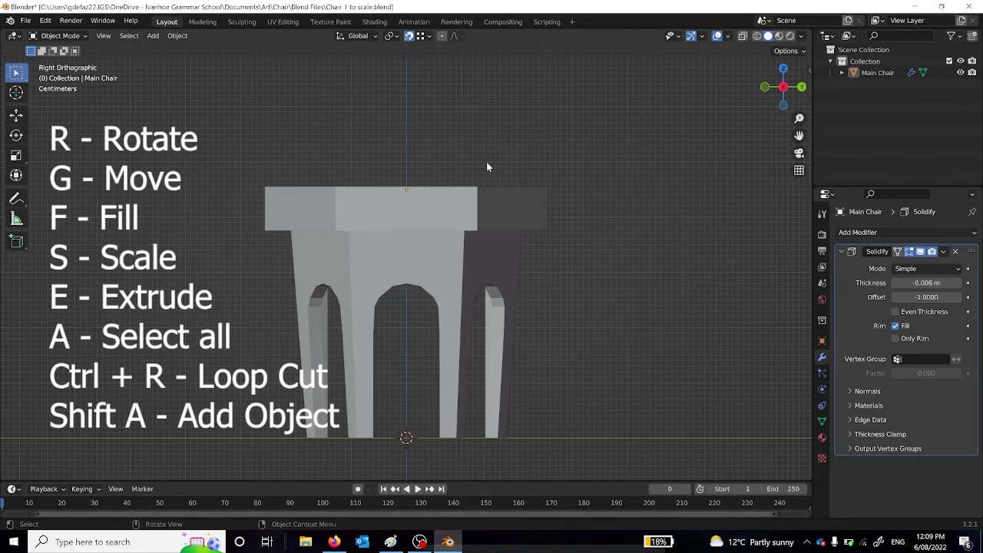
- Inspect the finished chair's mesh in Edit Mode from several angles, including the seat, arches, legs and underside
middle_click_drag(486, 166, 299, 96)
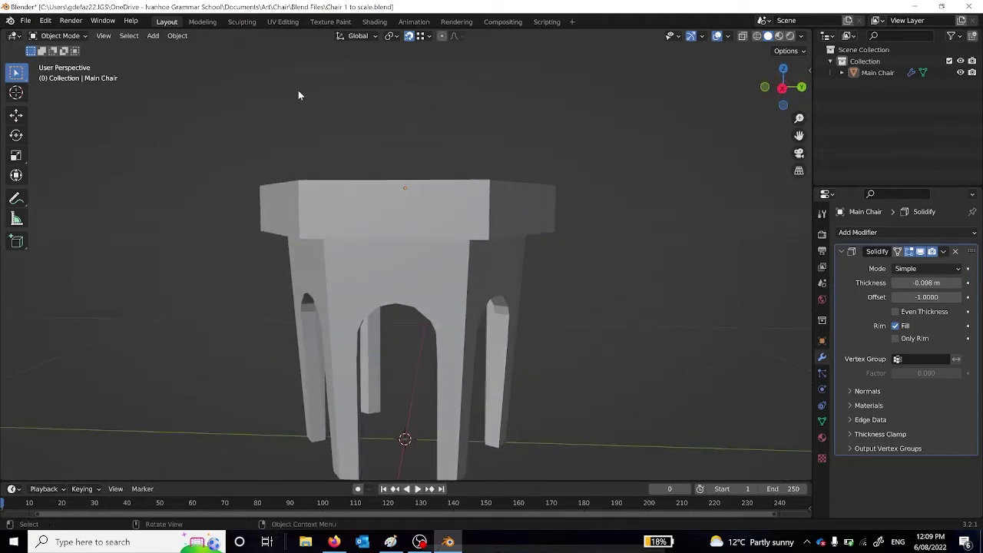
left_click(81, 37)
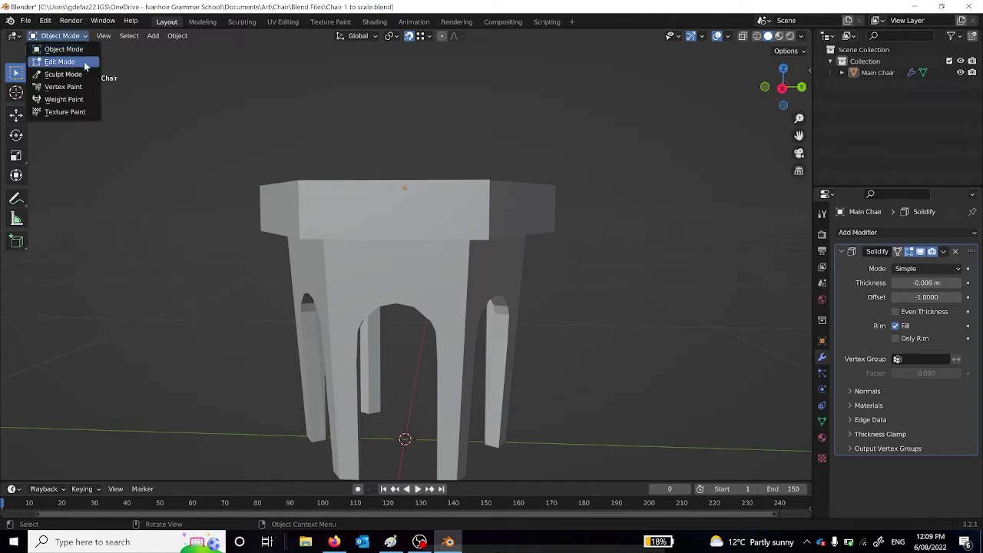
left_click(76, 61)
mouse_move(570, 222)
middle_mouse_down()
mouse_move(588, 174)
mouse_move(583, 158)
mouse_move(567, 210)
mouse_move(577, 238)
middle_mouse_up()
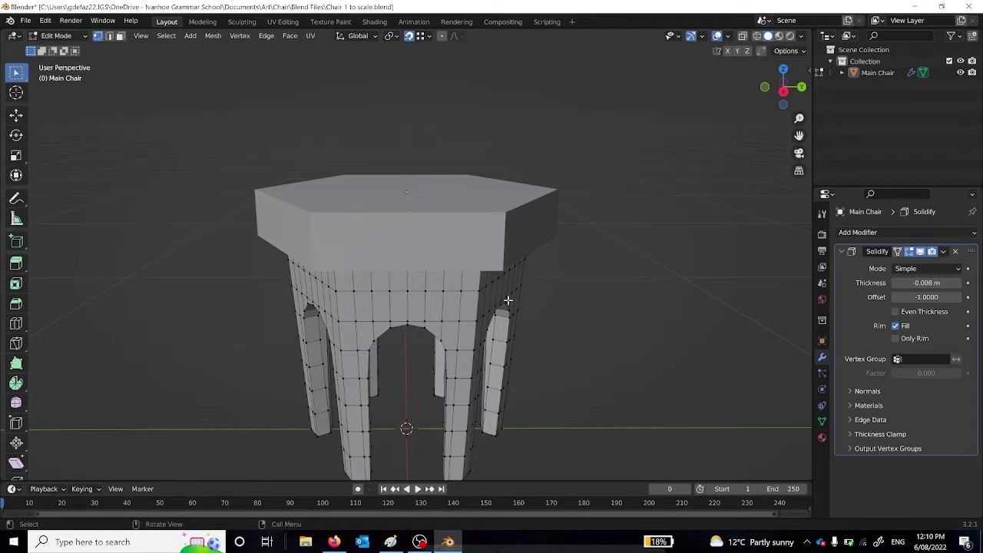
scroll(510, 299, "up", 1)
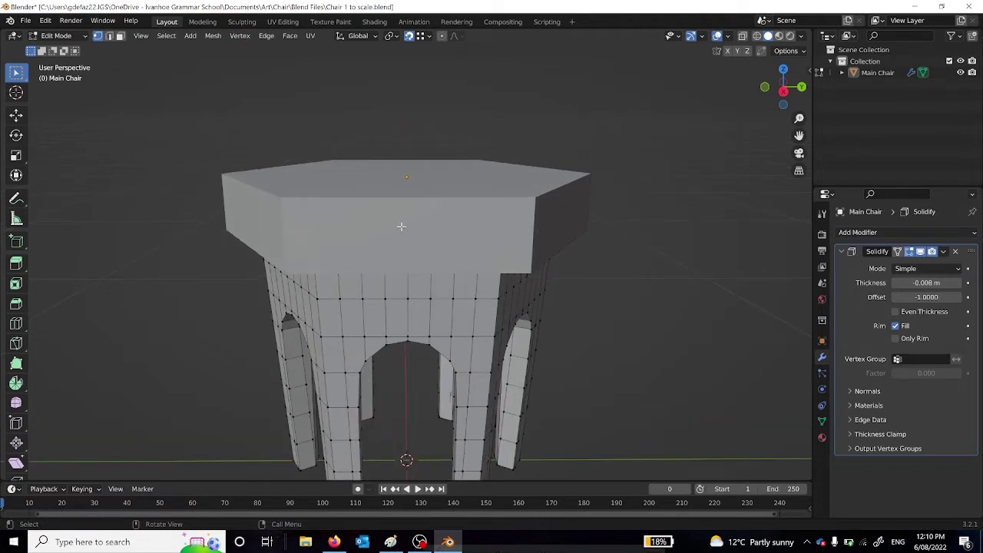
middle_click_drag(401, 226, 383, 197)
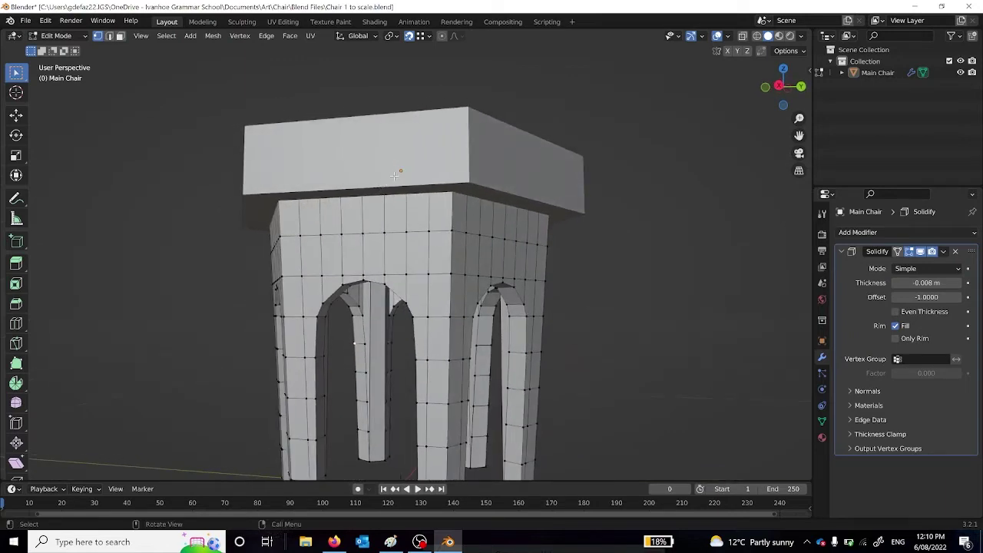
middle_click_drag(408, 252, 424, 311)
scroll(435, 235, "up", 5)
scroll(439, 237, "down", 6)
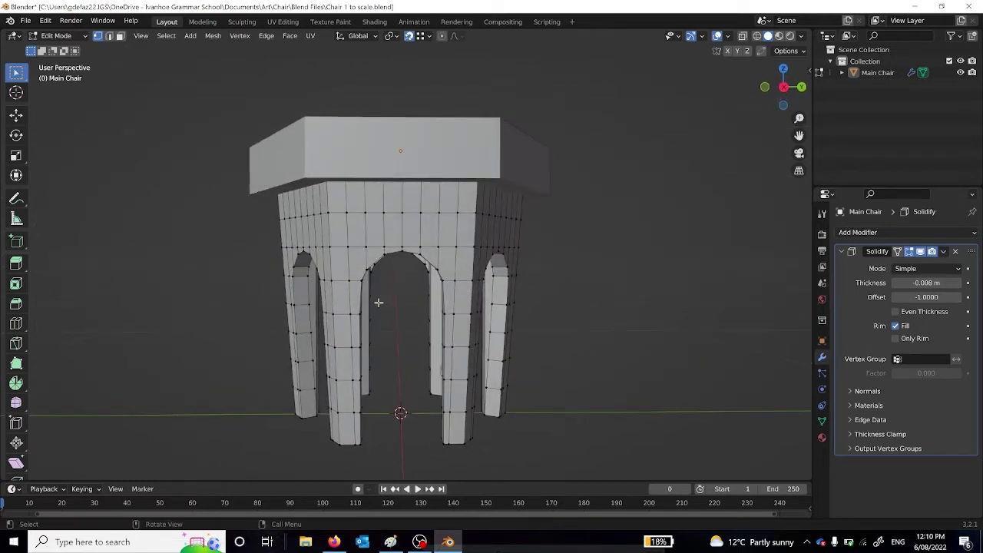
middle_click_drag(390, 282, 394, 244)
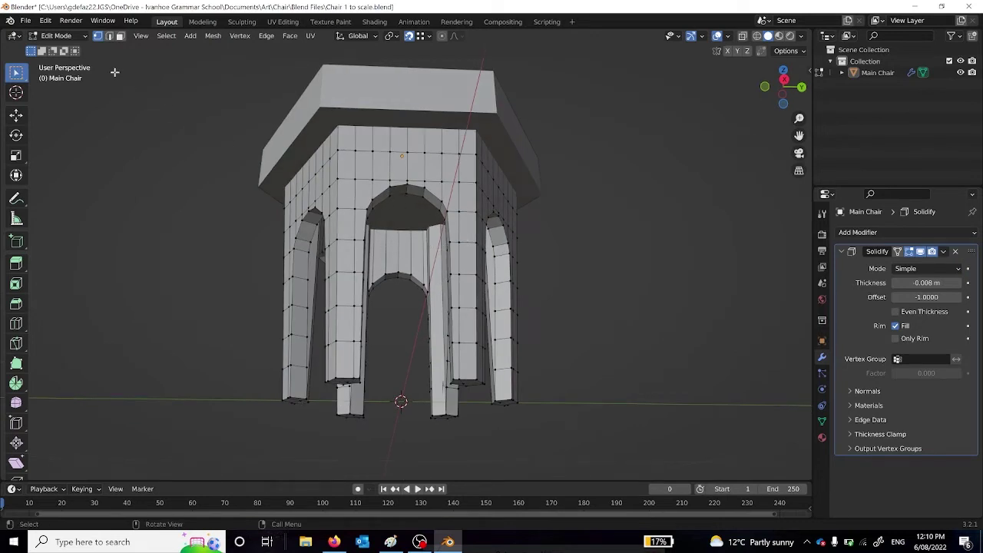
- Start a new General file, saving the changes to Chair 1 to scale.blend
left_click(25, 21)
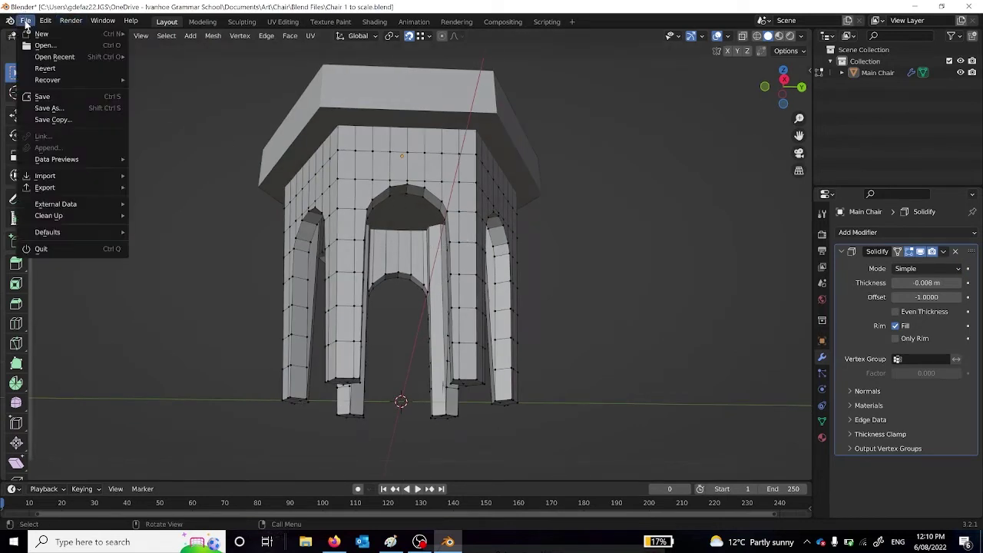
mouse_move(34, 35)
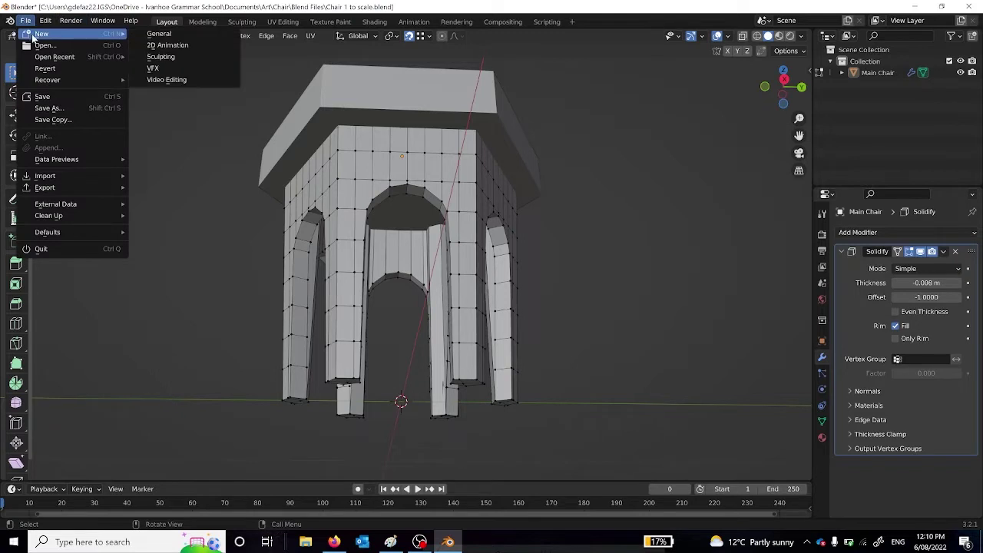
left_click(176, 34)
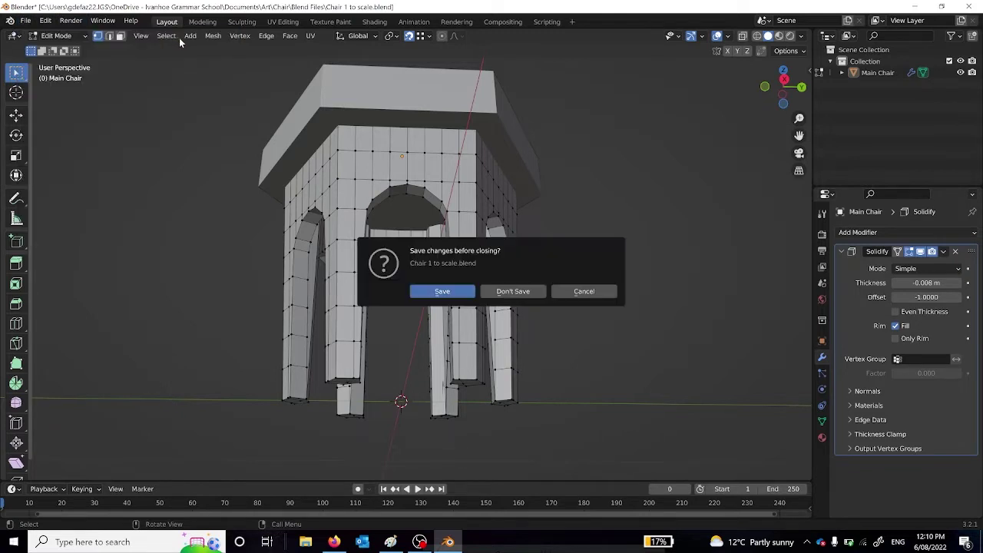
left_click(455, 293)
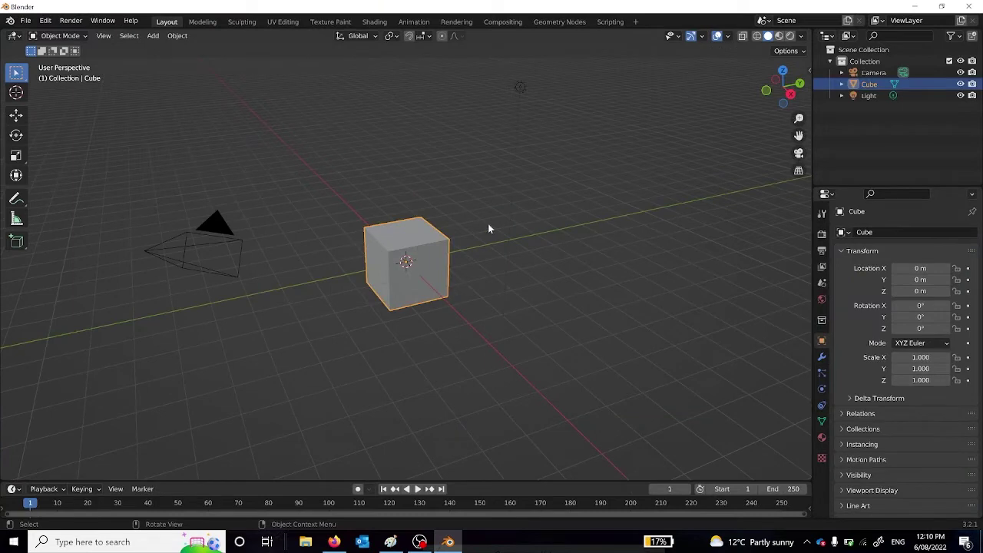
- Delete the default cube and add a mesh plane at the world origin
middle_click_drag(488, 228, 505, 185)
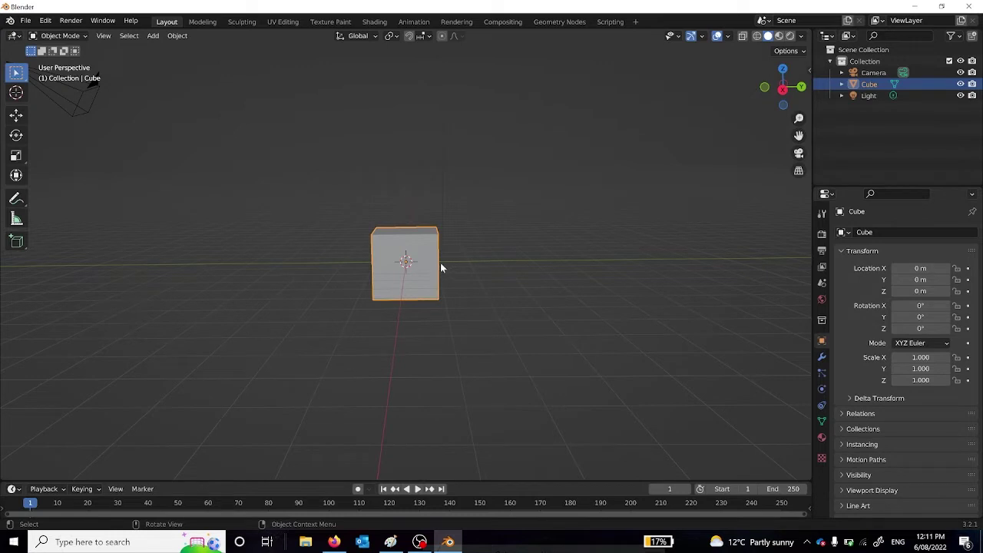
key("Delete")
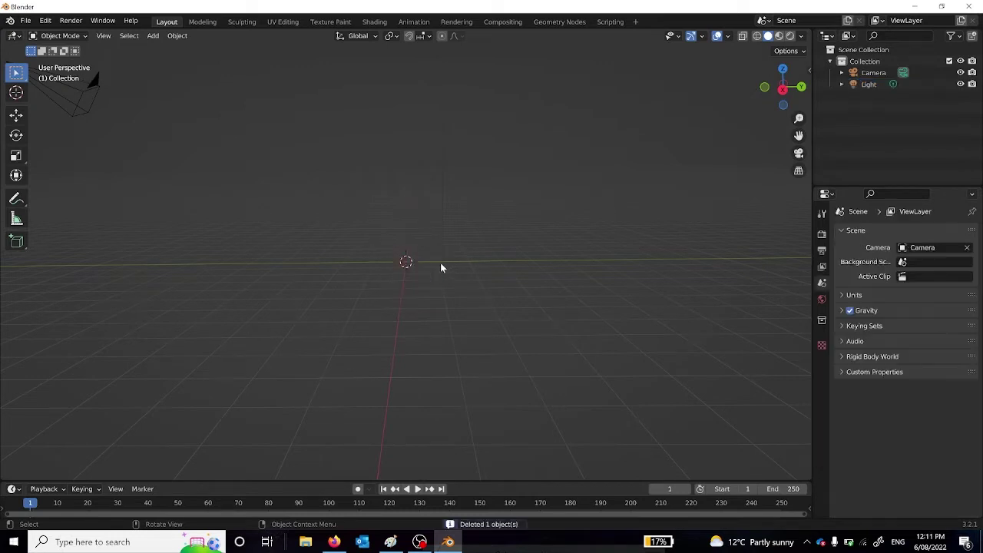
middle_click_drag(440, 262, 647, 114)
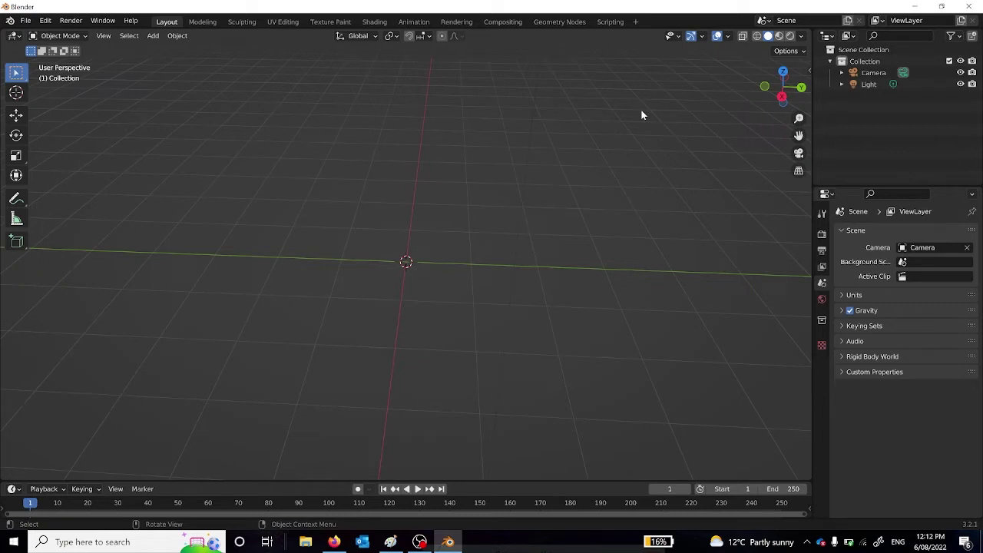
key("shift+a")
mouse_move(643, 113)
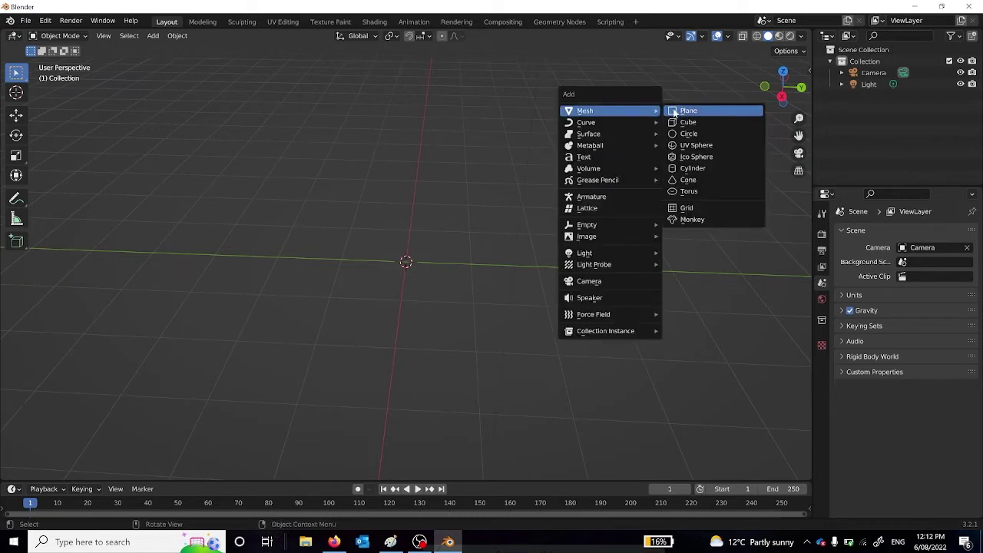
left_click(678, 113)
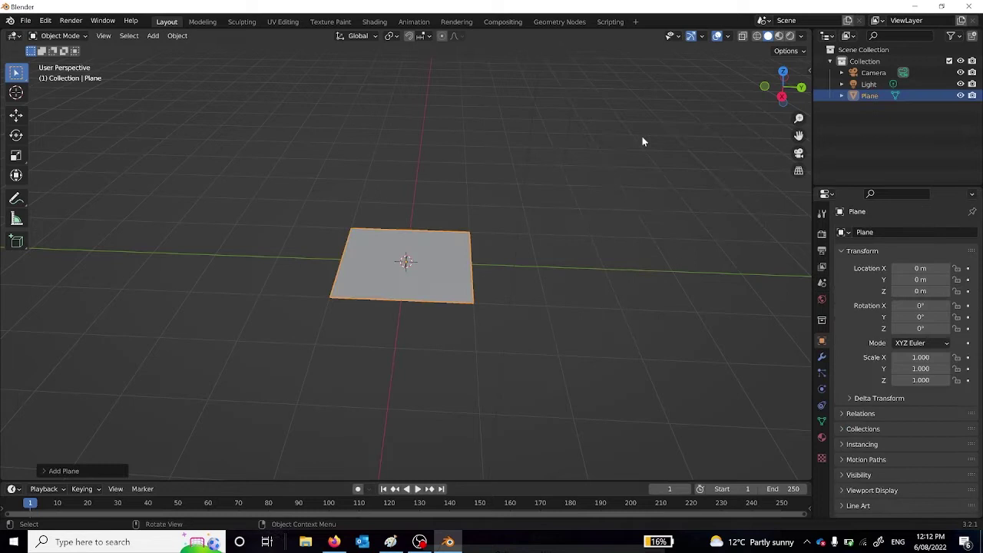
- Move the plane up 1 m along the global Z axis
left_click(779, 97)
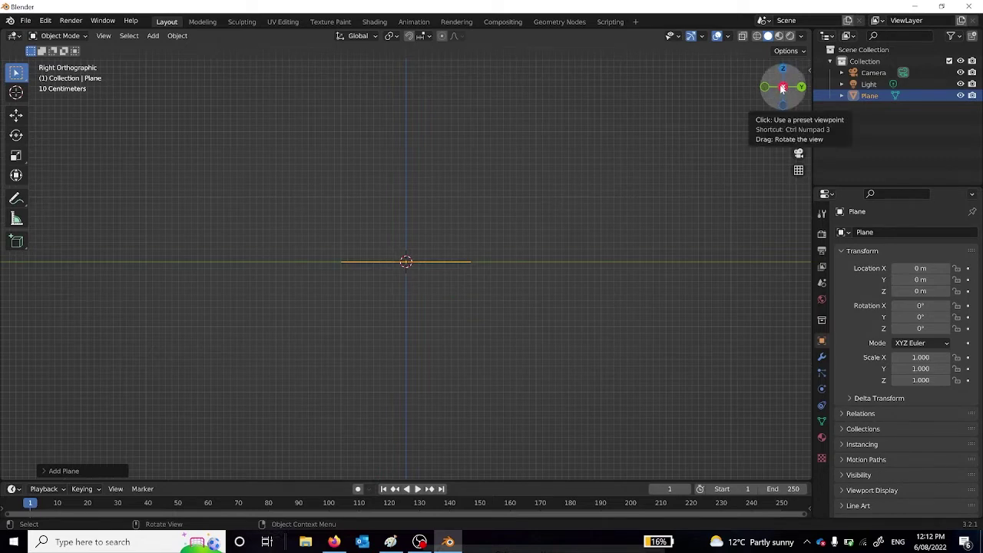
left_click(783, 87)
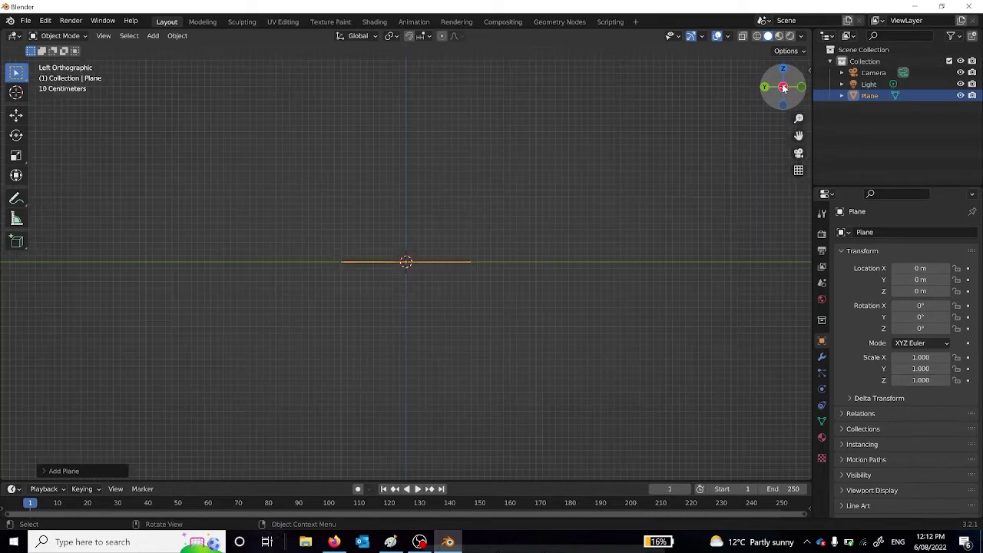
key("g")
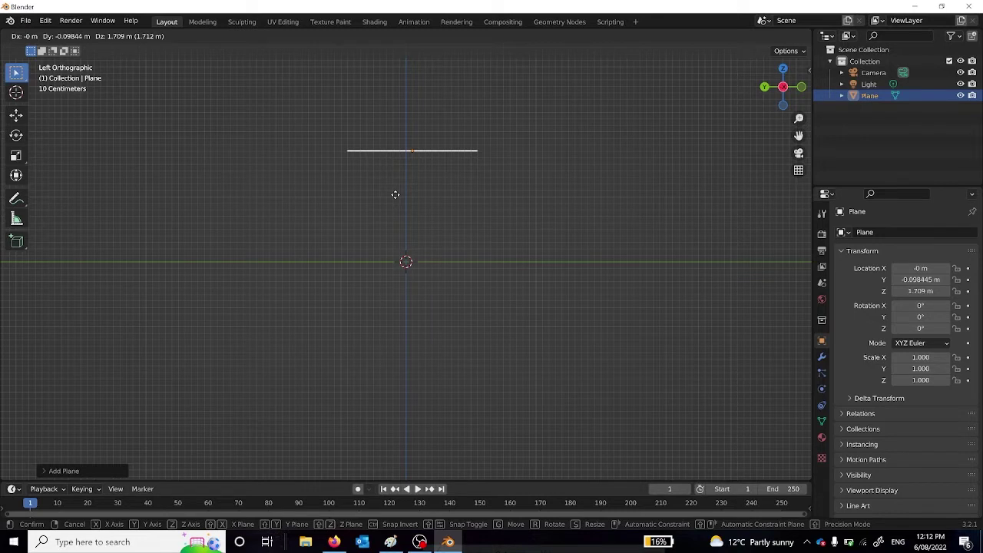
key("z")
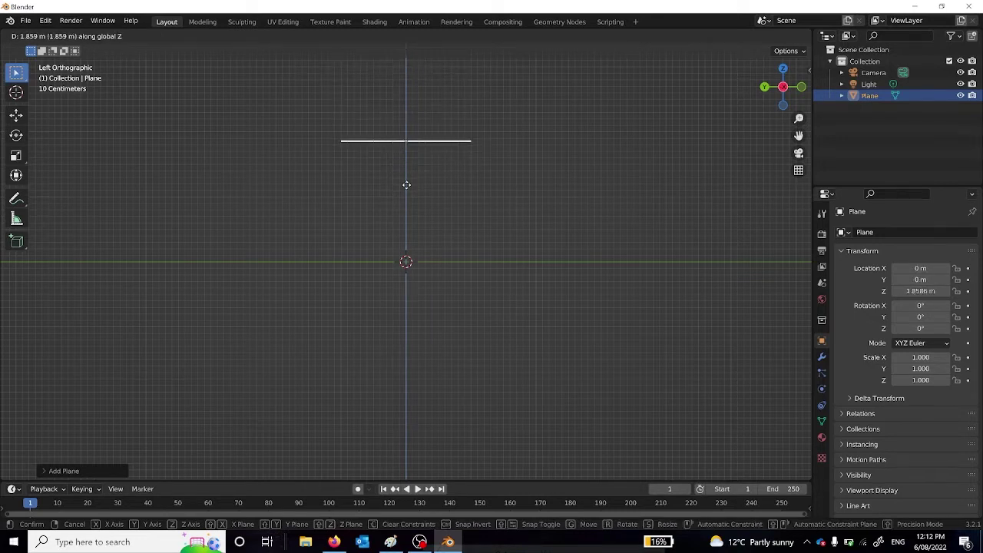
type("1")
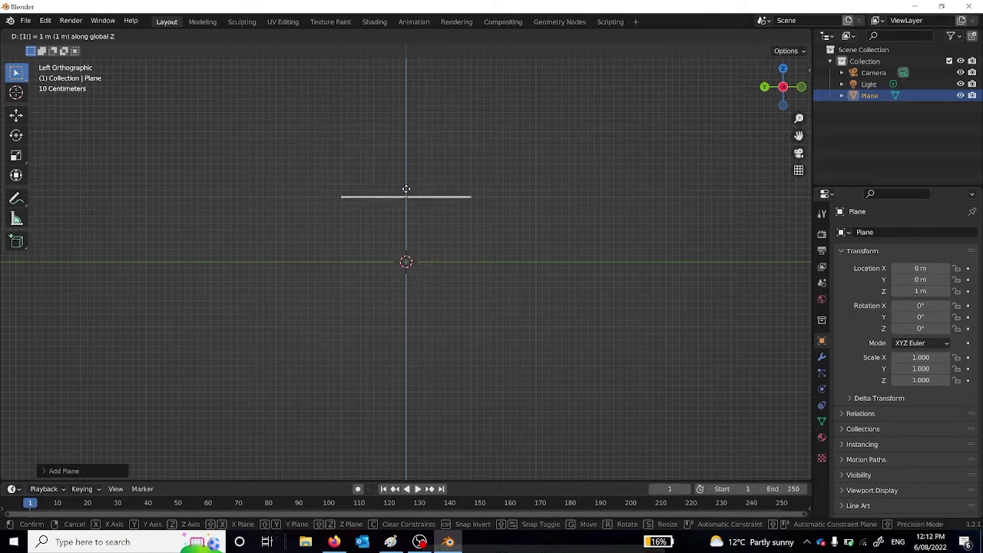
key("Return")
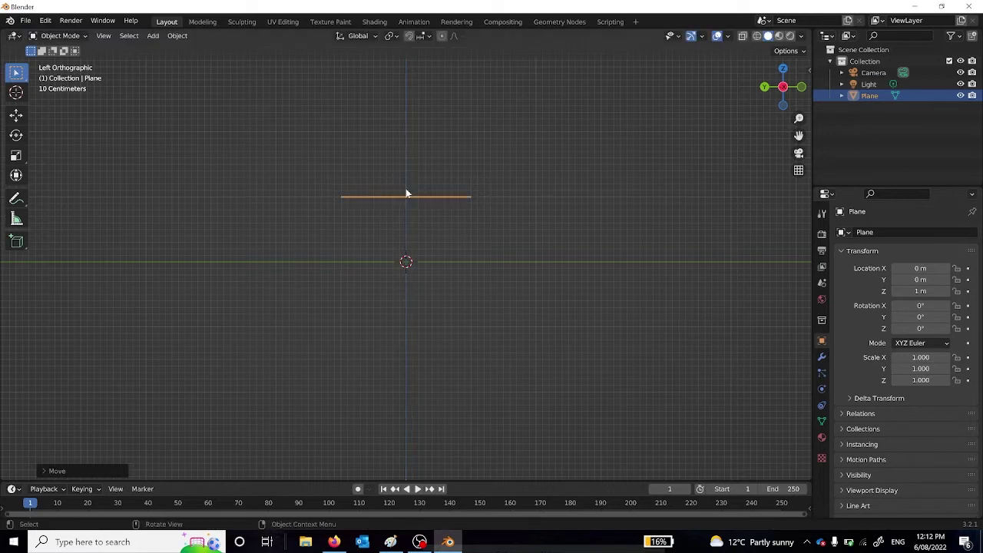
- In Edit Mode, move the two vertices on the plane's positive X side by -0.5 m along the X axis
middle_click_drag(615, 250, 469, 311)
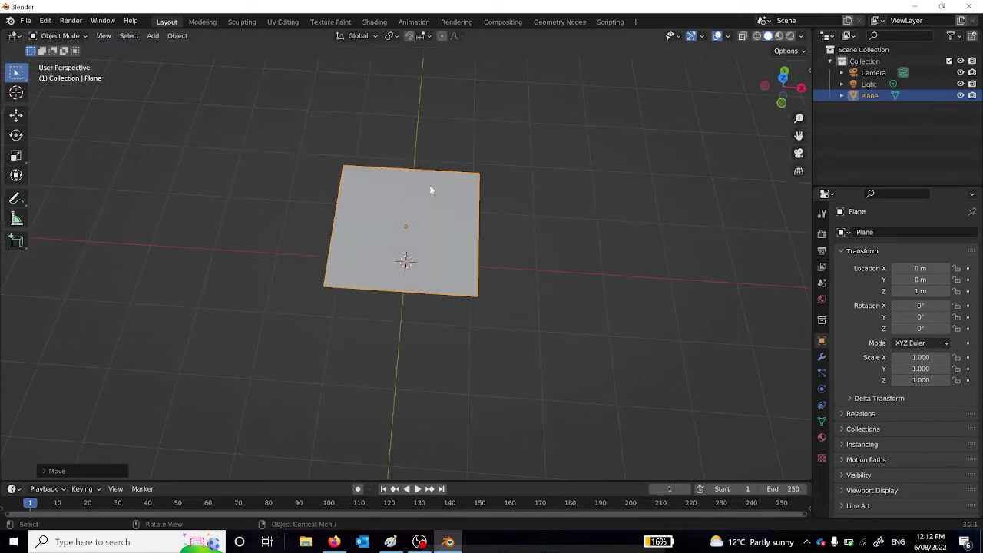
middle_click_drag(371, 268, 446, 173)
middle_click_drag(396, 150, 415, 178)
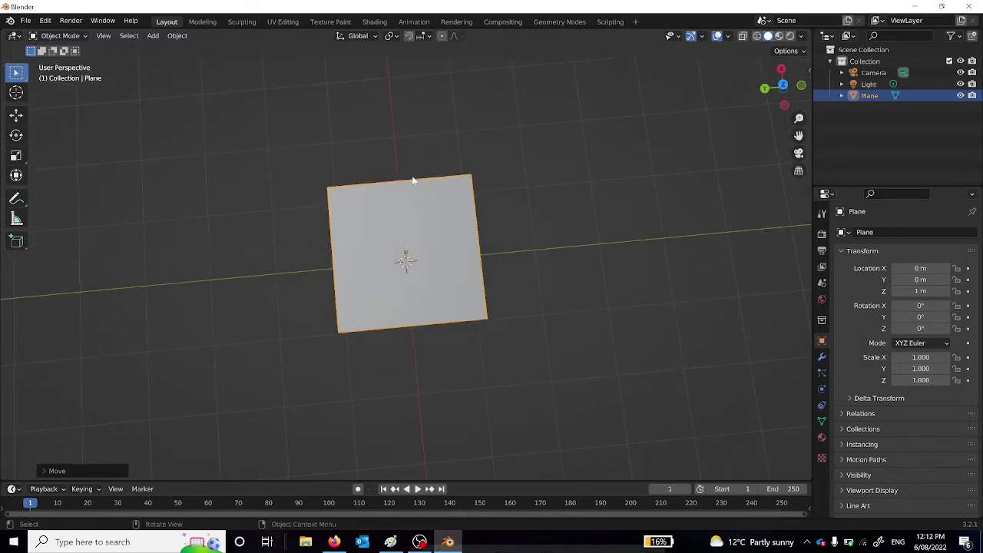
left_click(58, 35)
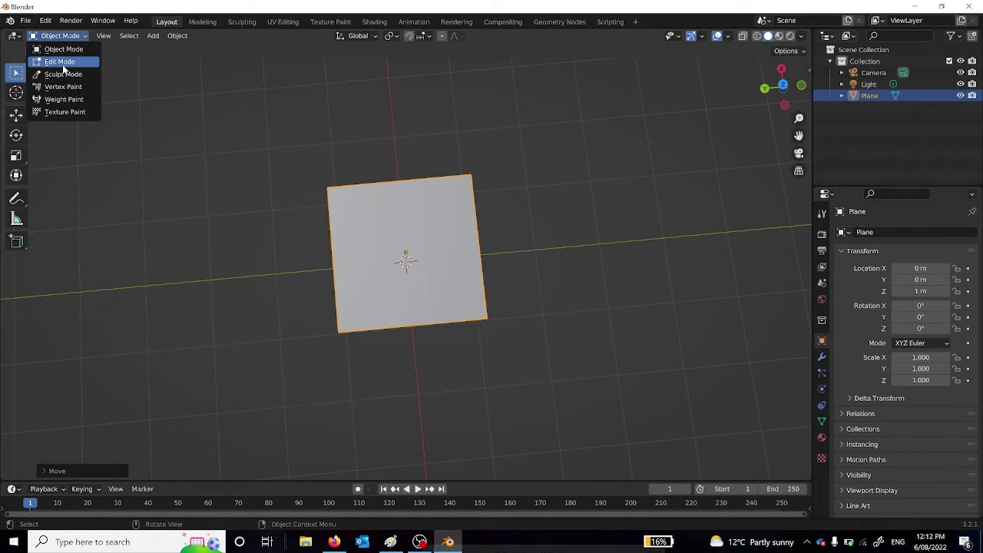
left_click(62, 63)
middle_click_drag(384, 143, 414, 114)
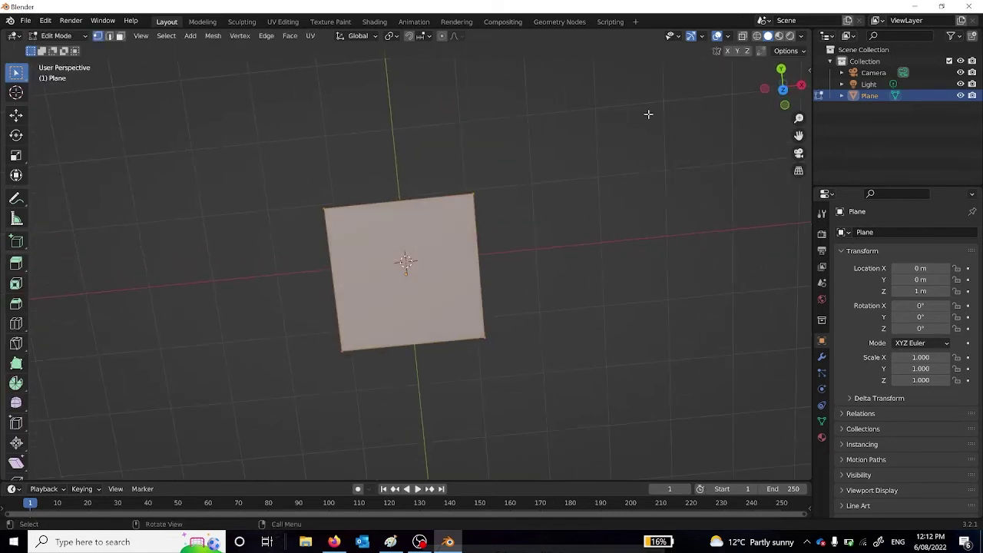
left_click(785, 90)
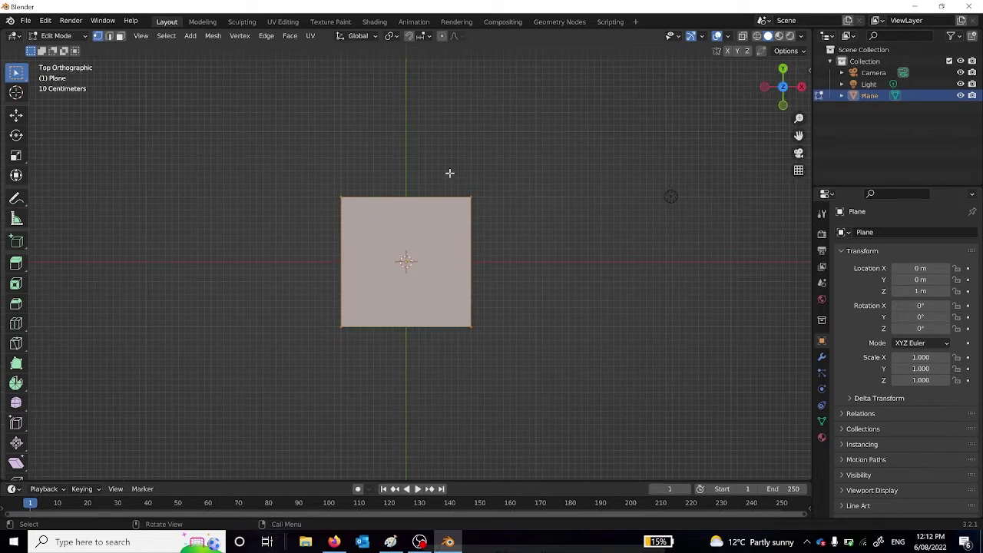
left_click_drag(449, 173, 498, 358)
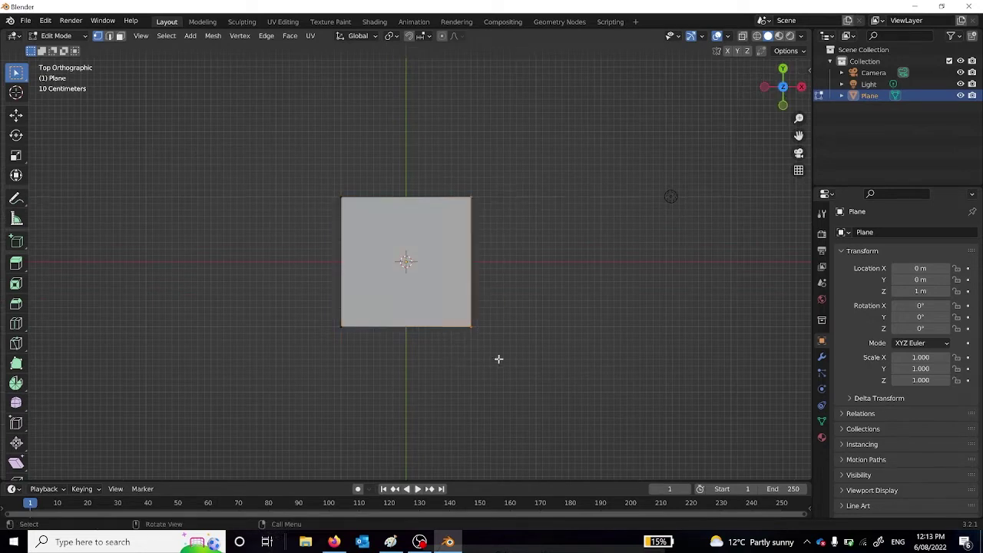
key("g")
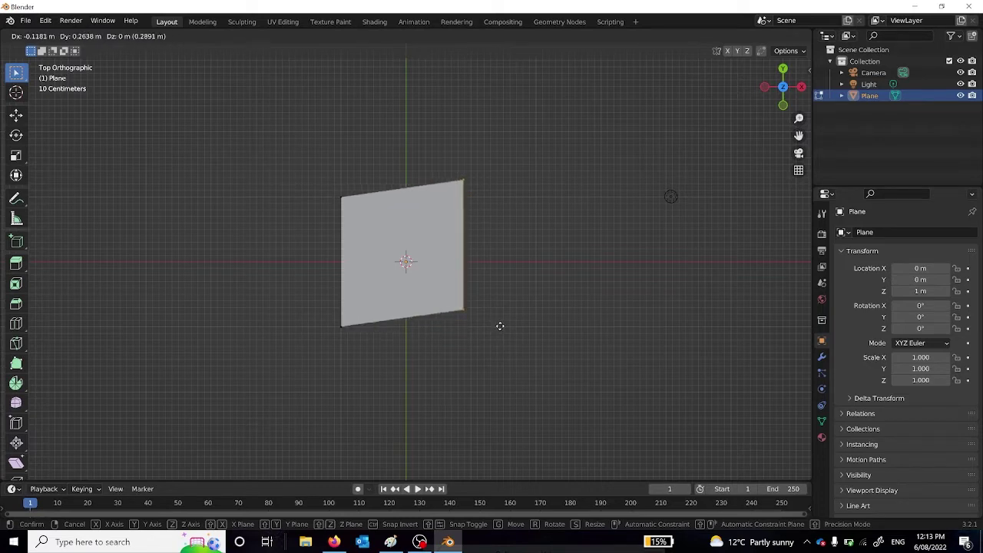
key("x")
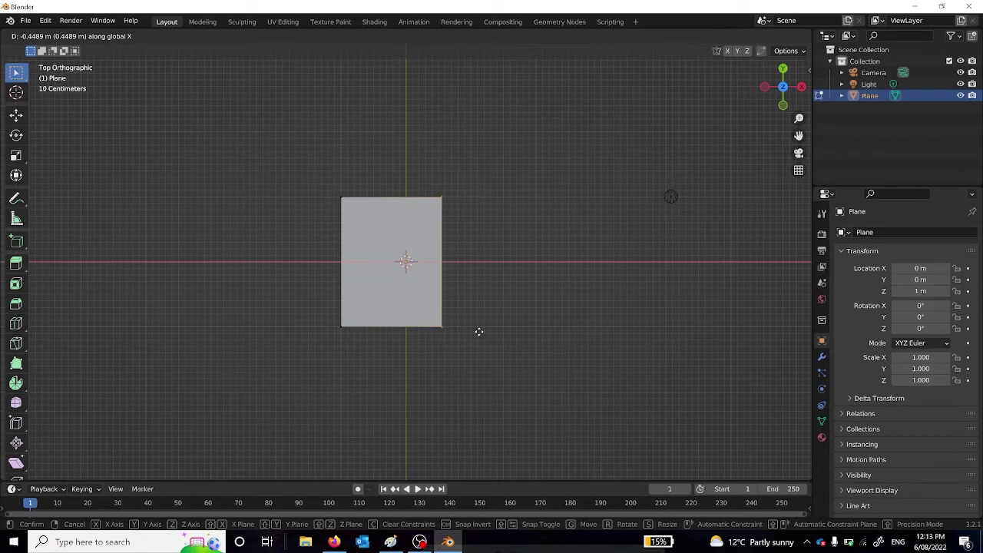
type("-0.5")
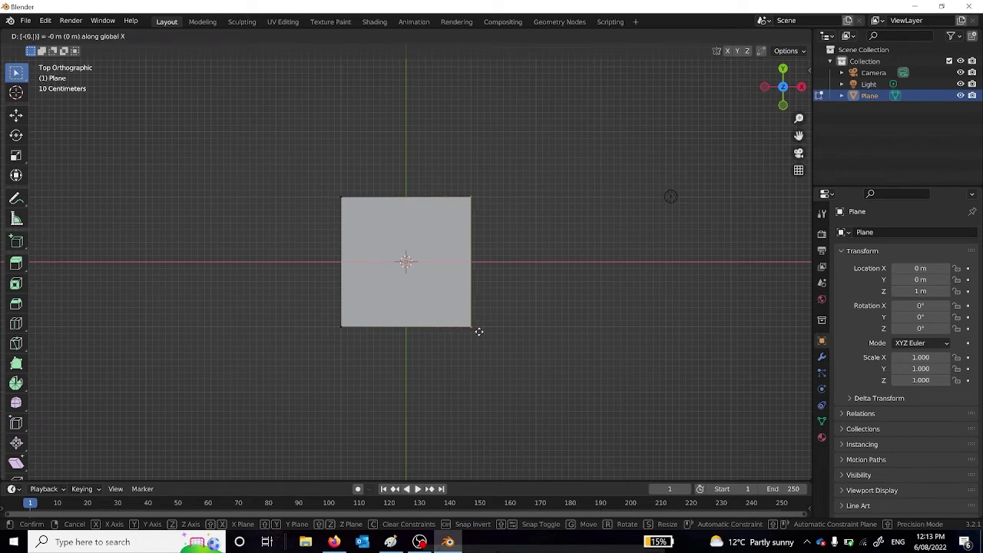
key("Return")
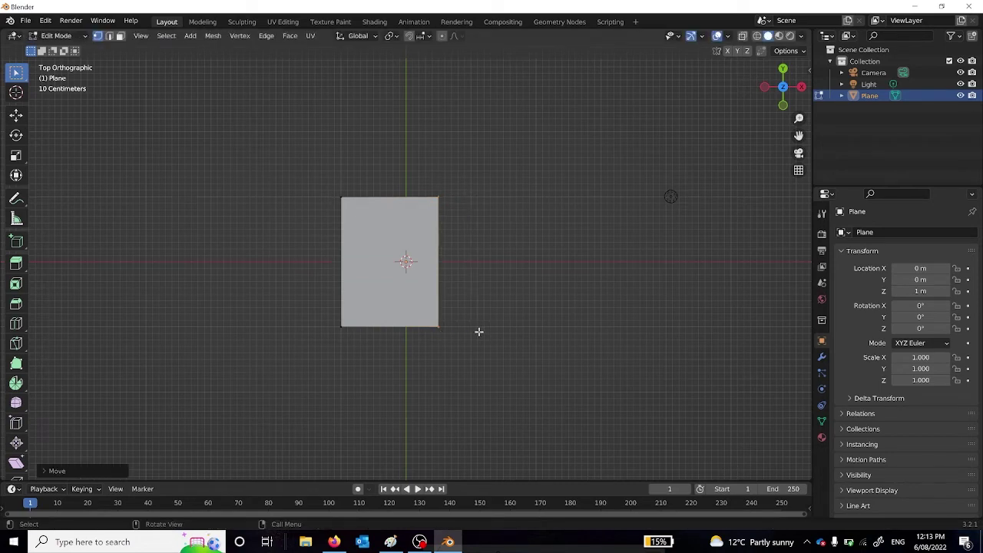
- Move the two vertices on the plane's negative X side inward by 0.5 m along the X axis
left_click_drag(310, 183, 385, 390)
key("g")
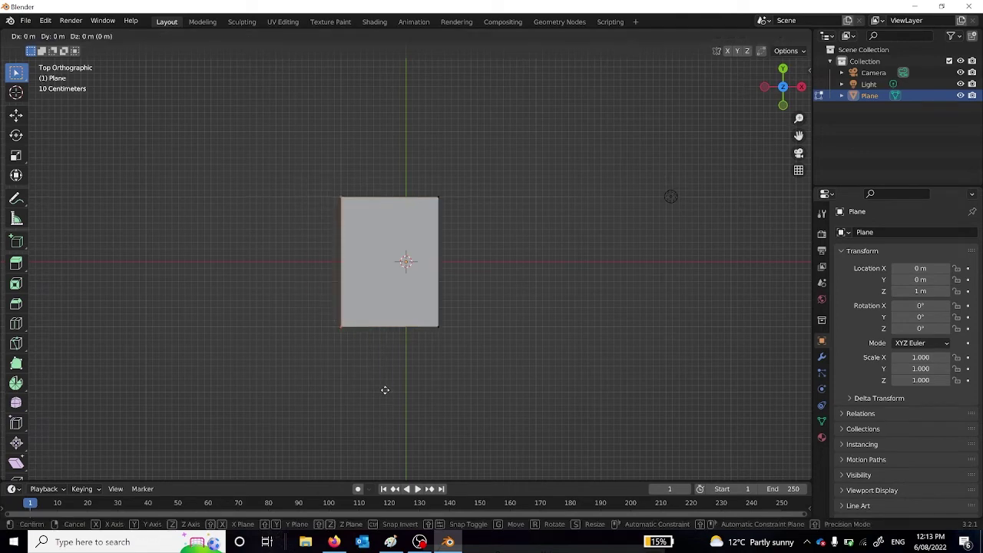
type("x: [")
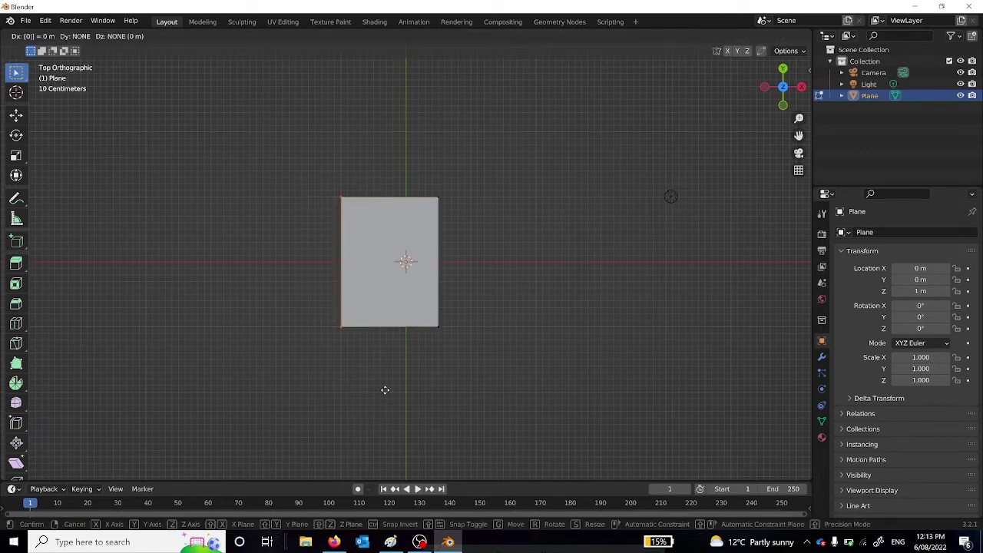
type("0.5")
key("Return")
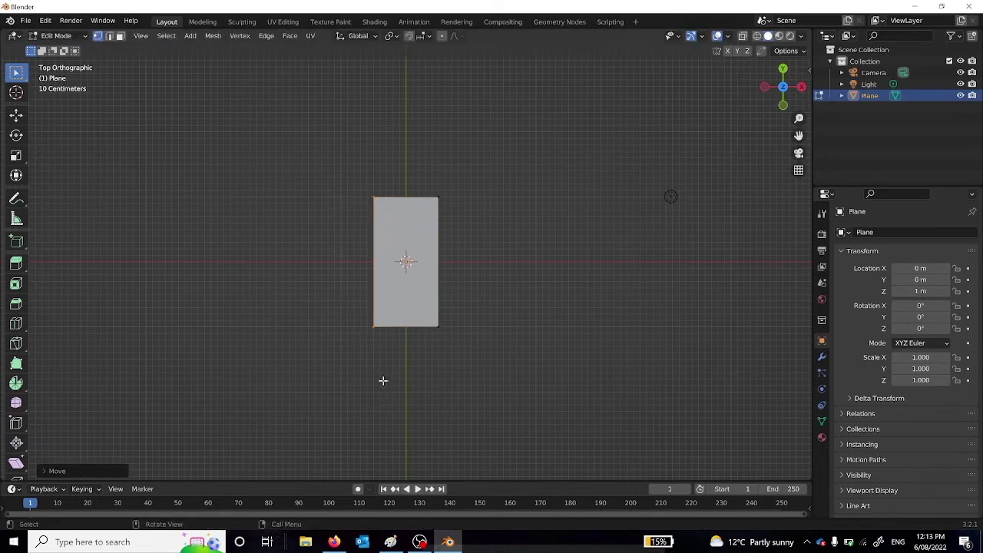
- Extrude the plane's face 0.1 m upward to turn it into a thin slab
left_click(604, 255)
middle_click_drag(603, 254, 551, 162)
scroll(518, 176, "up", 2)
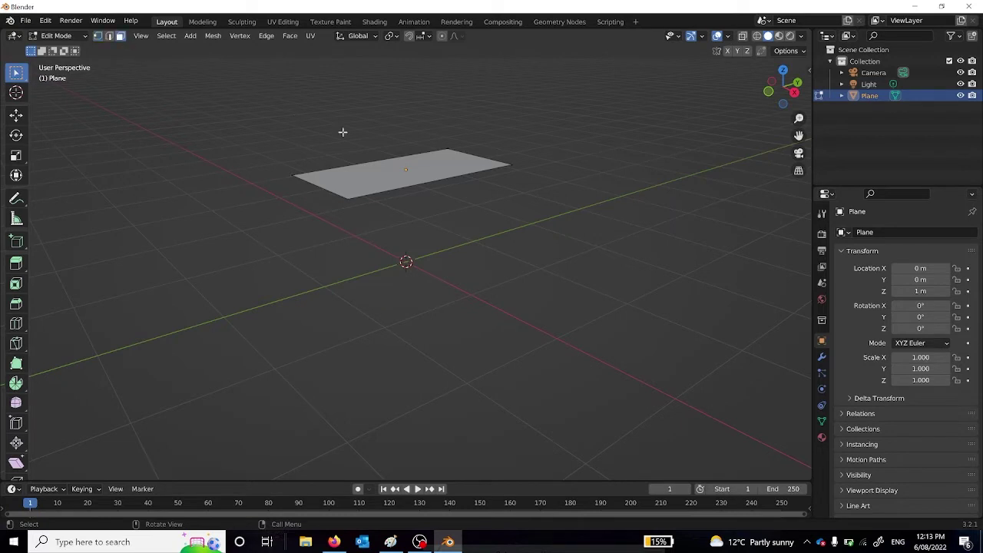
left_click(400, 167)
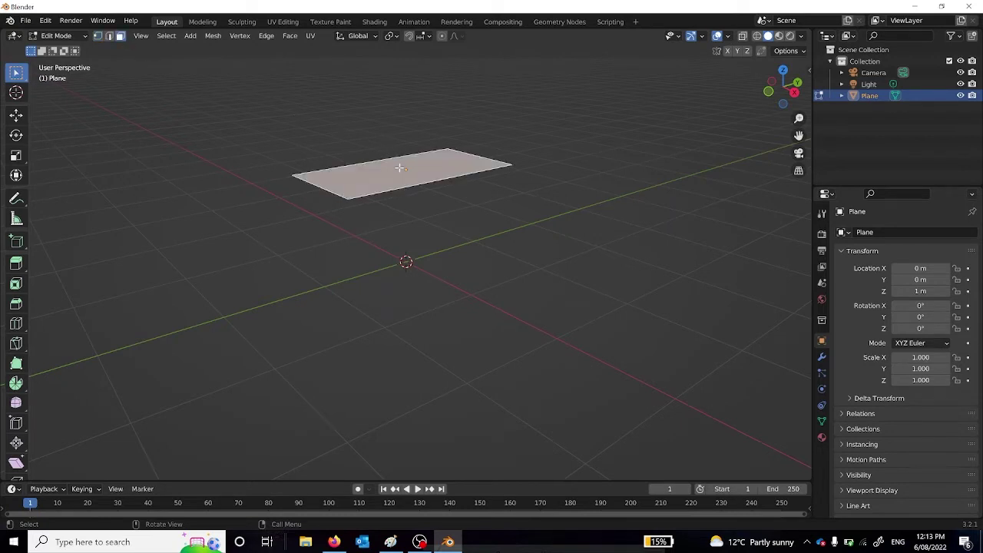
key("e")
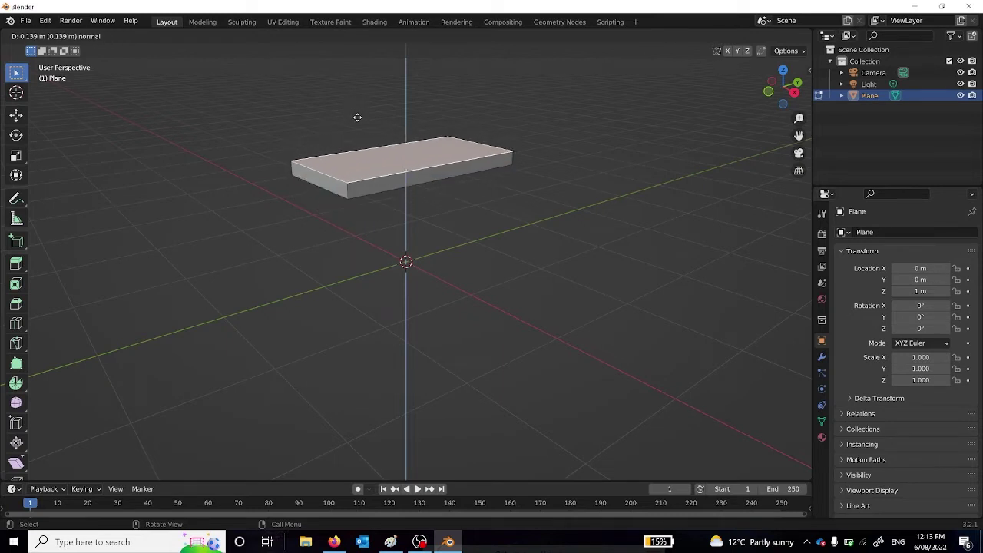
type("0.2")
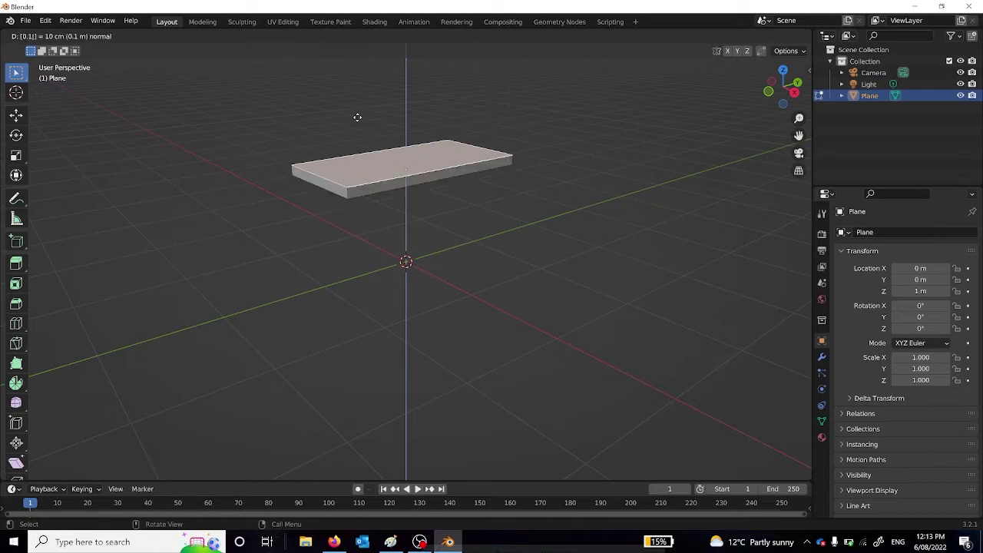
key("Return")
left_click(592, 191)
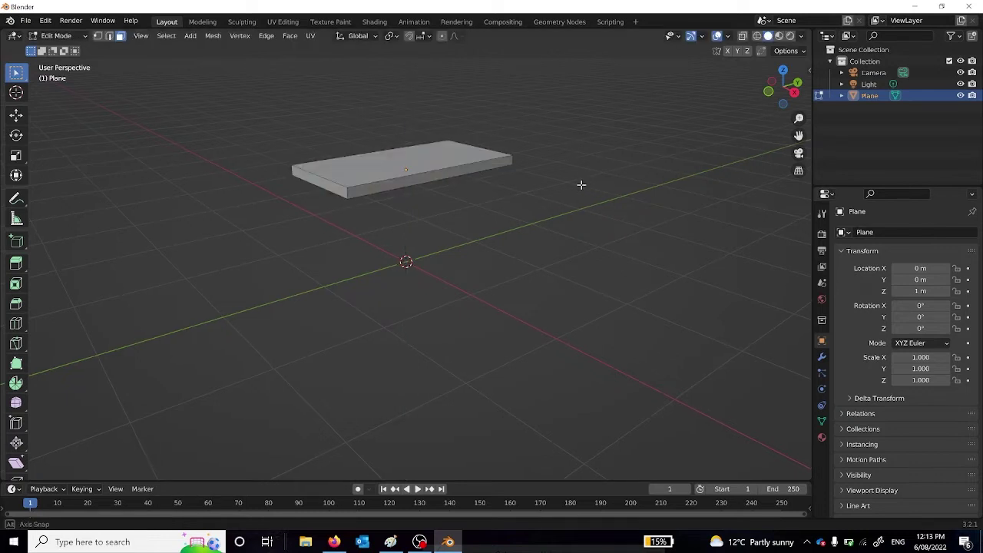
- Switch to vertex selection and select the four corner vertices of the slab's underside
middle_click_drag(581, 185, 615, 155)
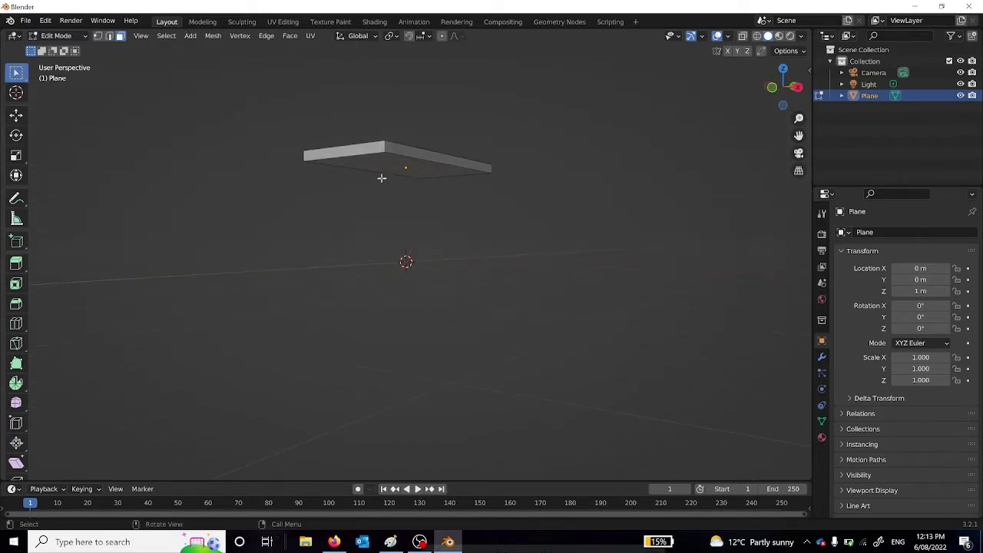
middle_click_drag(382, 179, 433, 167)
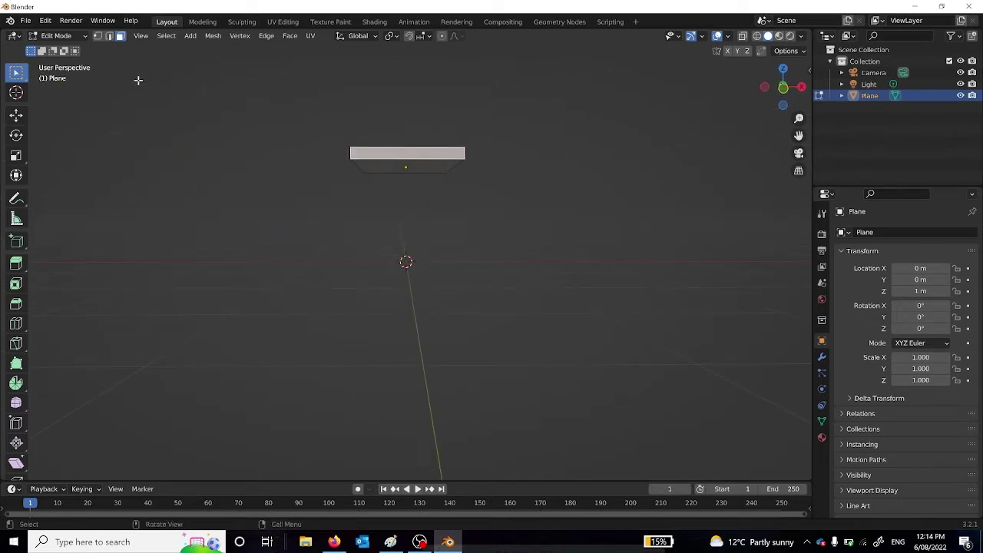
left_click(98, 35)
left_click(484, 183)
scroll(486, 182, "up", 3)
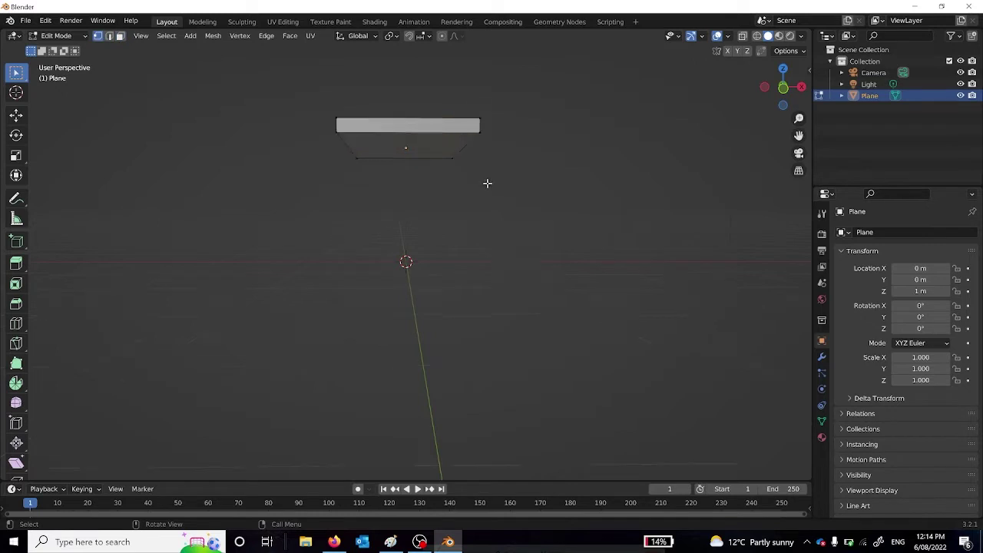
left_click(429, 95)
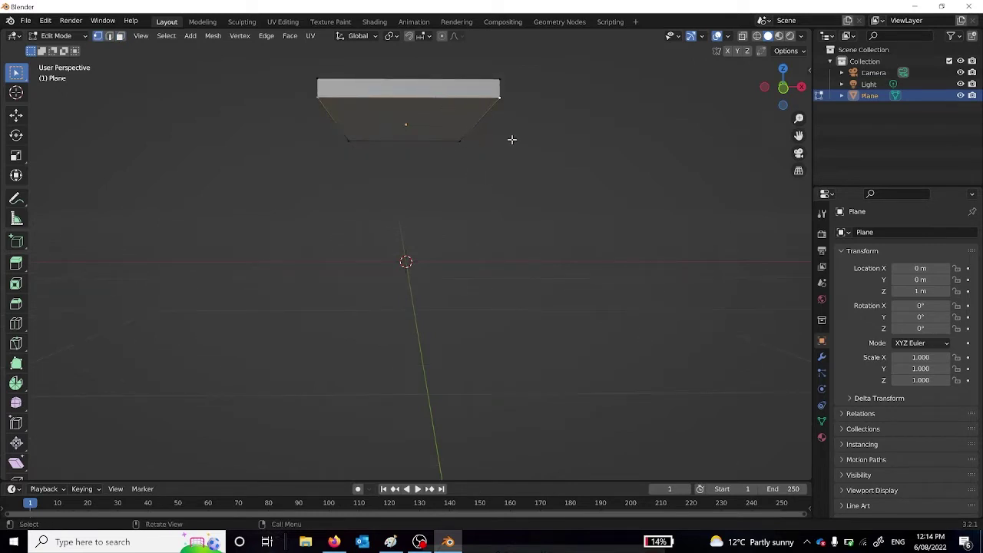
middle_click_drag(512, 140, 476, 85)
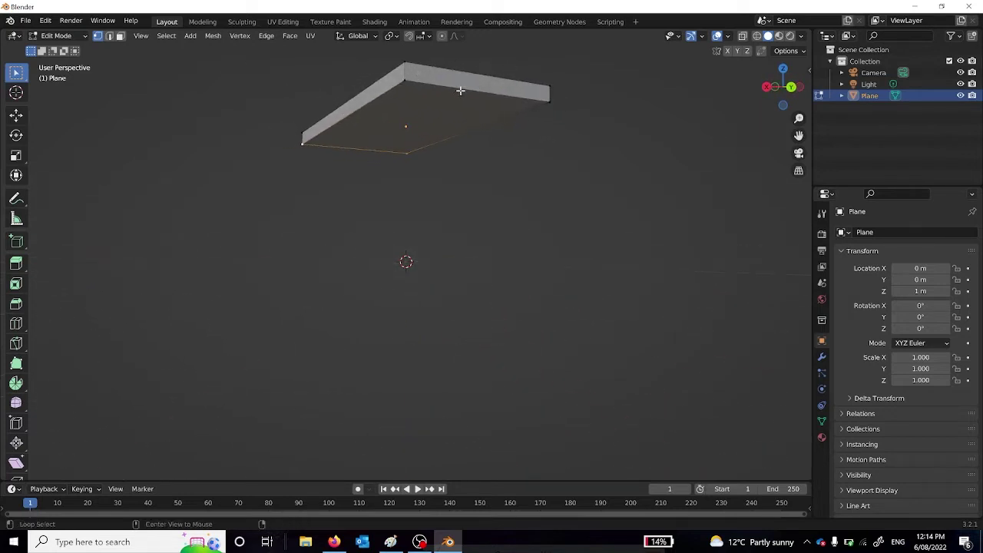
left_click(461, 91, "alt")
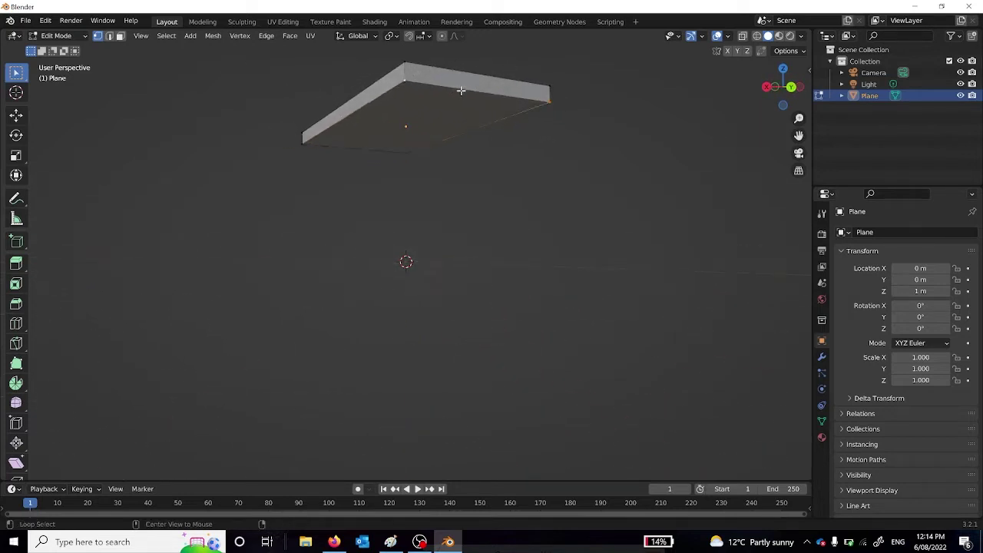
left_click(301, 145, "shift")
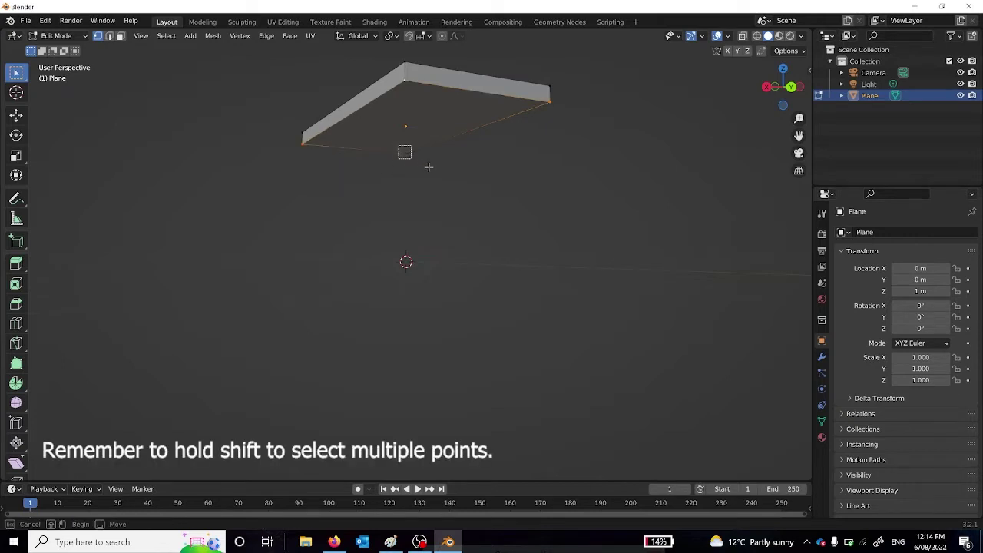
left_click(409, 153, "shift")
middle_click_drag(533, 219, 628, 223)
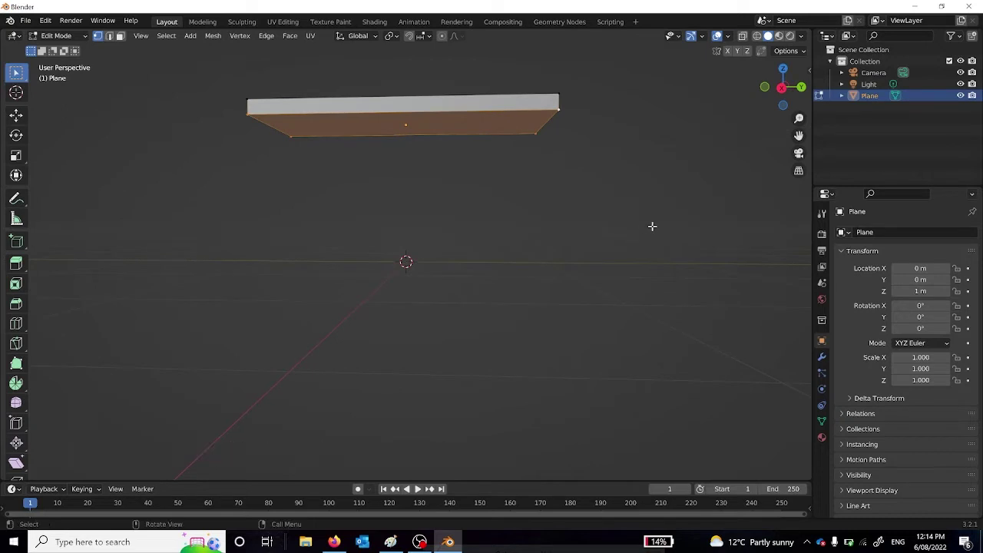
left_click(780, 91)
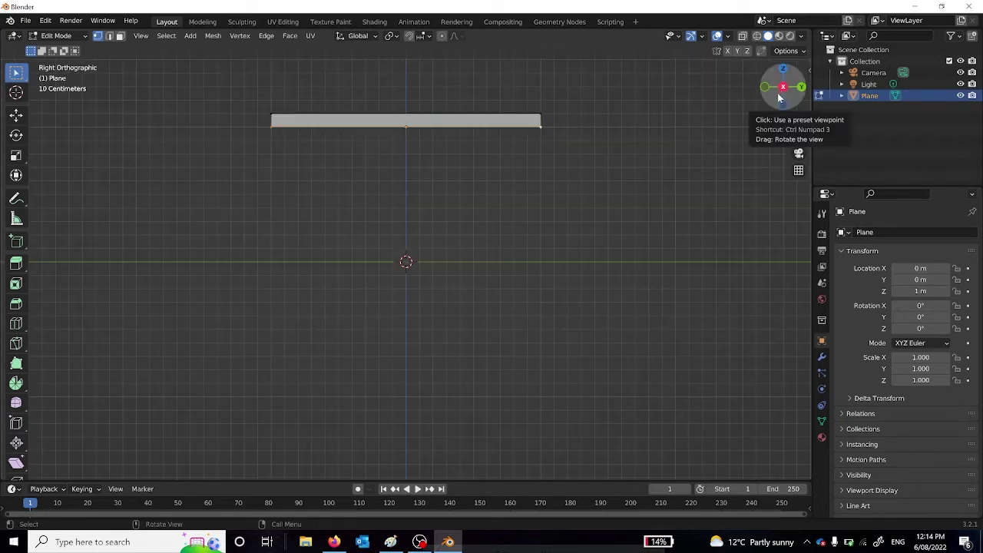
middle_click_drag(647, 147, 645, 136)
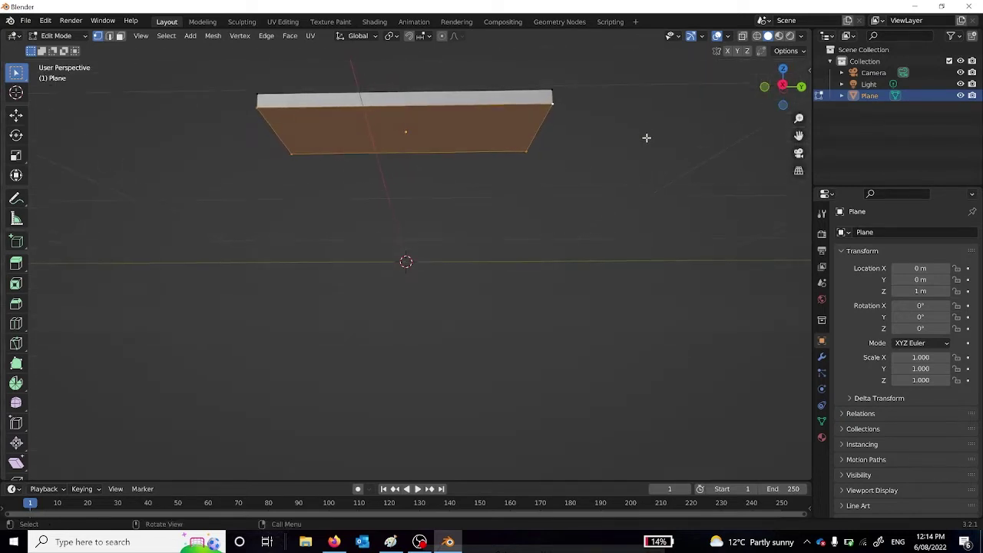
- Extrude the slab's bottom face in place and scale the new face to 0.9, forming an inset border
key("s")
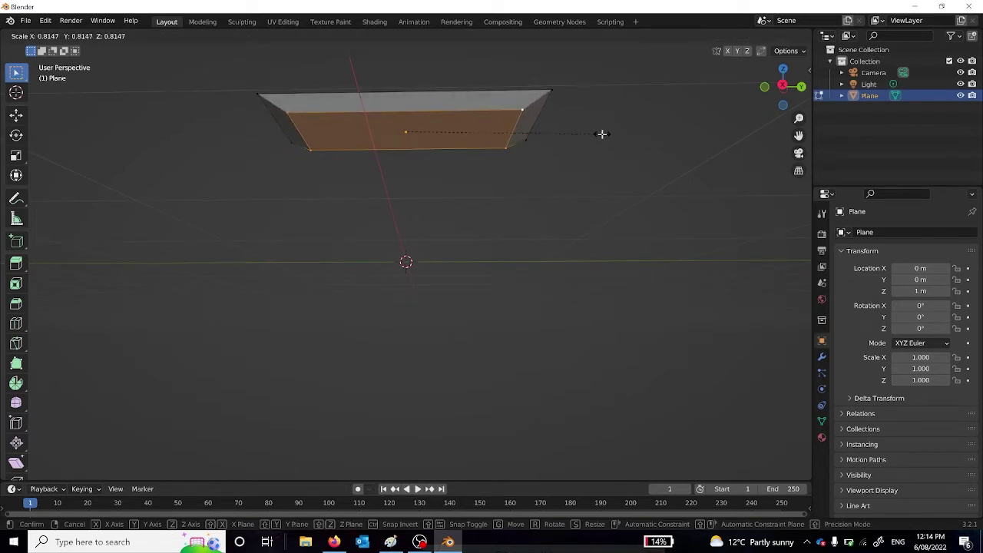
key("Escape")
key("e")
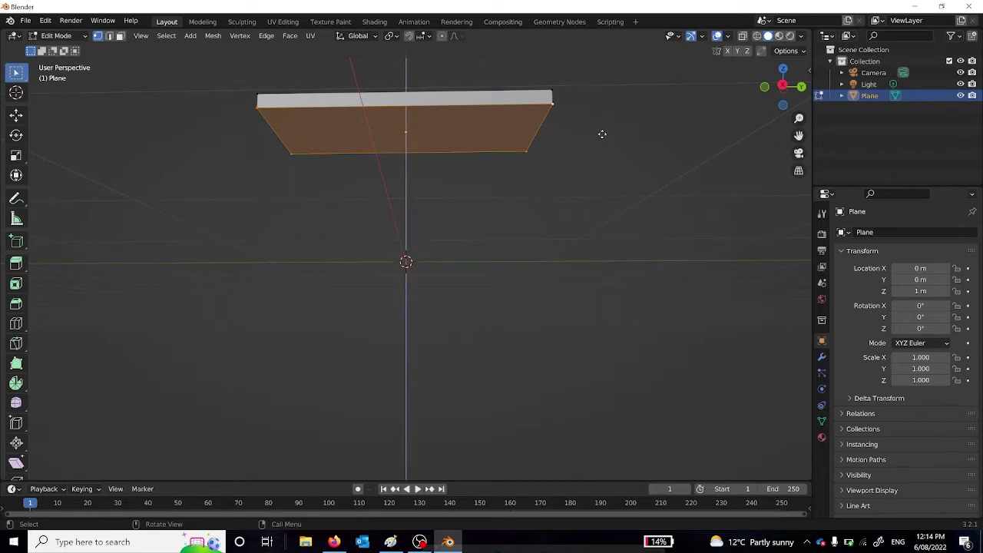
key("s")
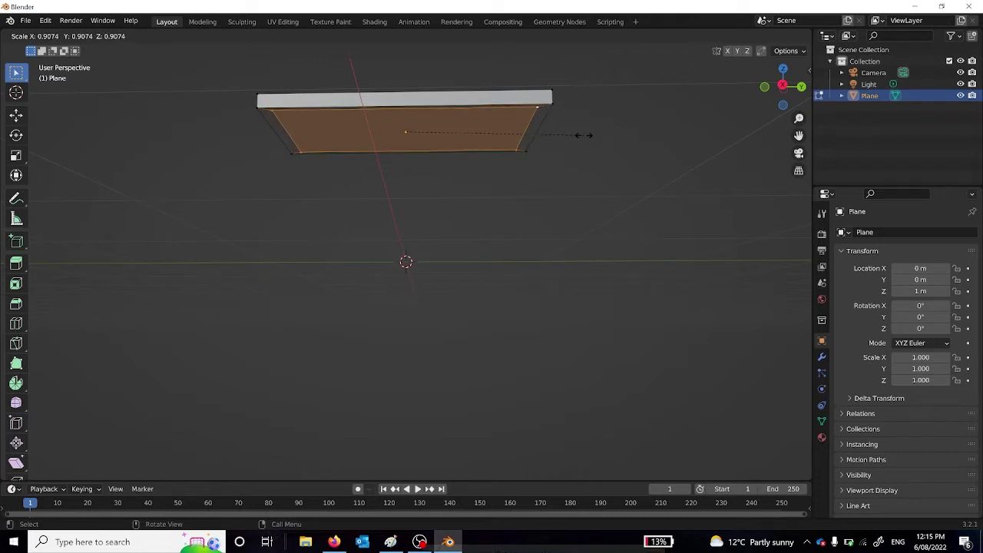
type("0.9")
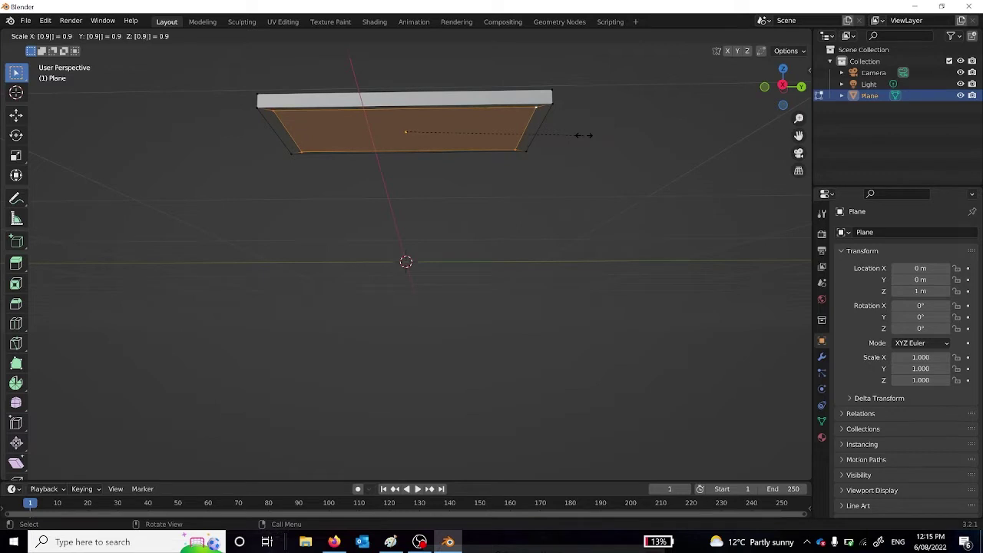
key("Return")
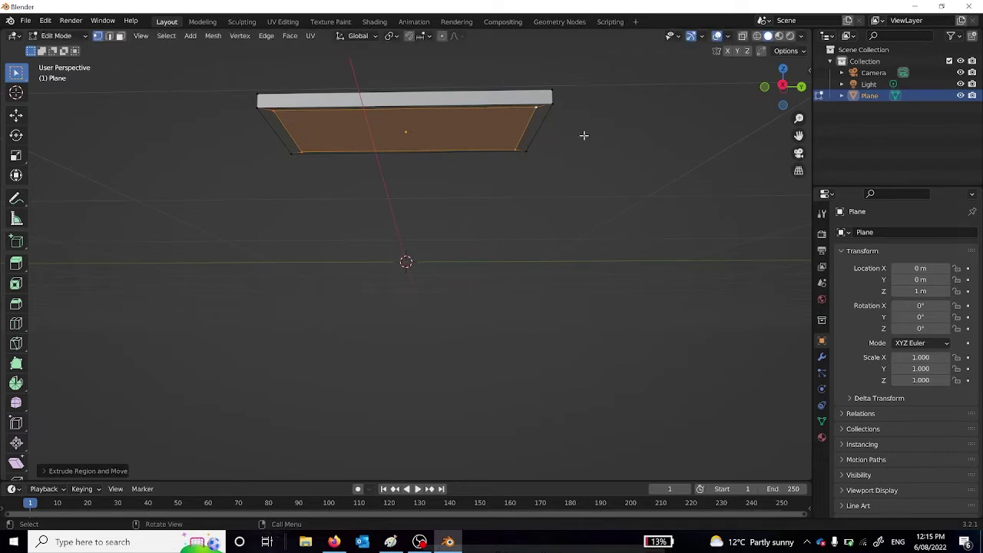
left_click(559, 211)
- Select the four vertices of the inset face on the underside and extrude it 0.1 m downward
middle_click_drag(556, 208, 538, 148)
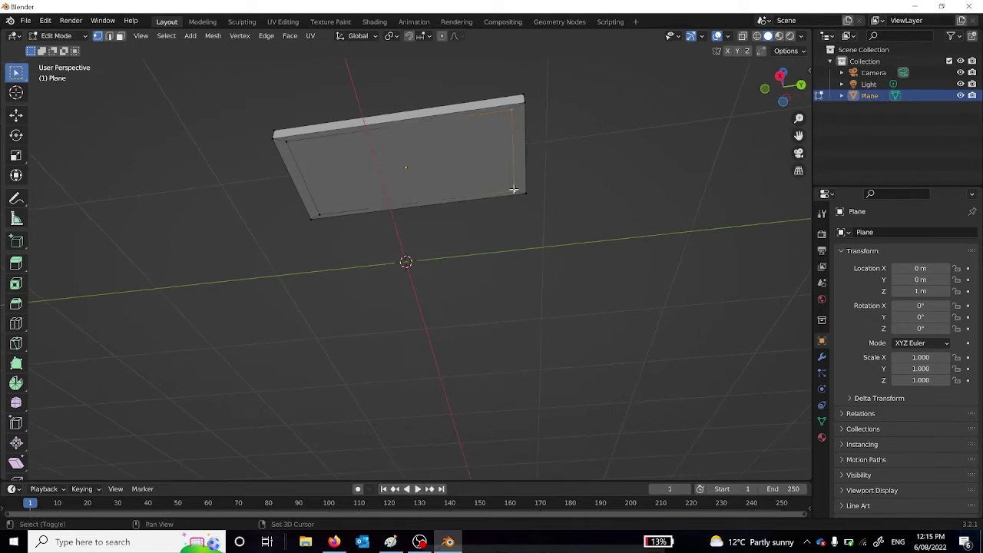
left_click(323, 213, "shift")
left_click(286, 142, "shift")
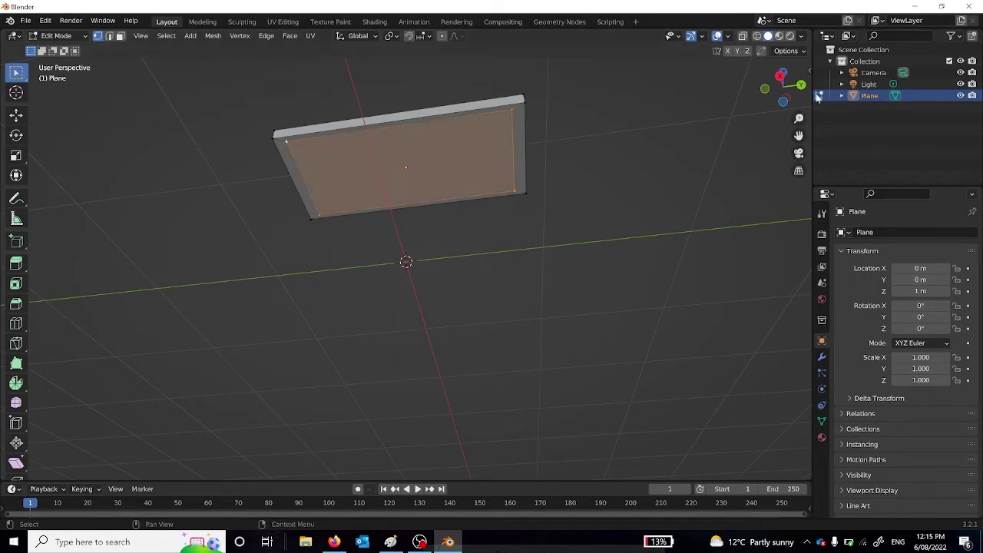
left_click(779, 77)
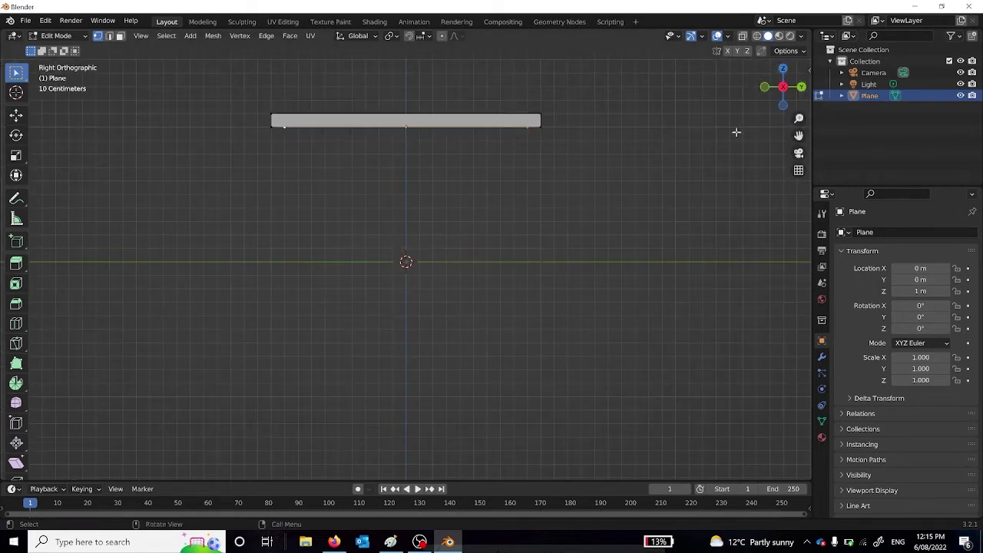
key("e")
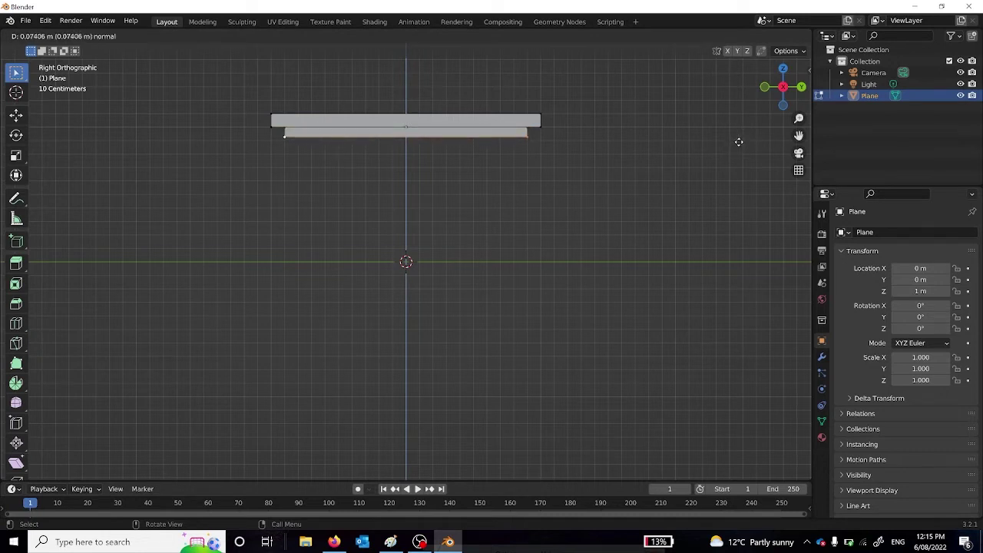
type("0.1")
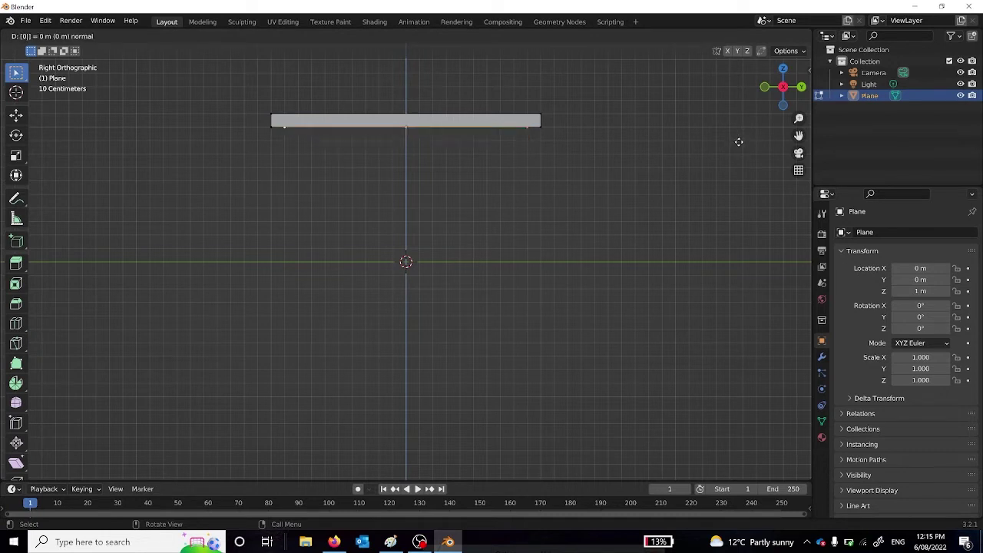
key("Return")
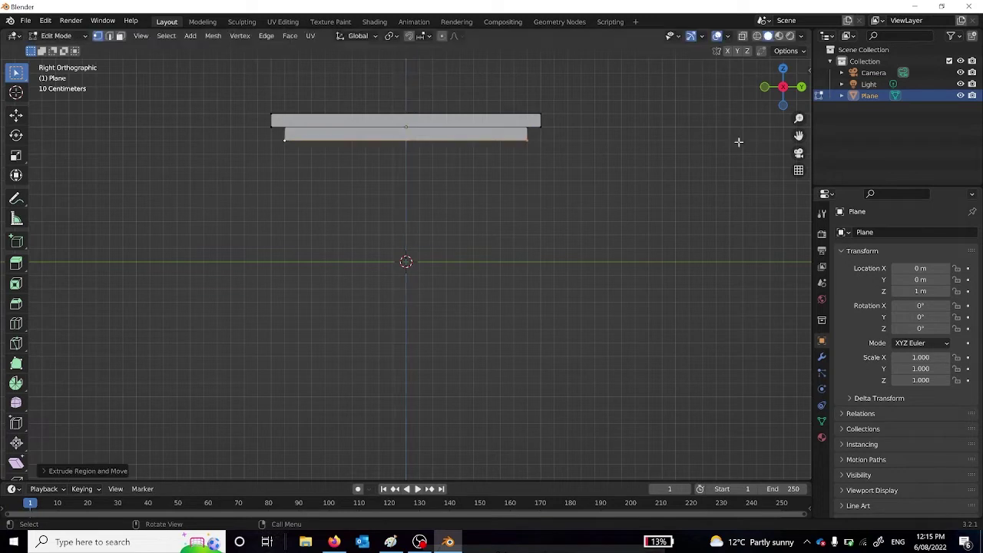
left_click(572, 233)
- Add eight evenly spaced loop cuts across the slab's length along the Y axis, without sliding them
middle_click_drag(578, 230, 584, 185)
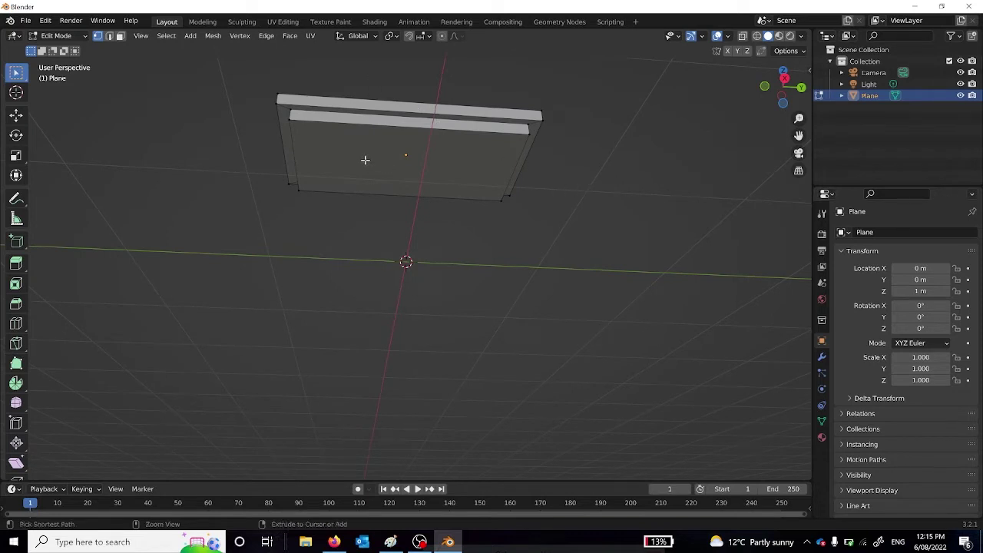
key("ctrl+r")
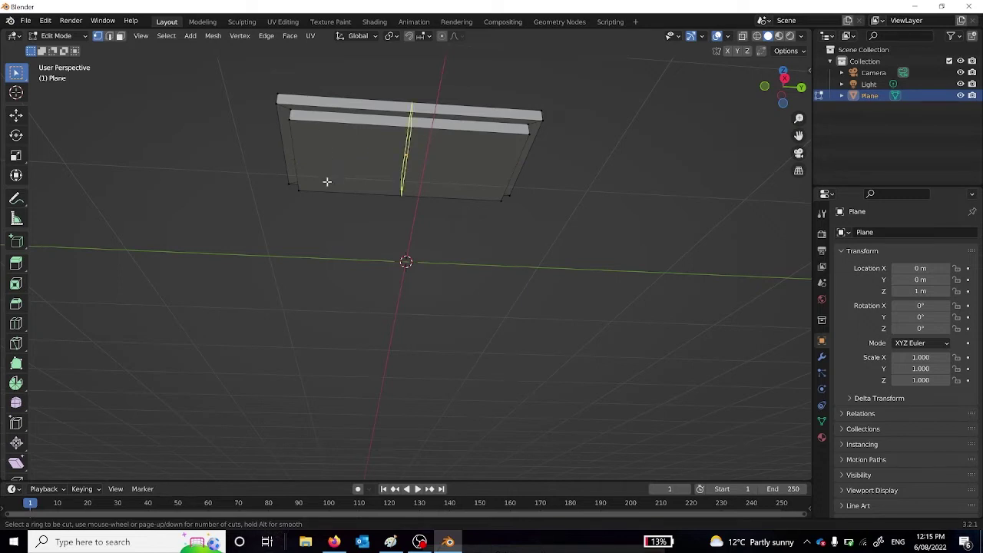
scroll(347, 140, "up", 6)
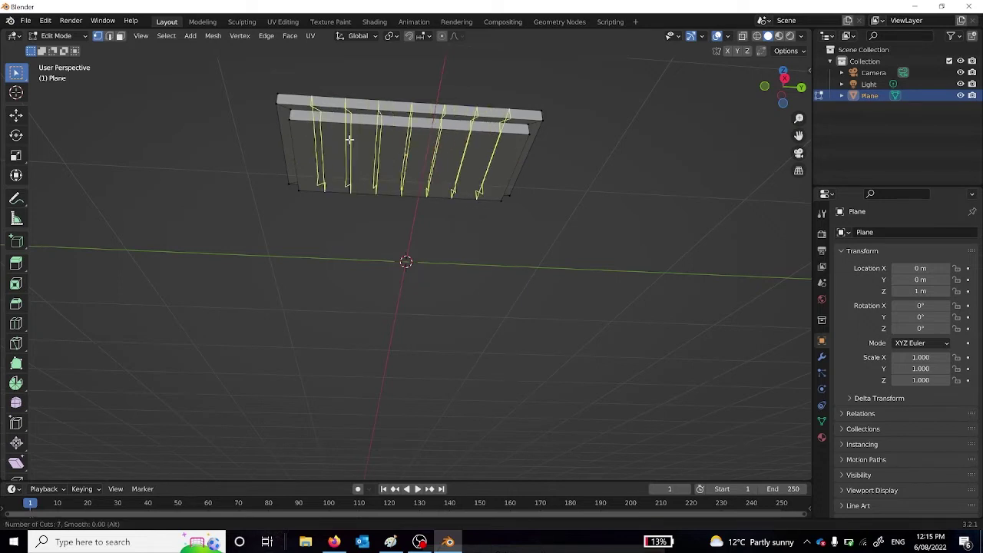
scroll(349, 139, "up", 2)
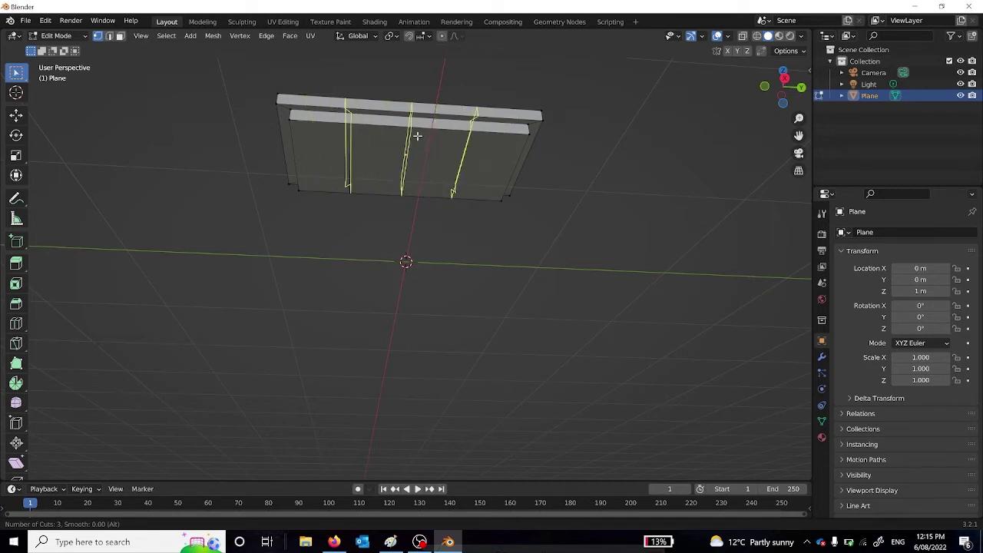
scroll(415, 122, "down", 2)
scroll(415, 121, "up", 3)
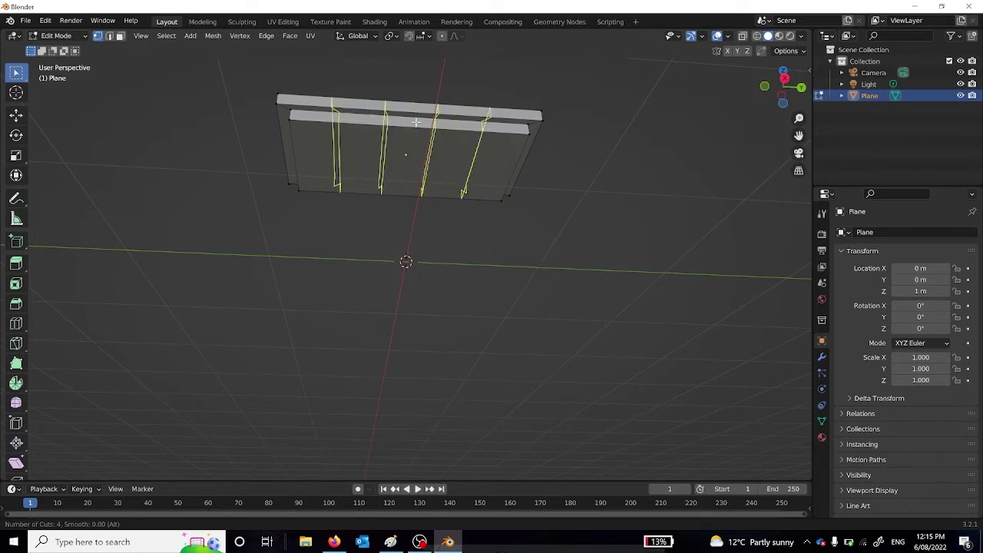
scroll(414, 121, "up", 4)
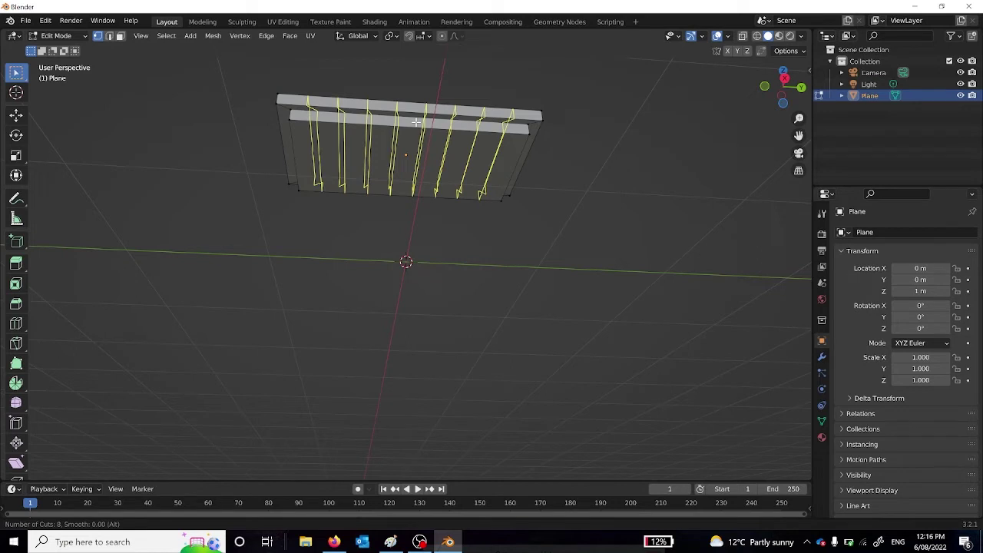
left_click(415, 121)
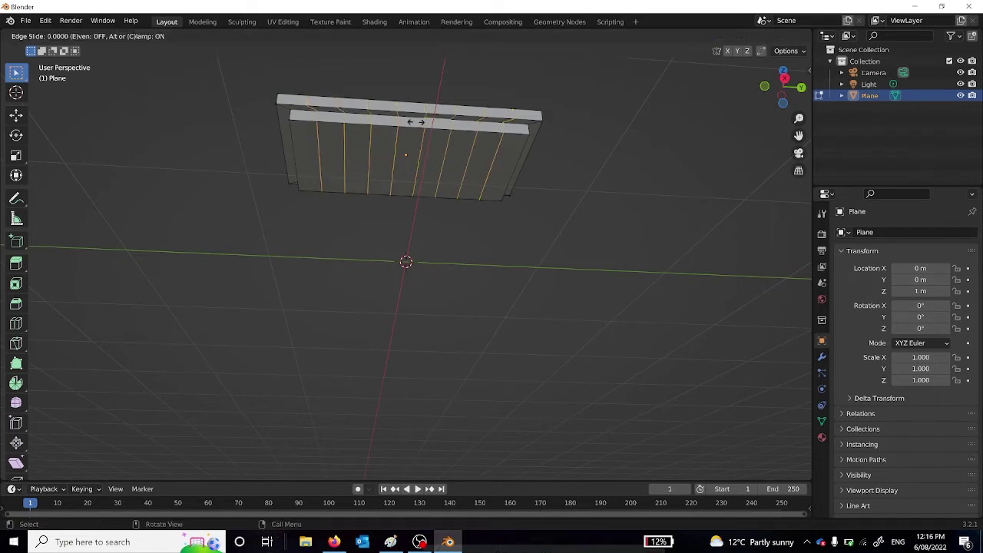
right_click(415, 122)
left_click(573, 188)
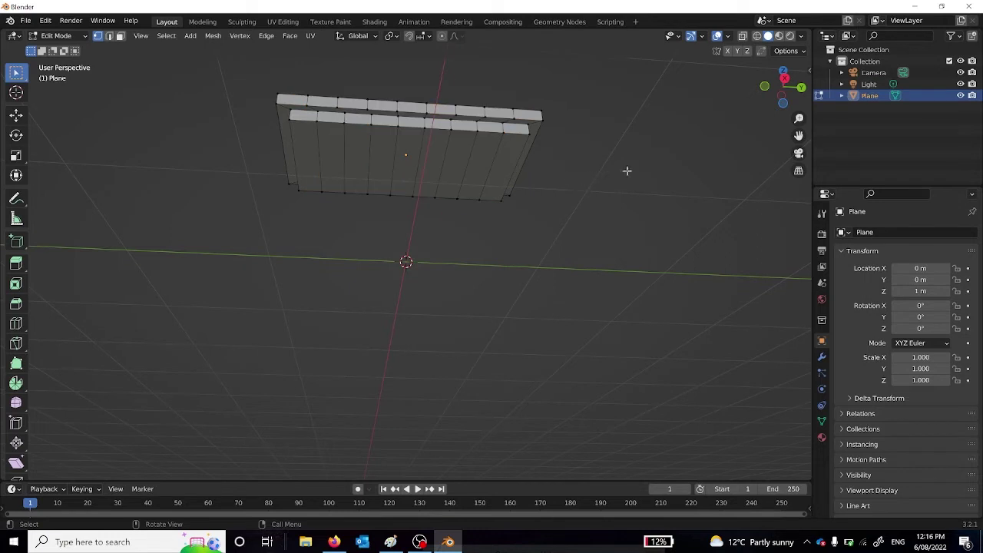
middle_click_drag(626, 169, 722, 193)
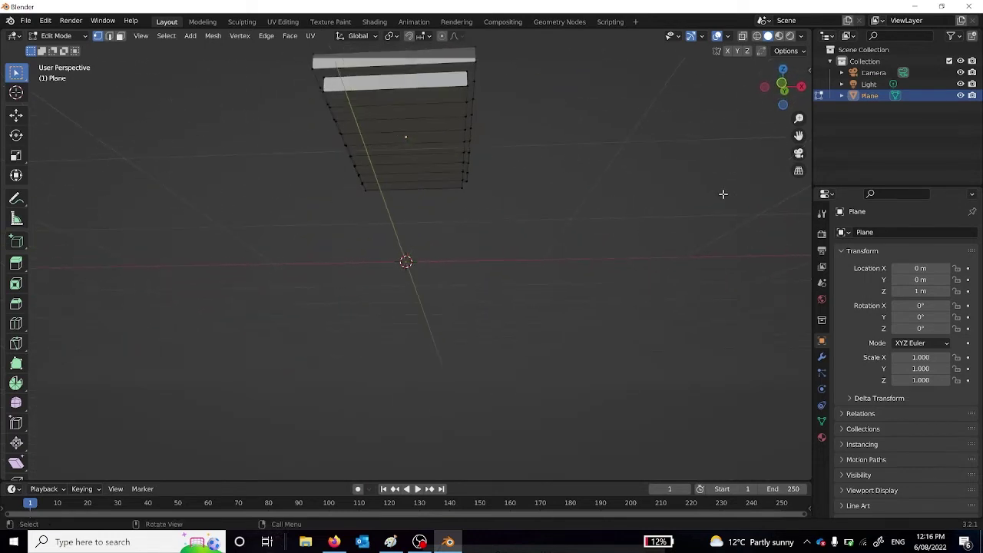
- Add six evenly spaced lengthwise loop cuts across the slab's width along the X axis, without sliding them, and clear the selection
key("ctrl+r")
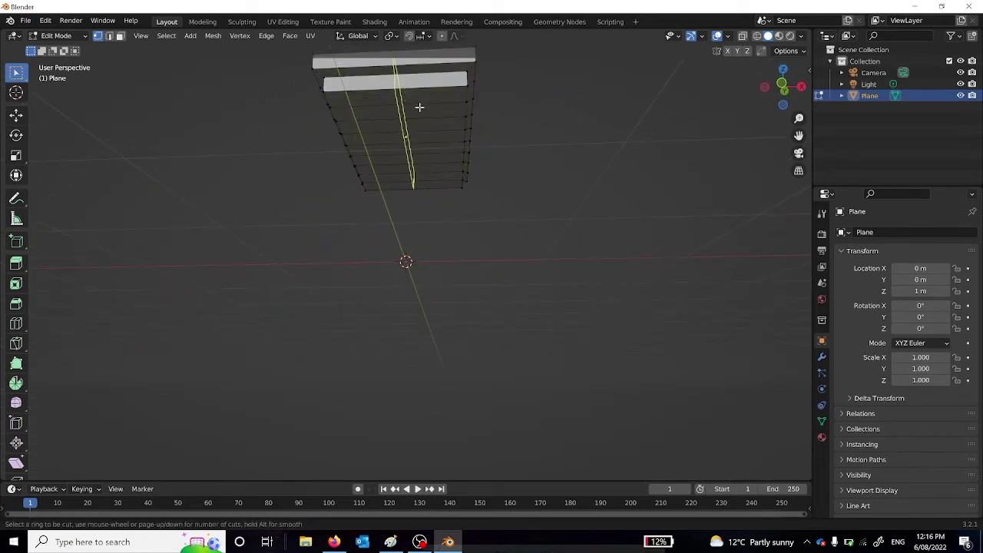
scroll(419, 107, "up", 5)
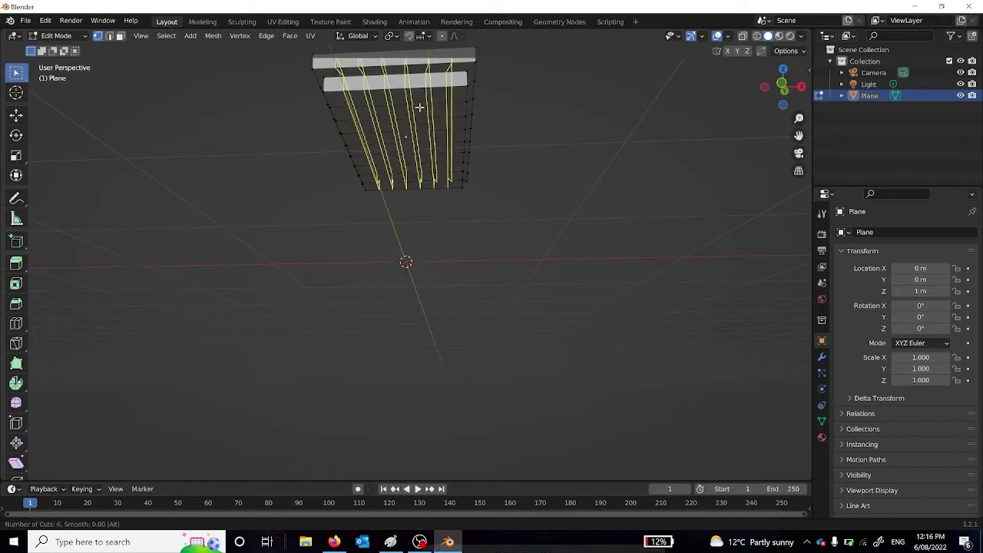
left_click(420, 108)
right_click(420, 107)
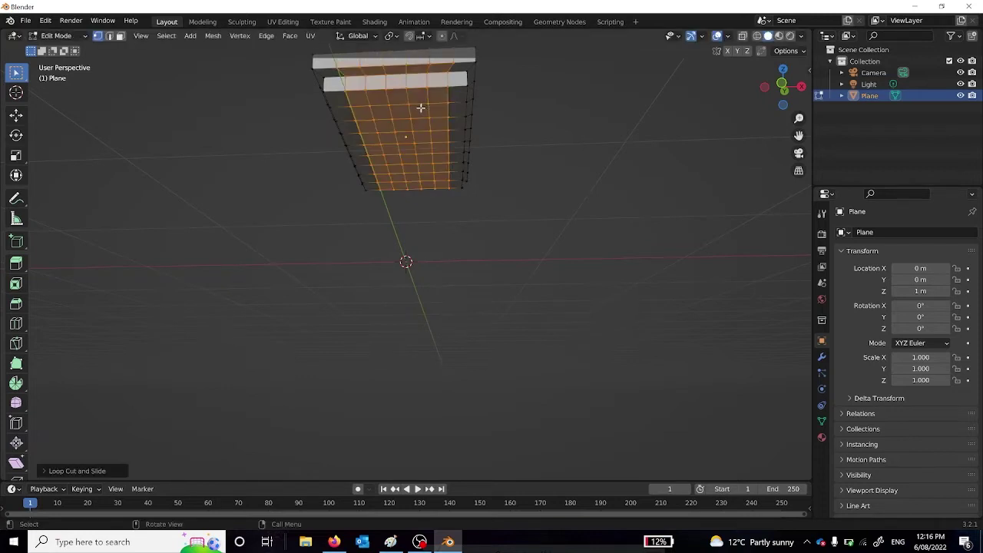
key("alt+a")
- Switch to face selection and select the four corner faces of the inset block's underside
middle_click_drag(635, 146, 257, 161)
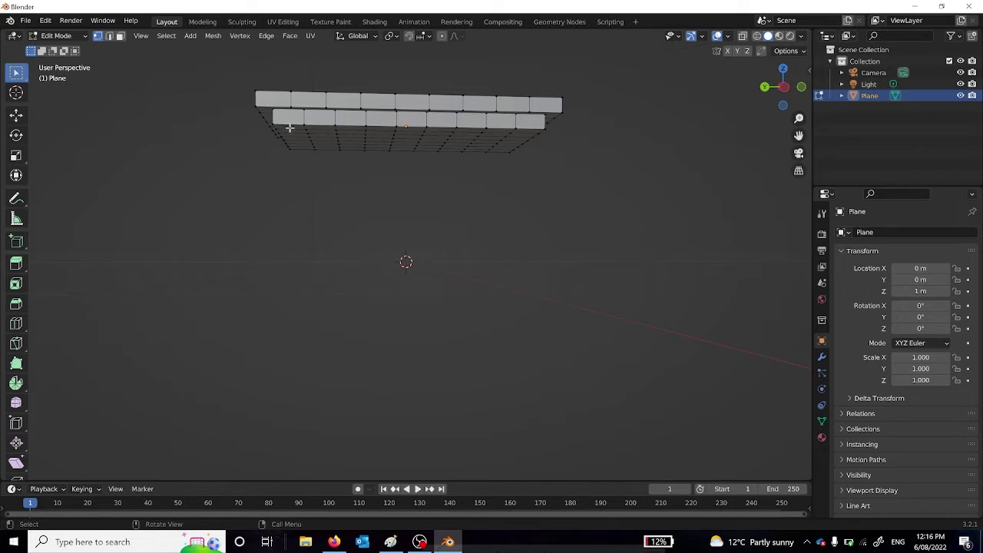
middle_click_drag(329, 169, 398, 115)
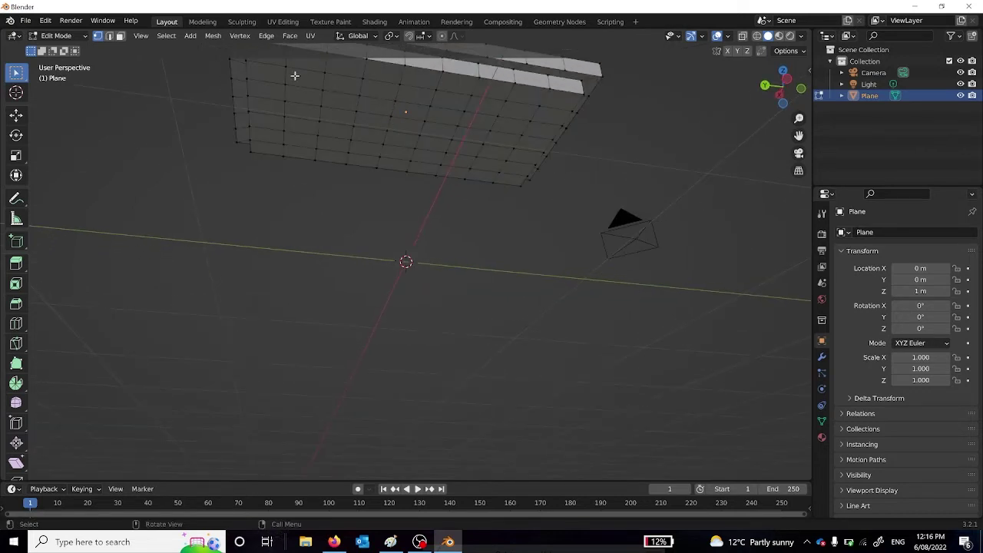
left_click(120, 35)
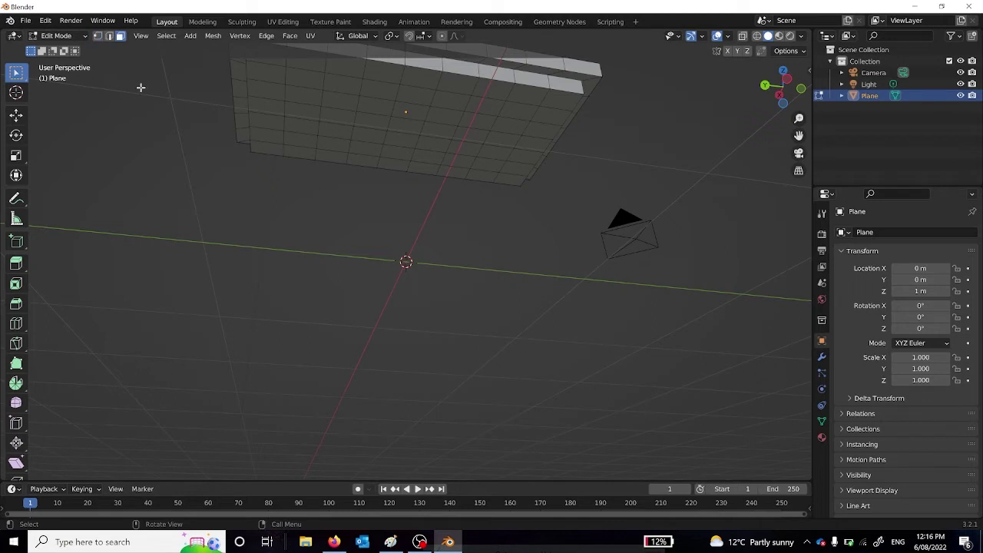
left_click(263, 149)
middle_click_drag(268, 125, 268, 120)
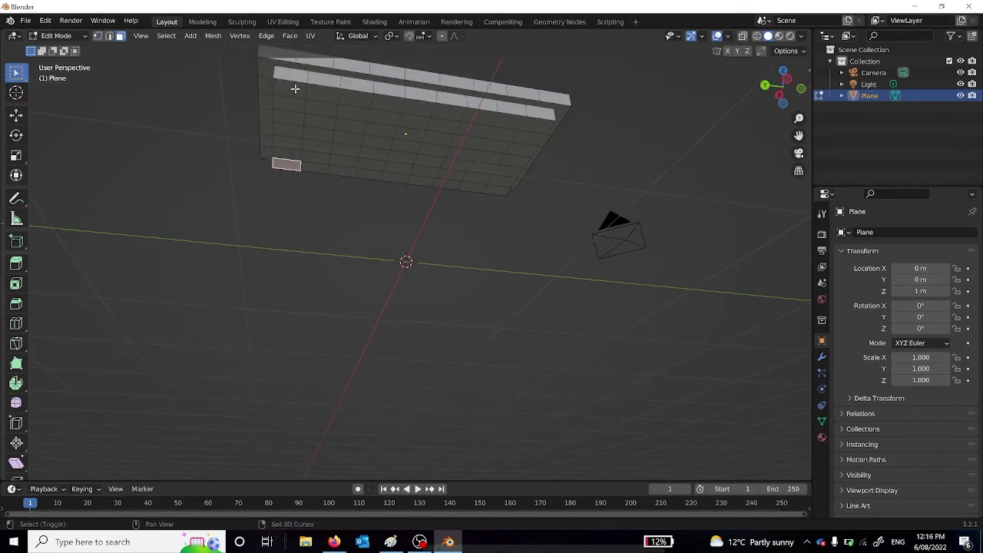
left_click(295, 89, "shift")
left_click(542, 125, "shift")
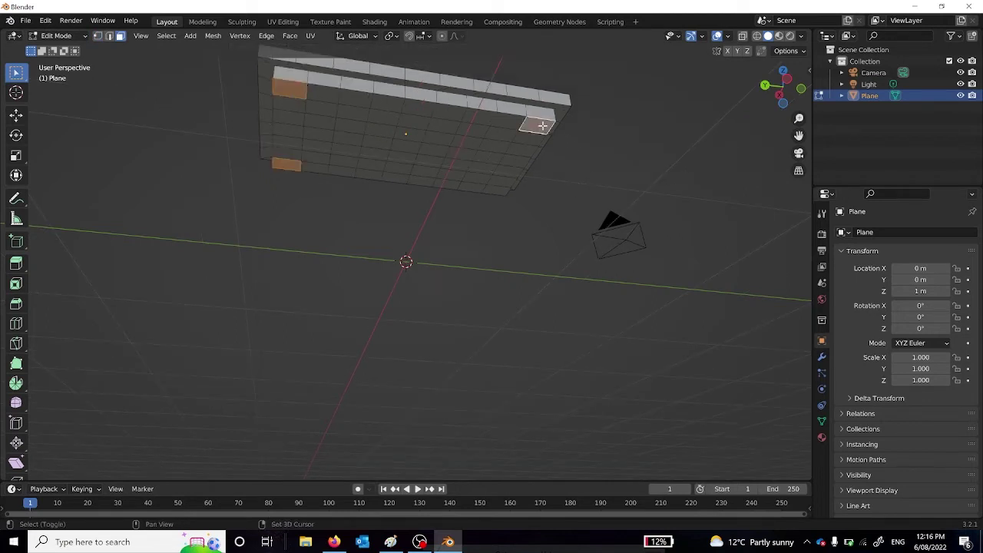
left_click(505, 191, "shift")
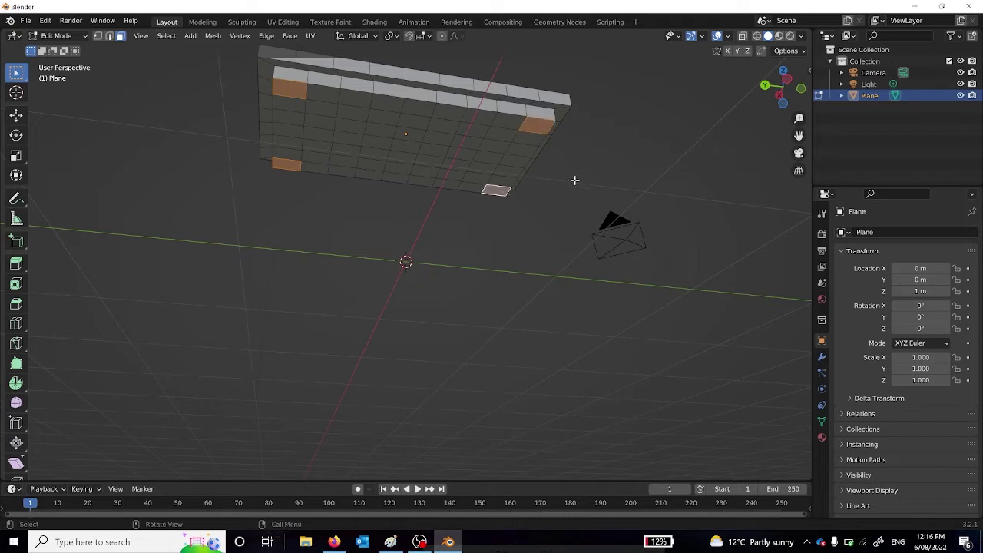
- Try extruding the four corner faces 0.9 m downward into legs, and undo the extrusion
middle_click_drag(575, 180, 584, 175)
left_click(789, 81)
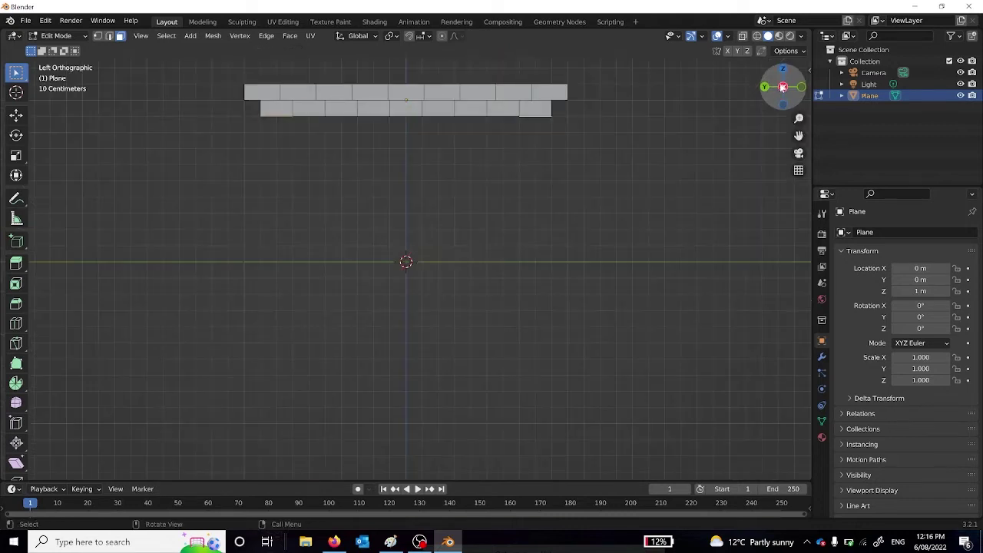
key("e")
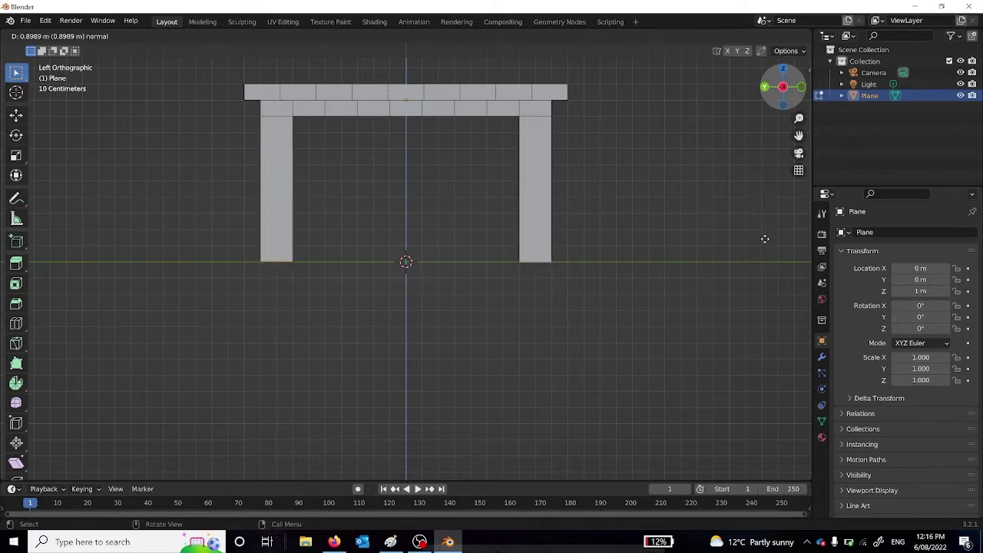
type("0")
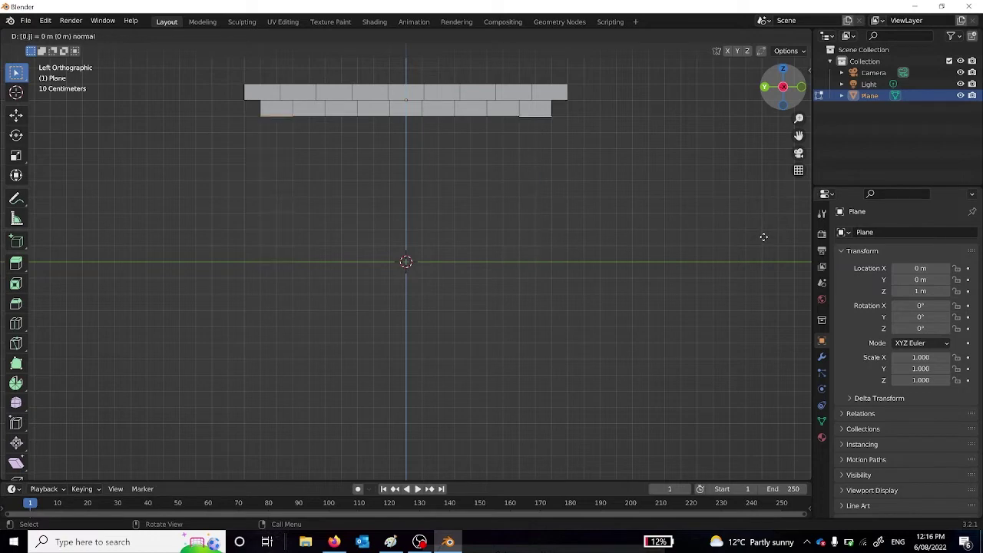
type(".9")
key("Return")
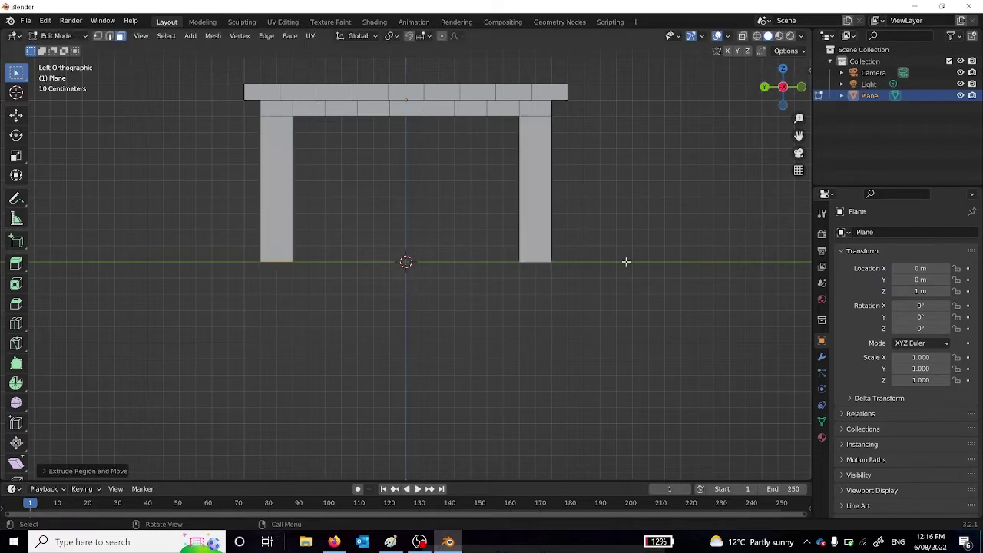
middle_click_drag(626, 262, 195, 77)
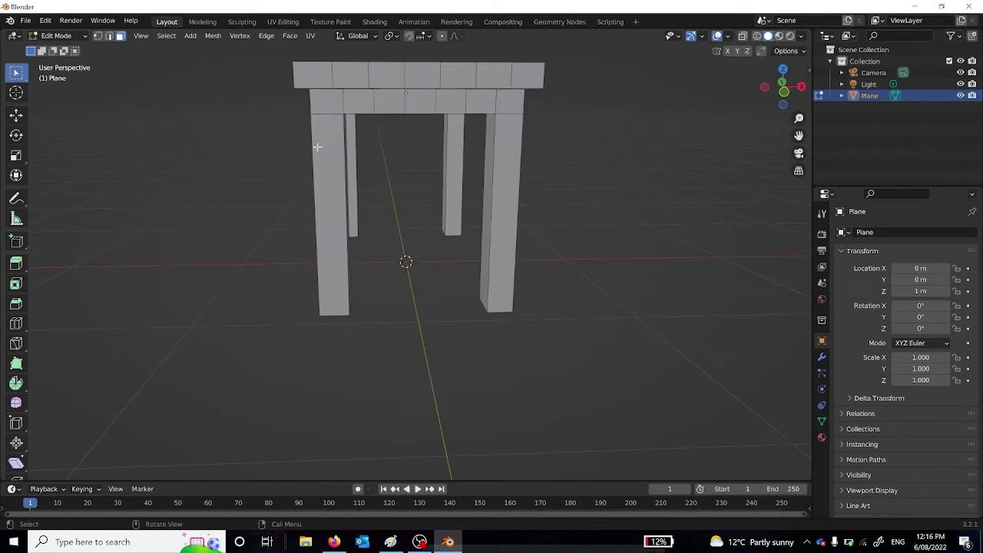
middle_click_drag(657, 134, 584, 123)
key("ctrl+z")
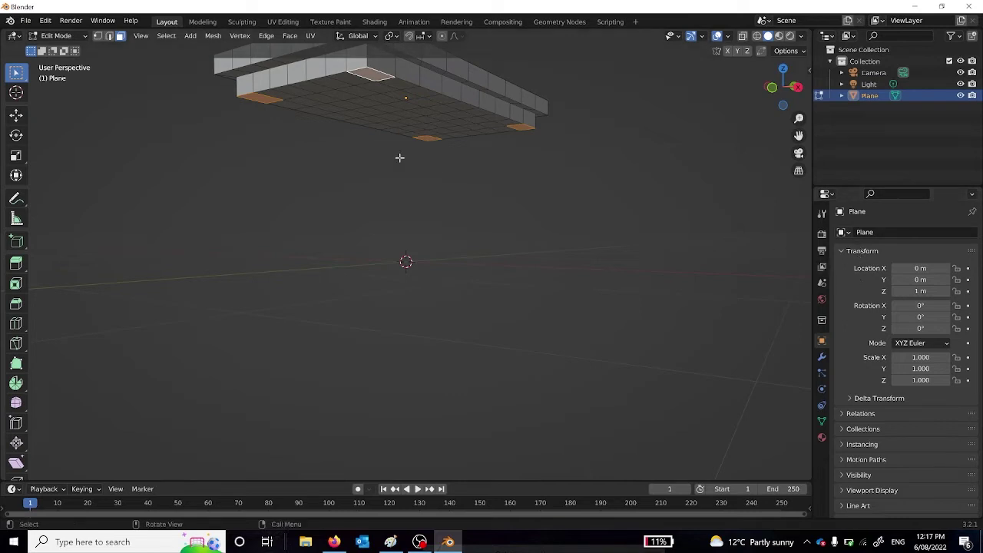
- Extrude the four selected corner faces about 0.05 m downward to form short leg stubs
key("e")
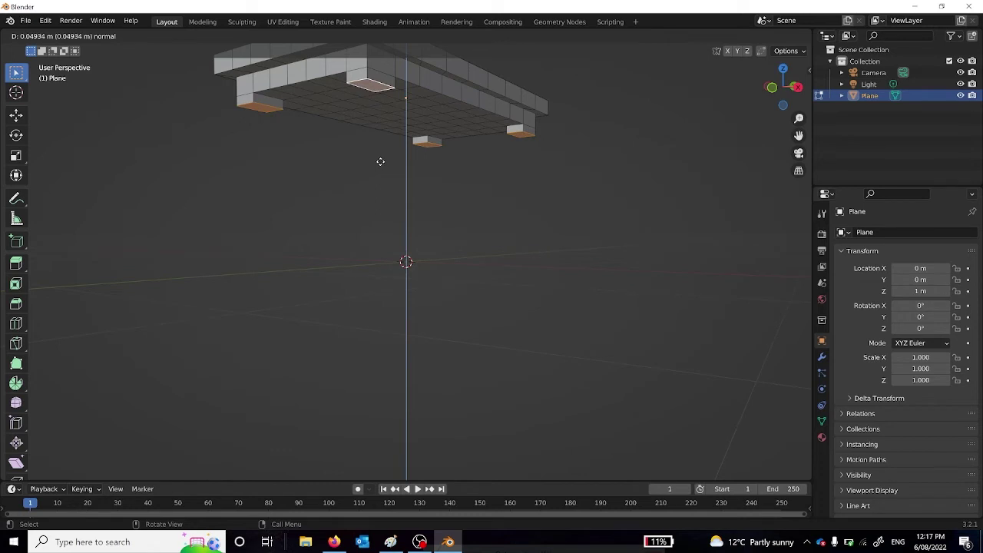
left_click(380, 161)
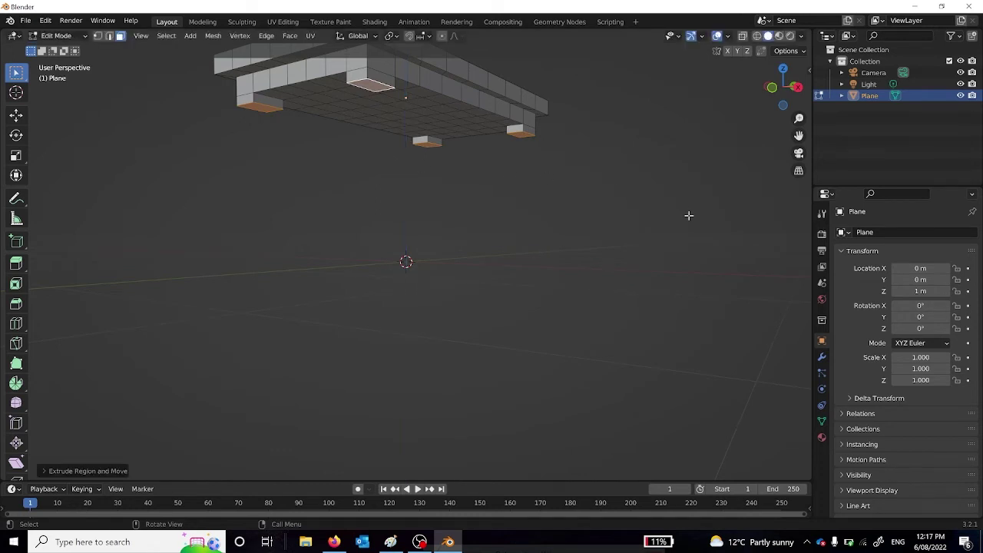
- Add a Bevel modifier to the slab object
left_click(894, 233)
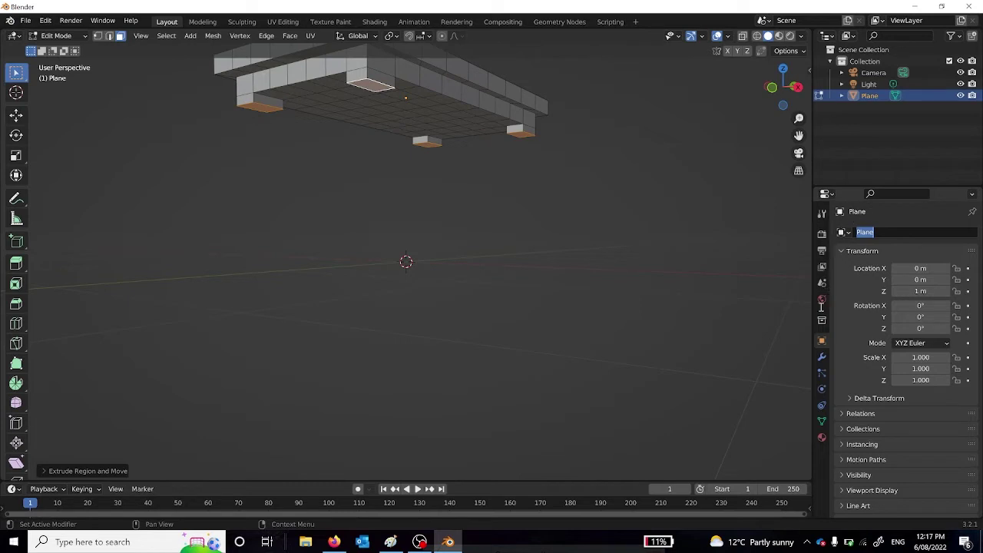
left_click(823, 359)
left_click(822, 358)
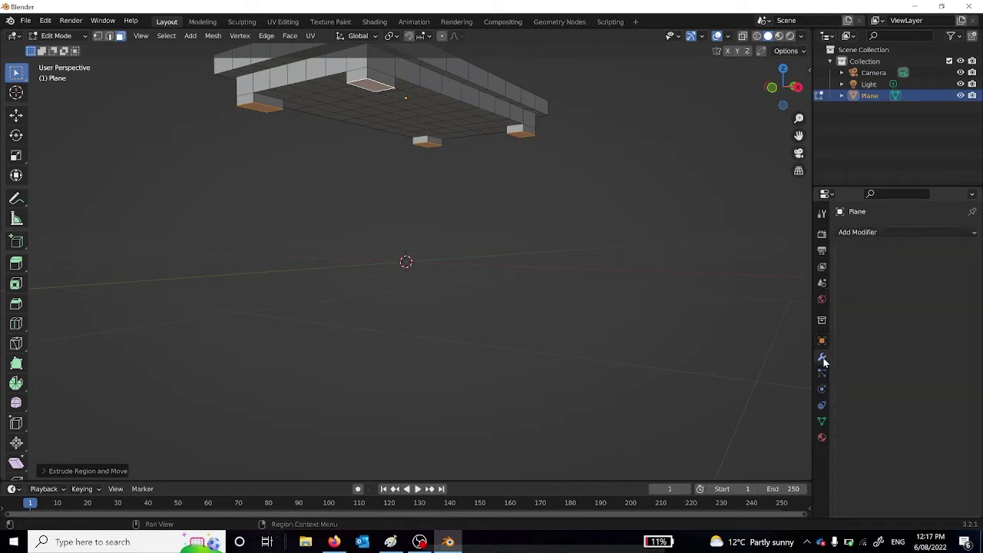
left_click(877, 228)
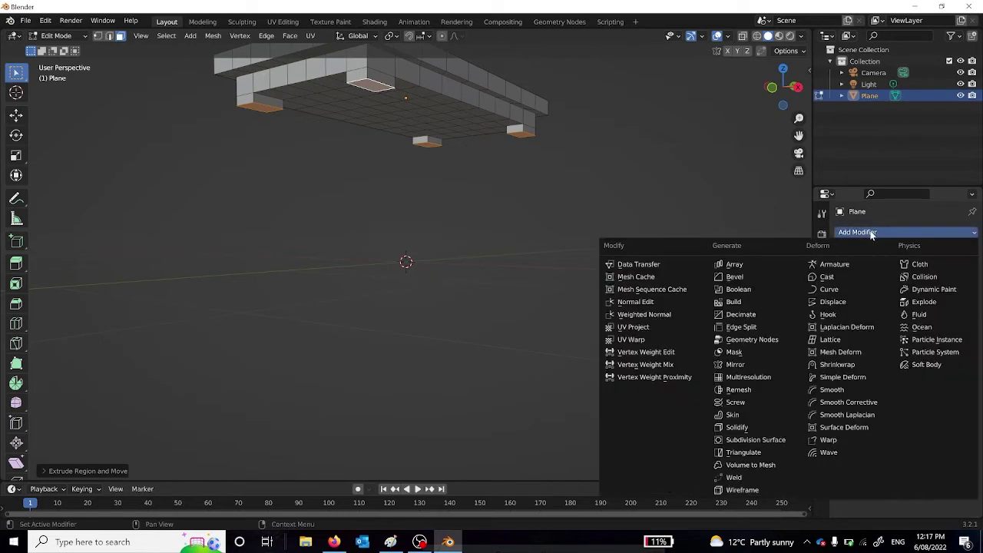
left_click(758, 277)
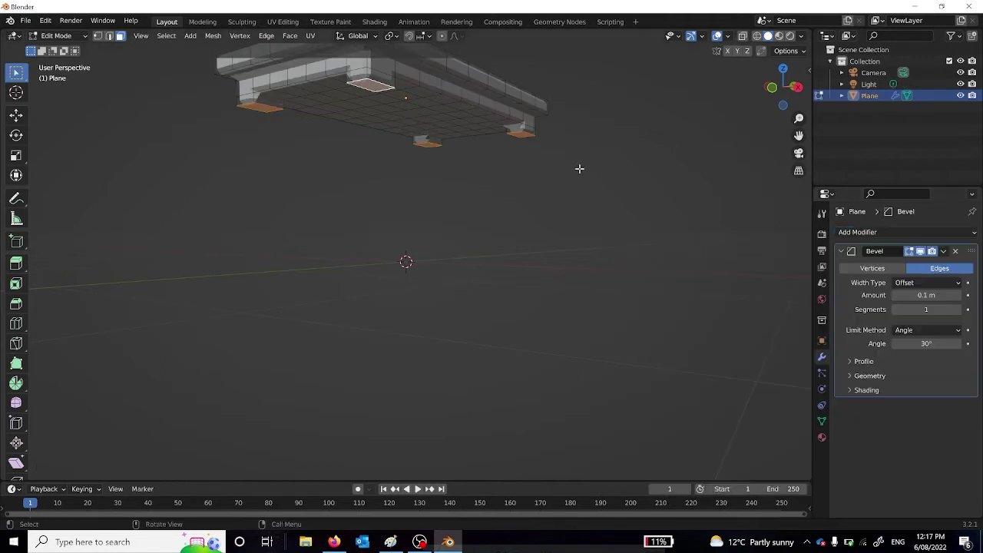
- Select the bottom faces of the four leg stubs, extrude them about 1.04 m downward into full legs, and clear the selection
middle_click_drag(580, 168, 441, 146)
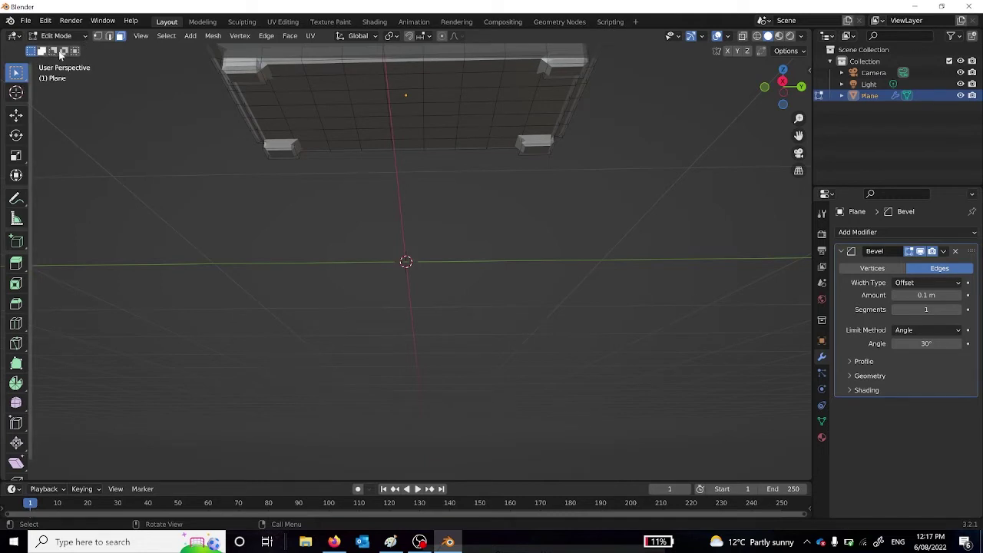
left_click(250, 83)
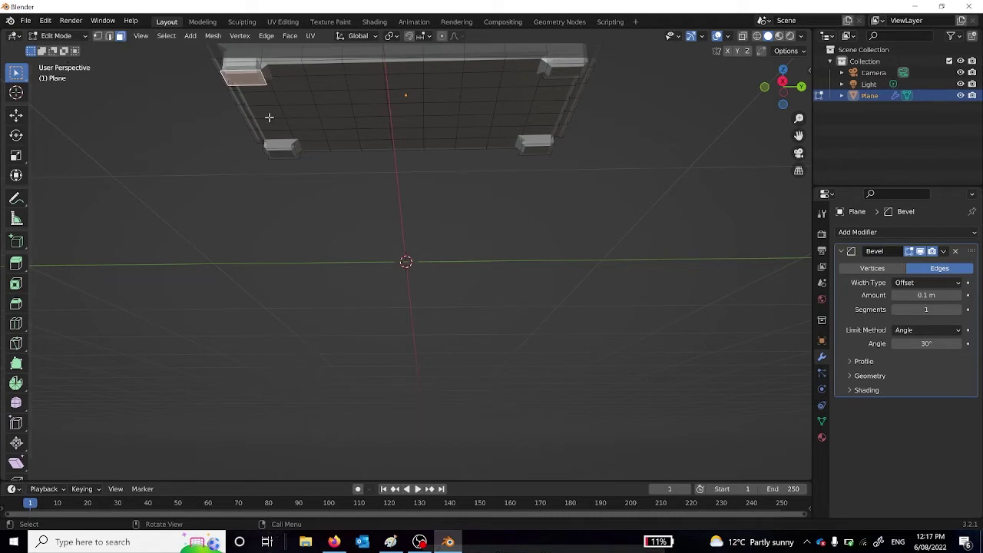
left_click(279, 152, "shift")
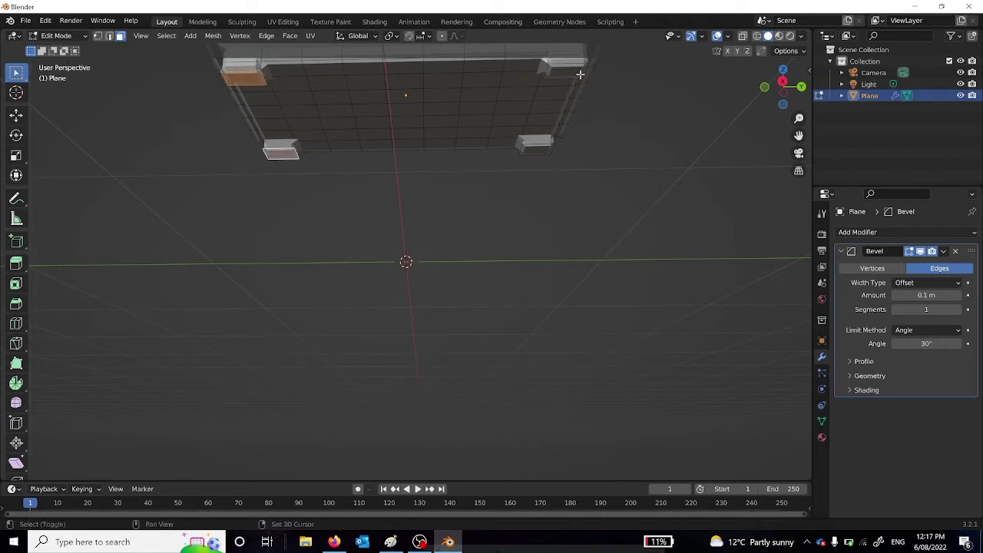
left_click(574, 69, "shift")
left_click(541, 147, "shift")
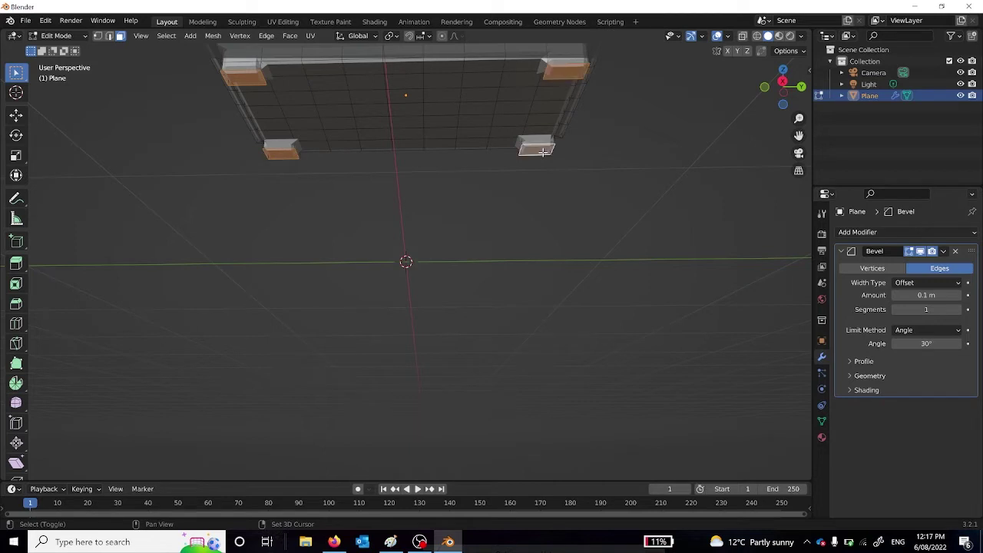
key("e")
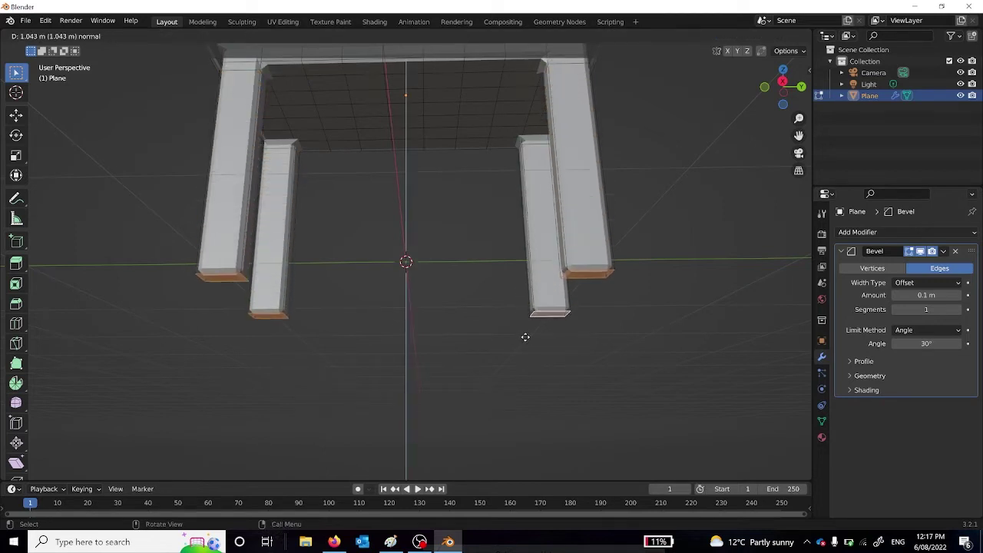
left_click(524, 336)
middle_click_drag(520, 315, 523, 351)
left_click(524, 351)
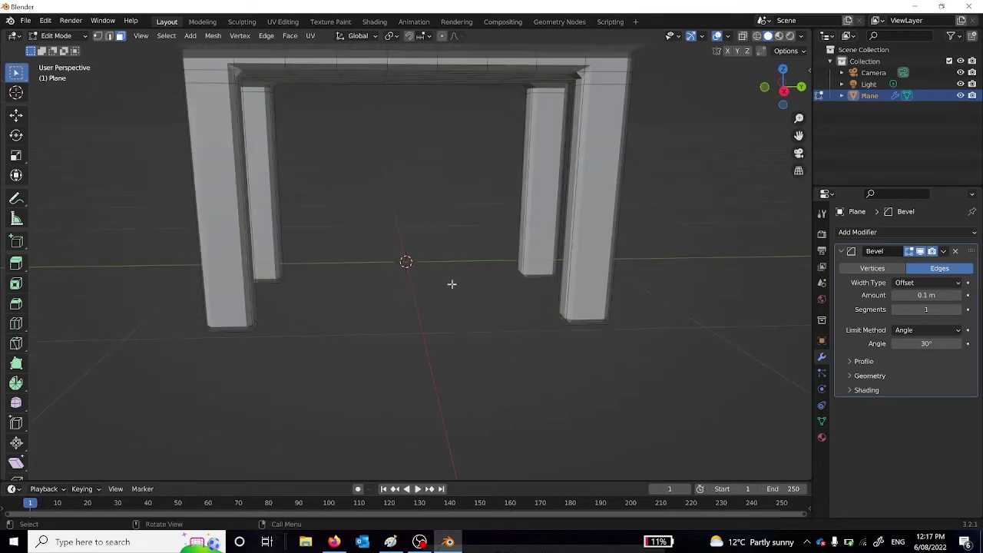
- Switch to Object Mode and deselect the table
middle_click_drag(449, 280, 466, 154)
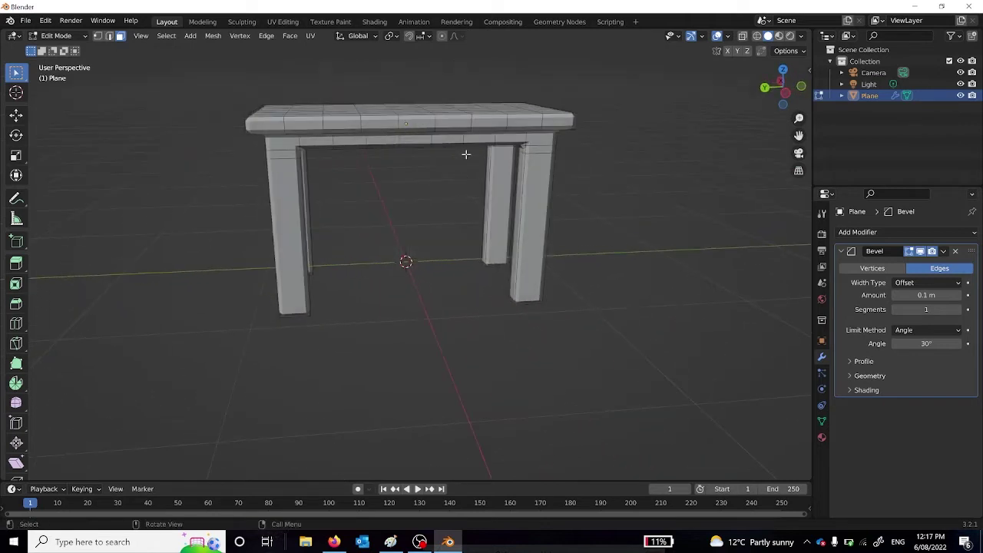
left_click(56, 37)
left_click(57, 48)
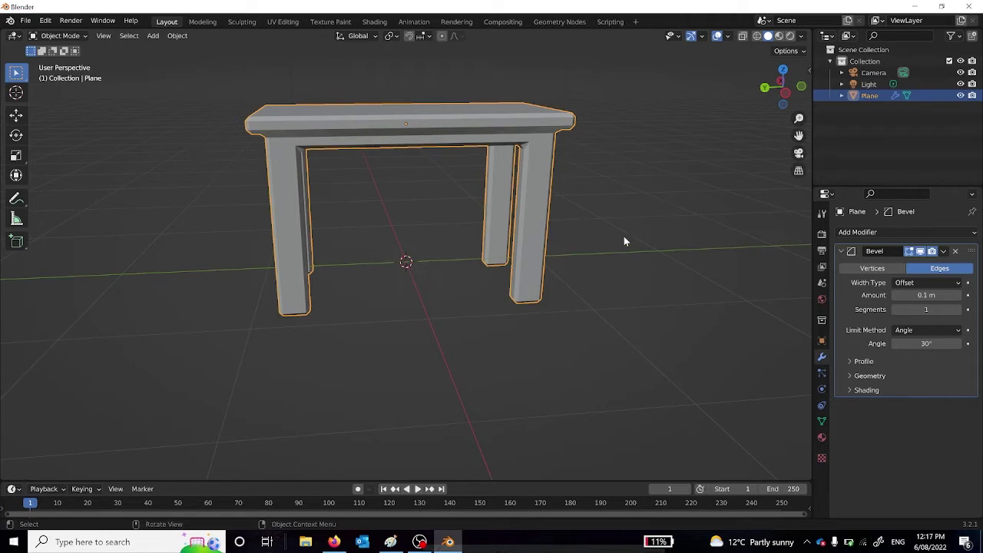
left_click(624, 236)
- Add a cube mesh at the scene origin beneath the tabletop
middle_click_drag(635, 230, 750, 229)
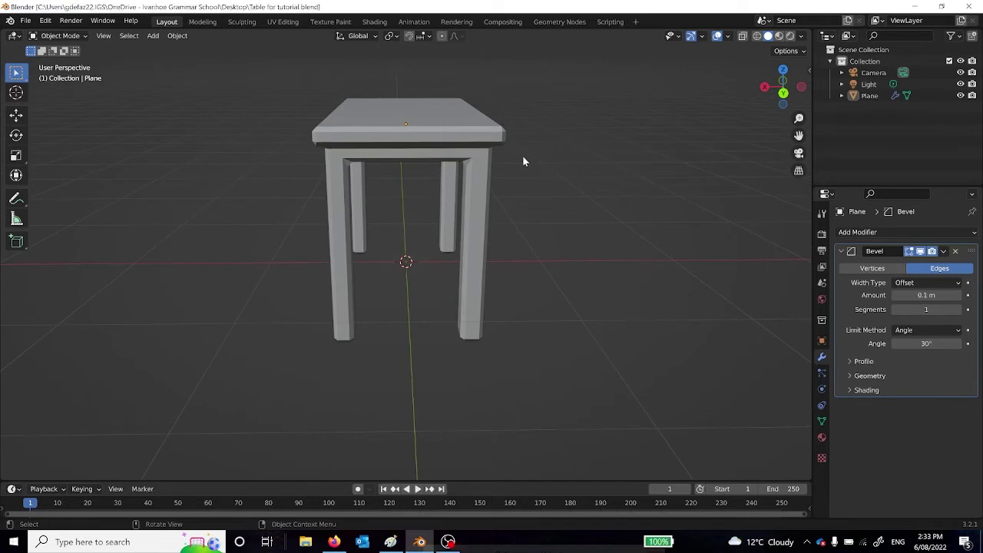
scroll(522, 159, "down", 4)
middle_click_drag(556, 187, 487, 181)
key("shift+a")
mouse_move(491, 186)
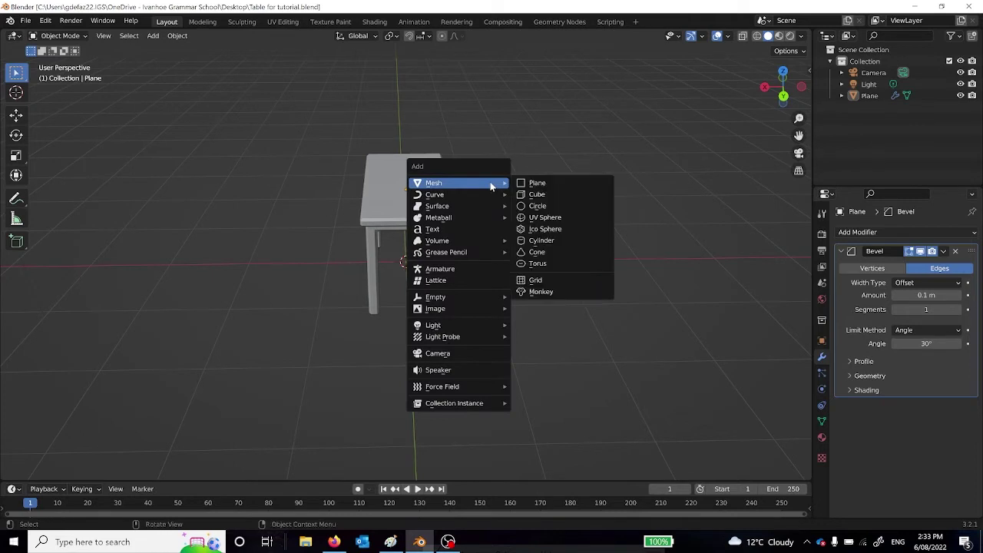
left_click(541, 194)
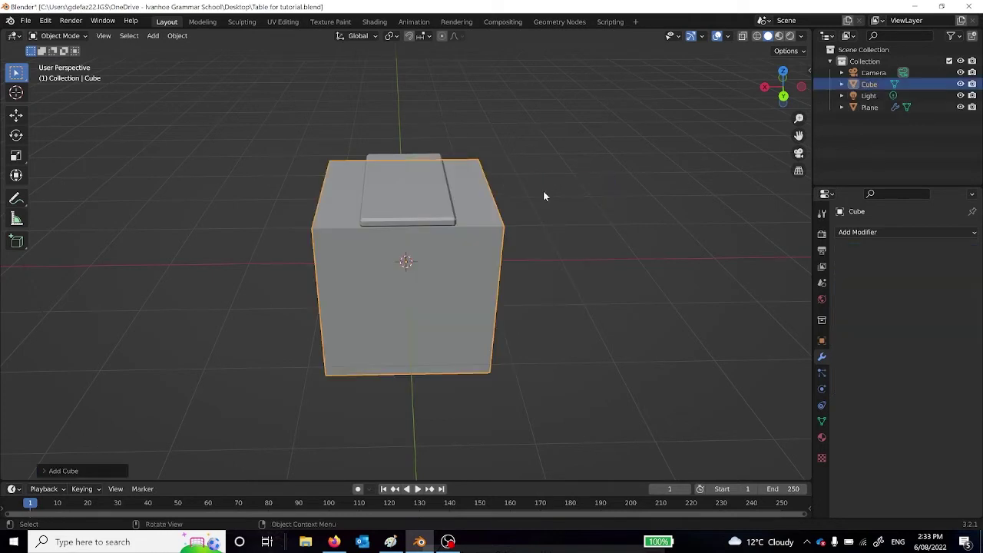
- Scale the new cube uniformly to 0.2 of its size
middle_click_drag(450, 267, 543, 187)
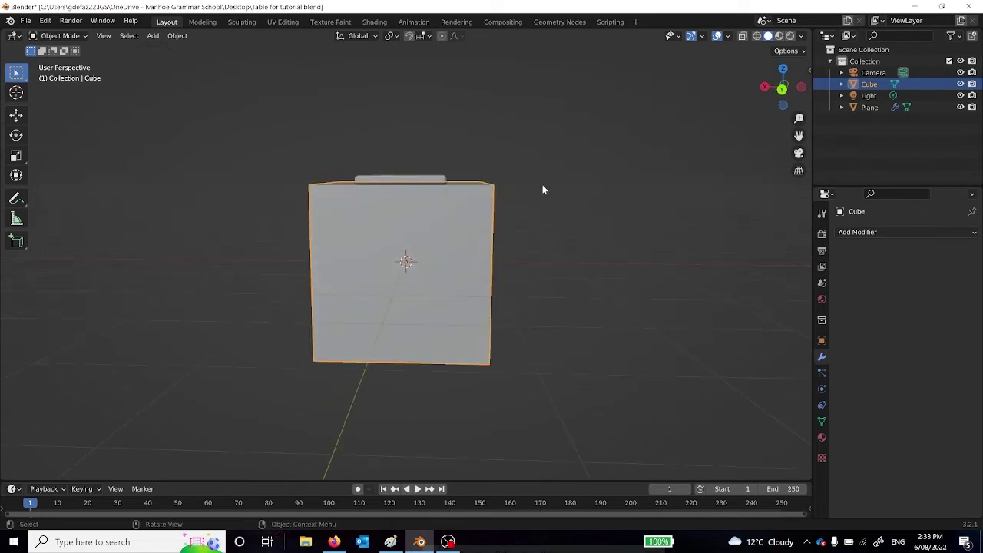
key("s")
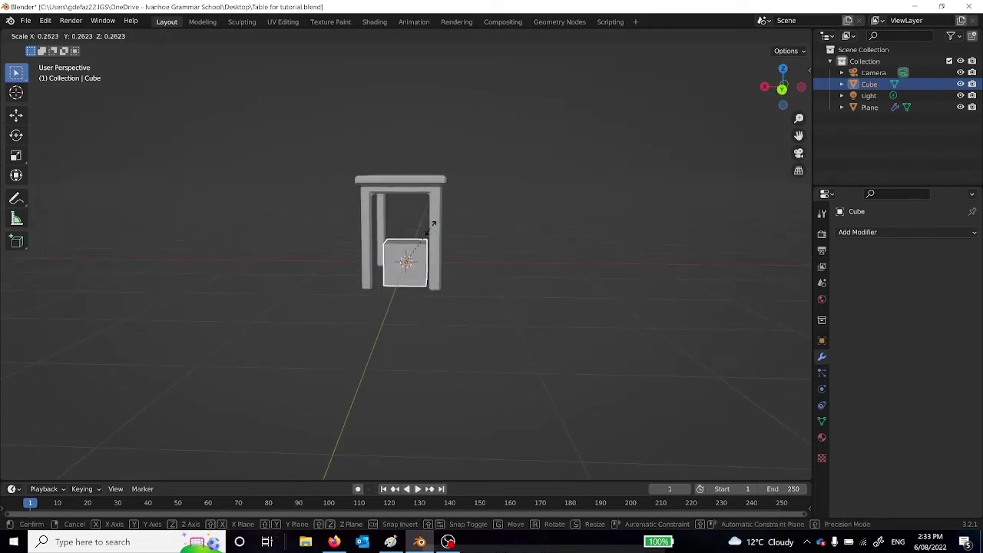
type("0")
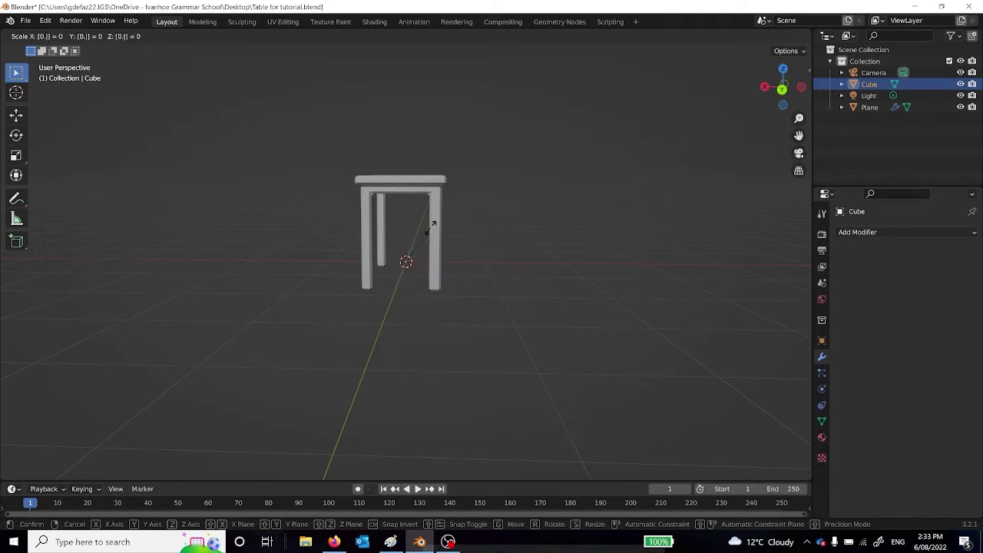
type(".2")
key("Return")
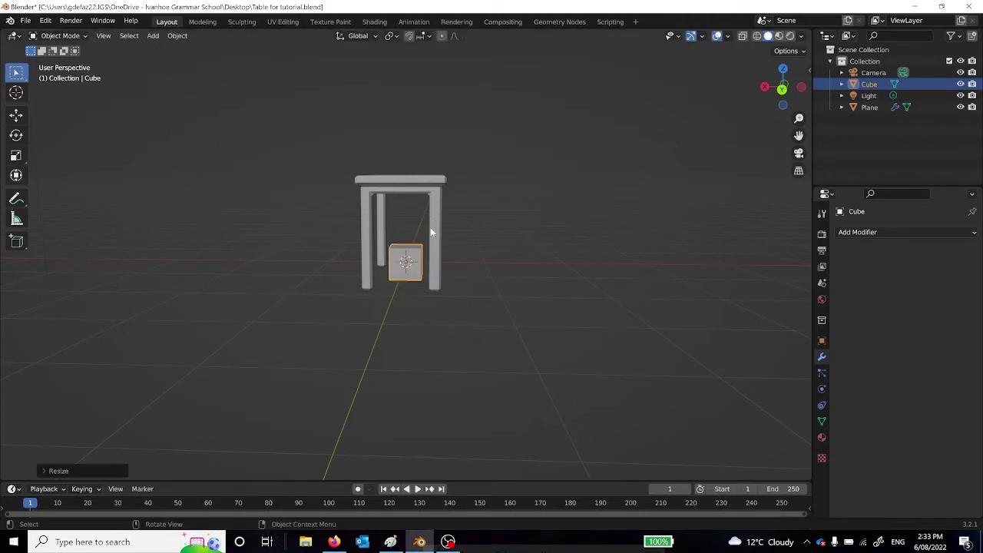
key("g")
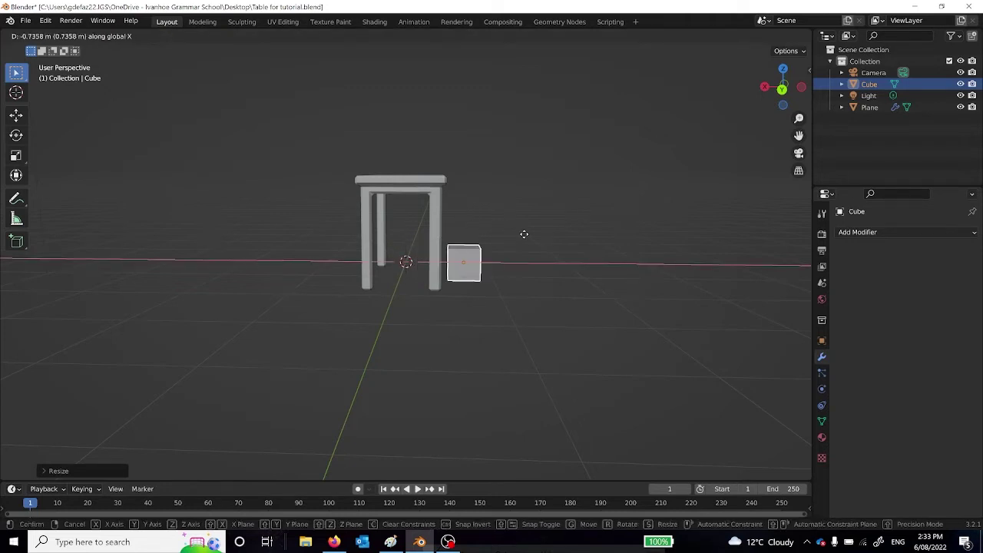
left_click(569, 249)
mouse_move(576, 263)
middle_mouse_down()
mouse_move(548, 265)
mouse_move(591, 264)
middle_mouse_up()
key("alt+g")
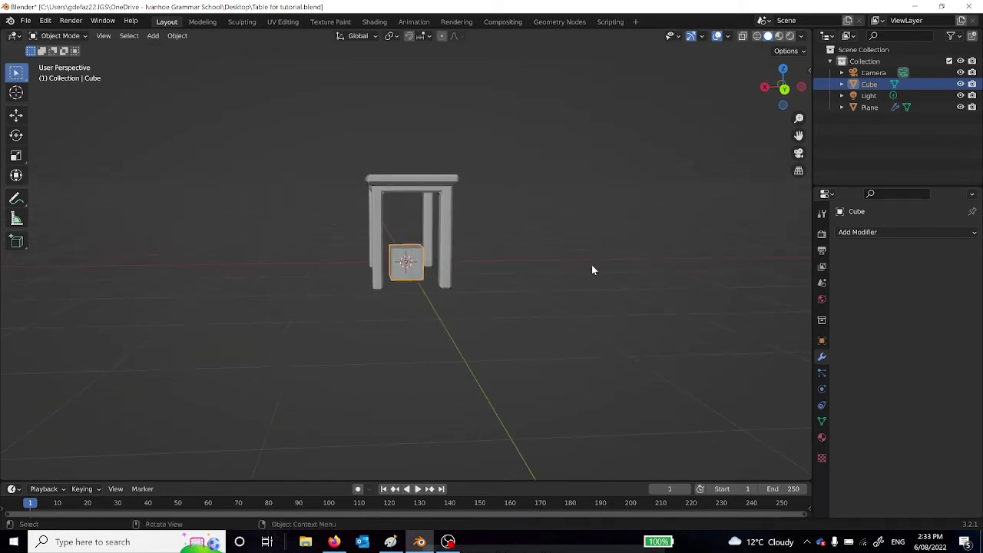
key("x")
left_click(421, 270)
left_click(410, 266)
- Move the small cube along the X axis until it stands well clear of the table
key("g")
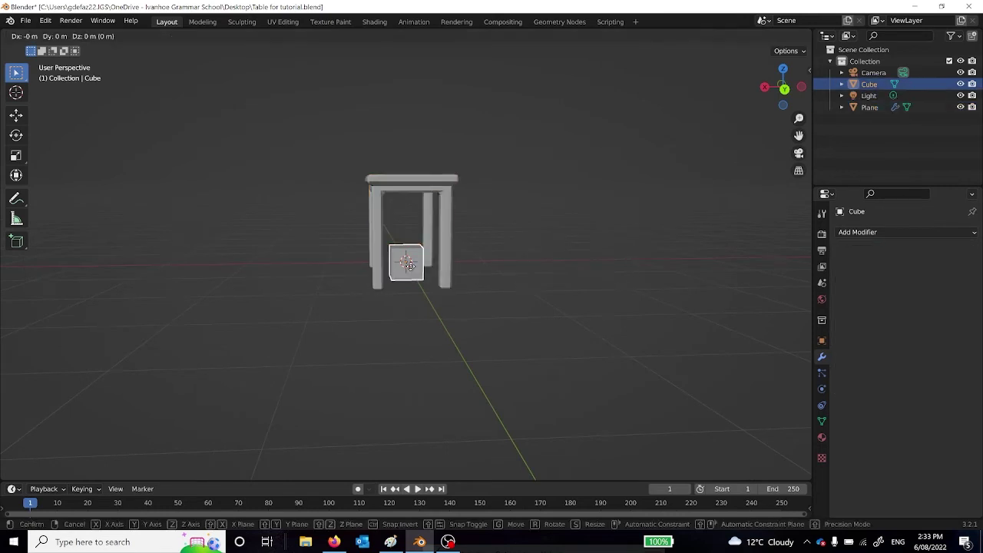
key("x")
left_click(733, 260)
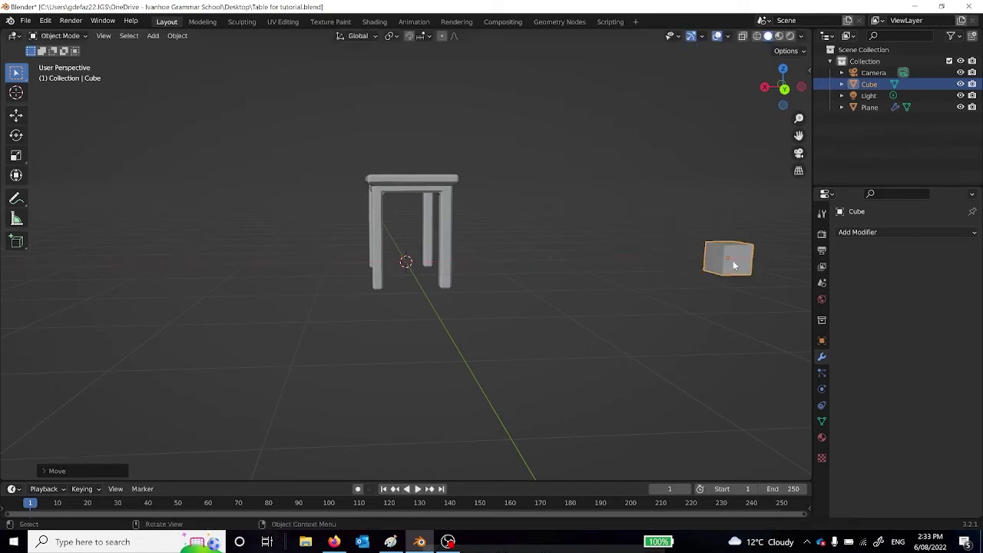
- Switch the small cube to Edit Mode and deselect all of its geometry
middle_click_drag(480, 266, 212, 268, "shift")
scroll(354, 271, "up", 4)
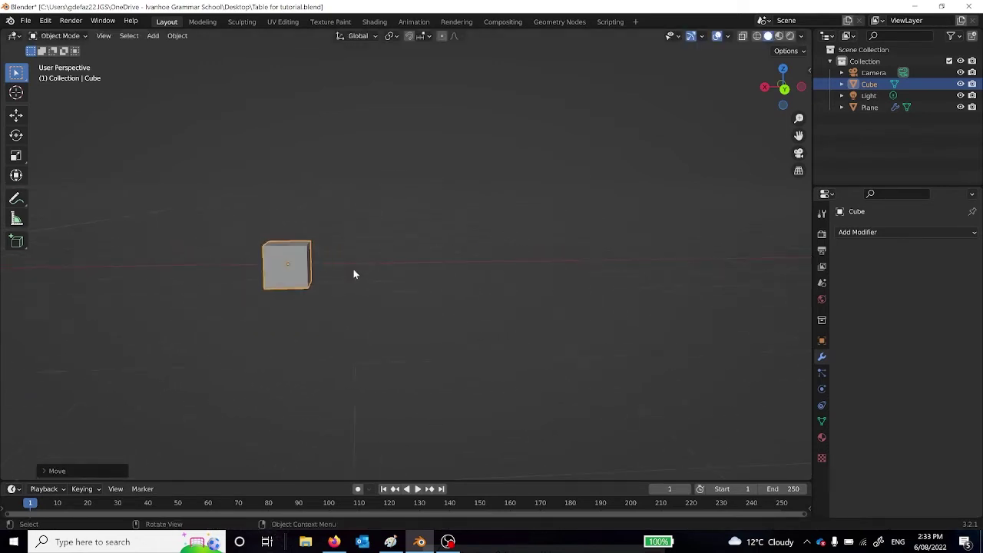
middle_click_drag(274, 265, 439, 299, "shift")
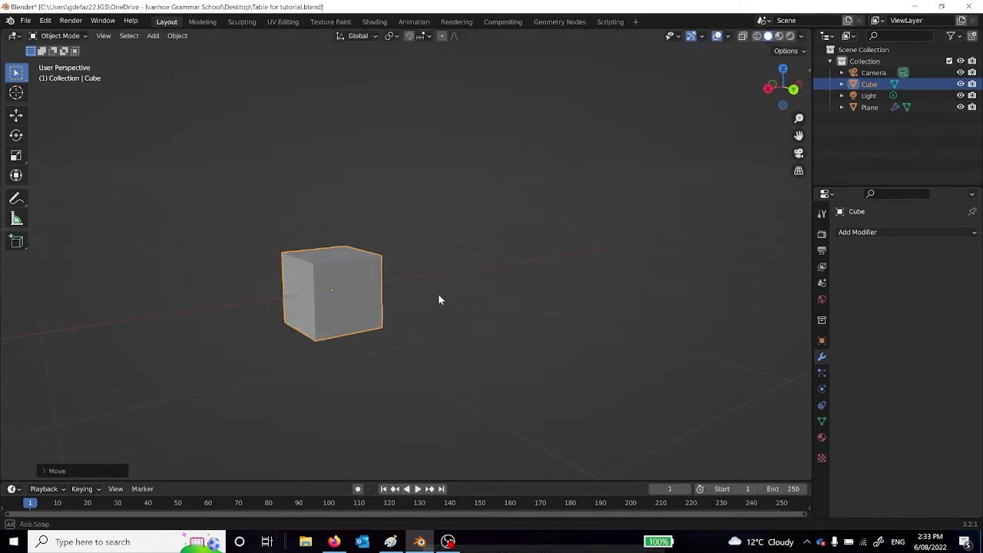
middle_click_drag(324, 300, 450, 305, "shift")
right_click(450, 296)
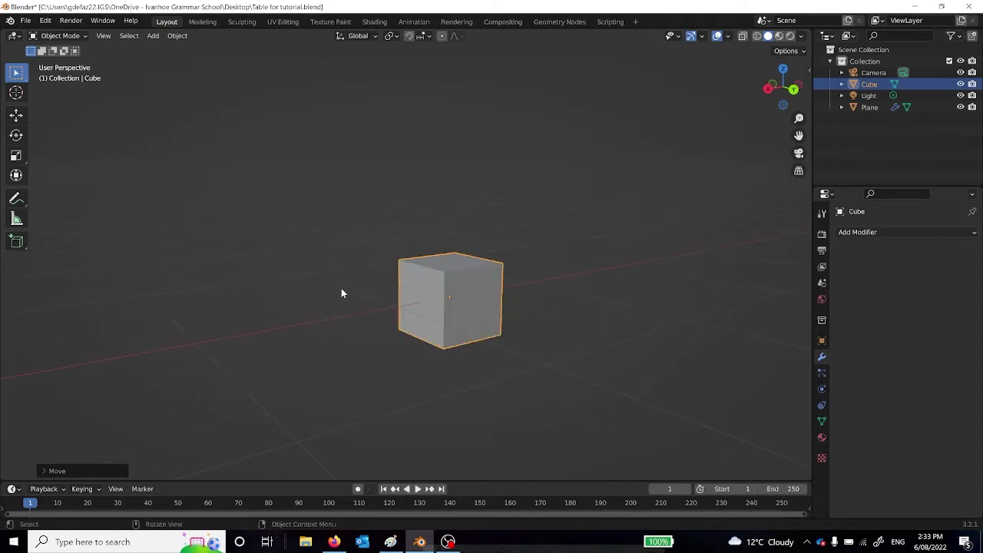
middle_click_drag(341, 290, 457, 285)
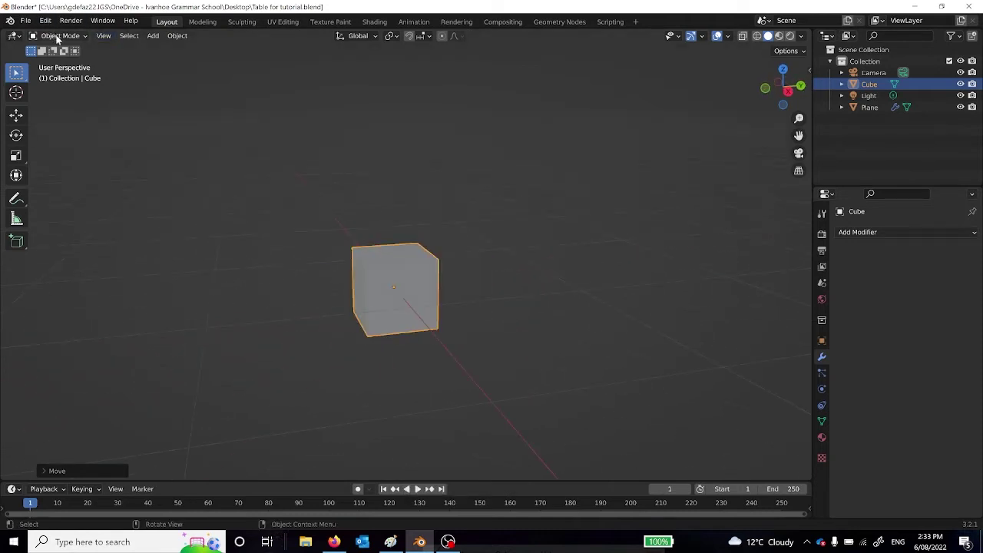
left_click(60, 36)
left_click(65, 62)
middle_click_drag(507, 314, 489, 300)
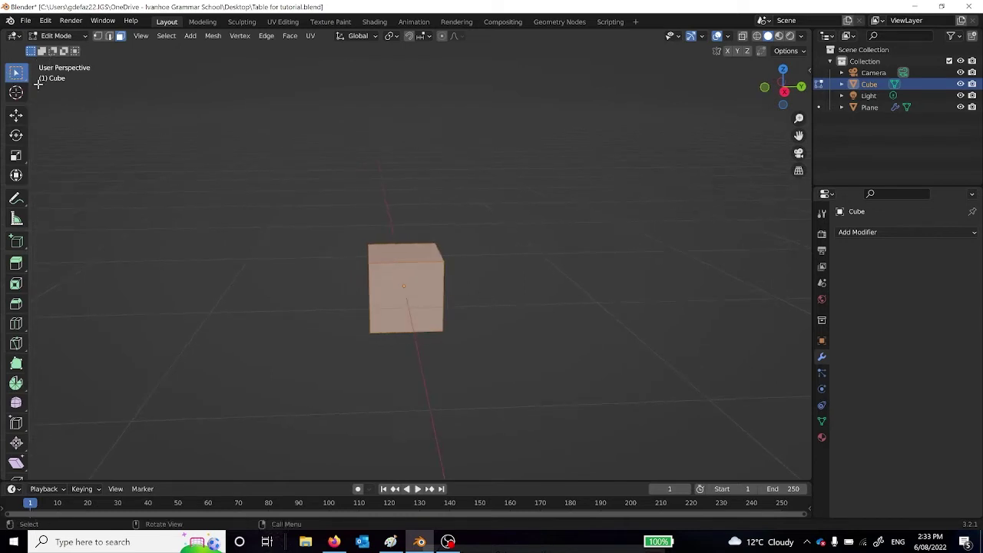
key("alt+a")
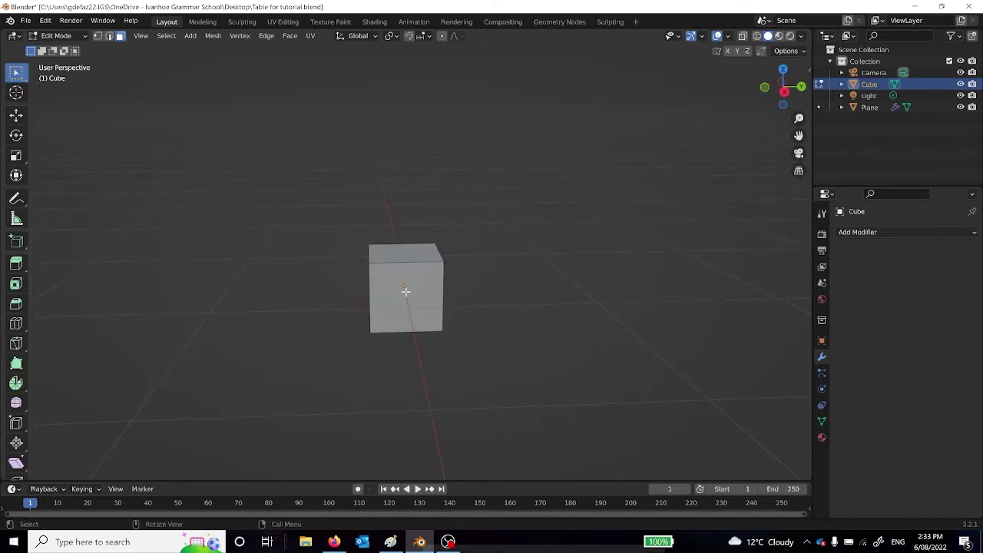
- Box-select the cube's bottom vertices in vertex select mode
left_click(98, 35)
mouse_move(369, 272)
middle_mouse_down()
mouse_move(360, 233)
mouse_move(369, 282)
middle_mouse_up()
key("b")
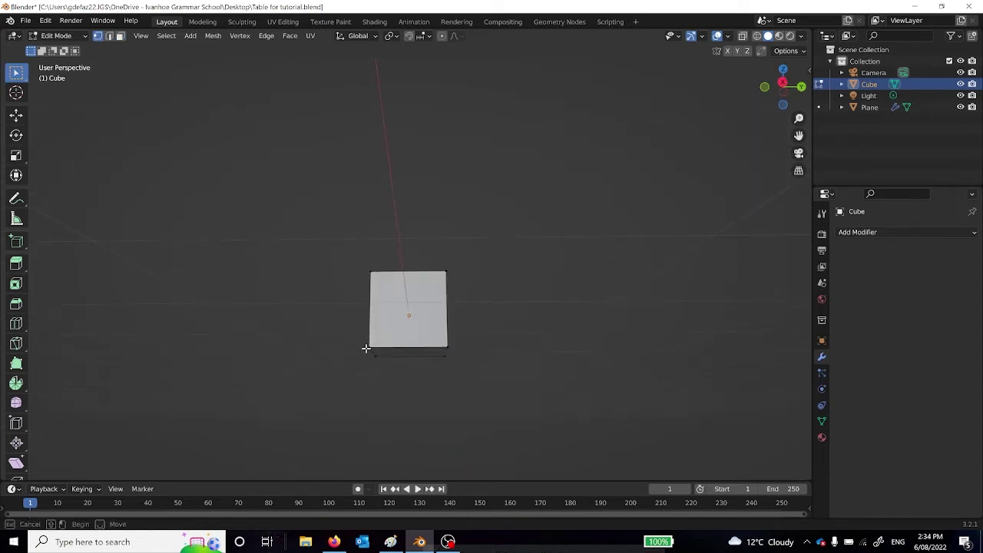
left_click_drag(365, 348, 480, 386)
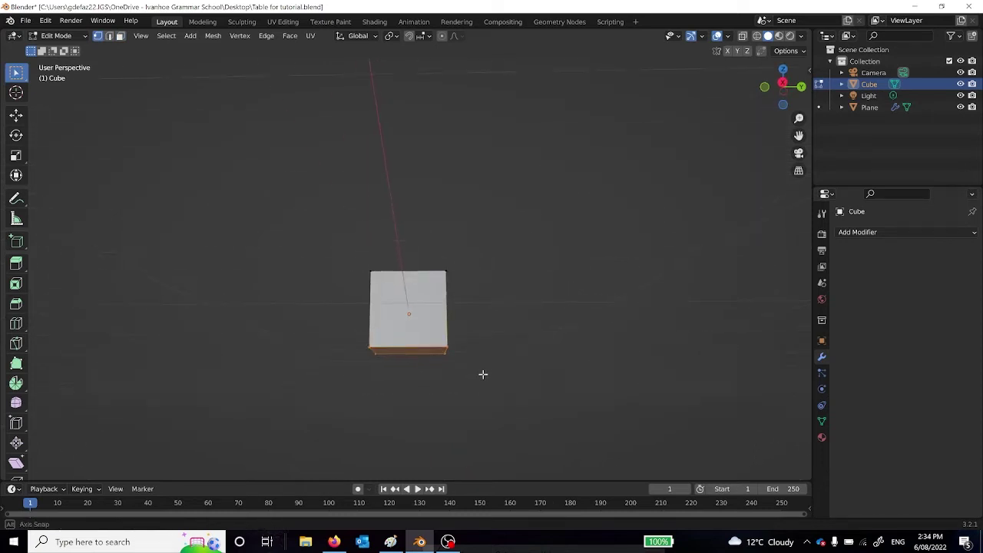
middle_click_drag(483, 374, 486, 388)
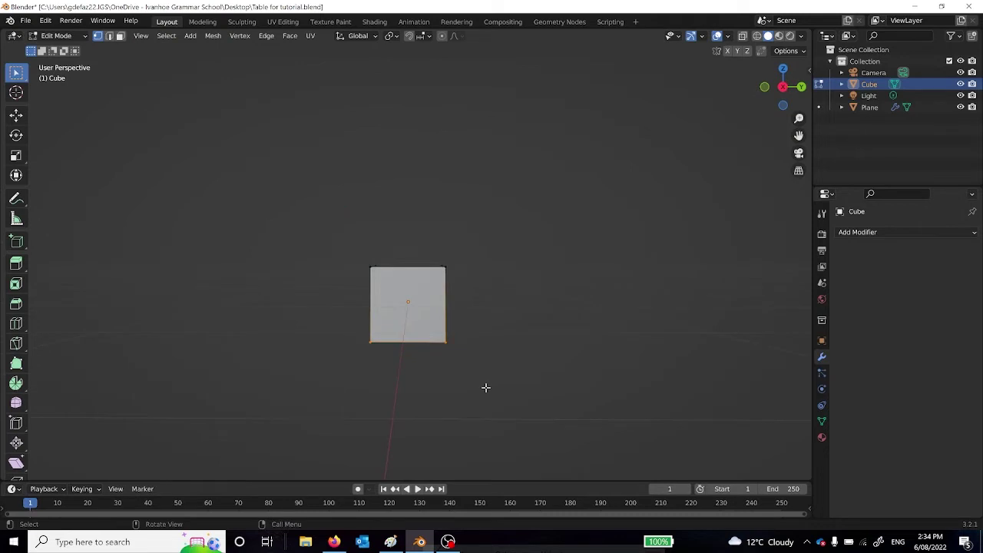
- Move the selected bottom vertices about 0.35 m up along Z to flatten the cube into a thin slab
key("g")
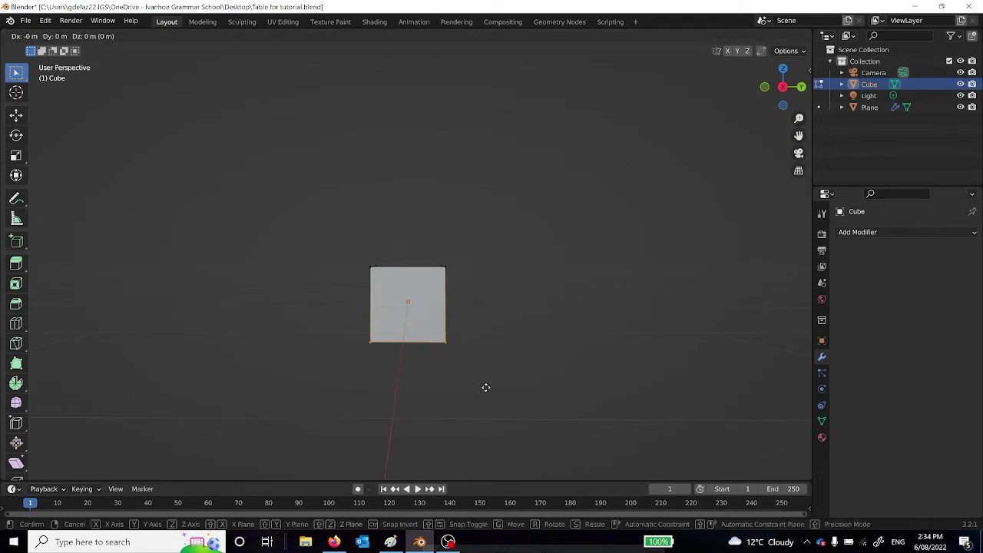
key("z")
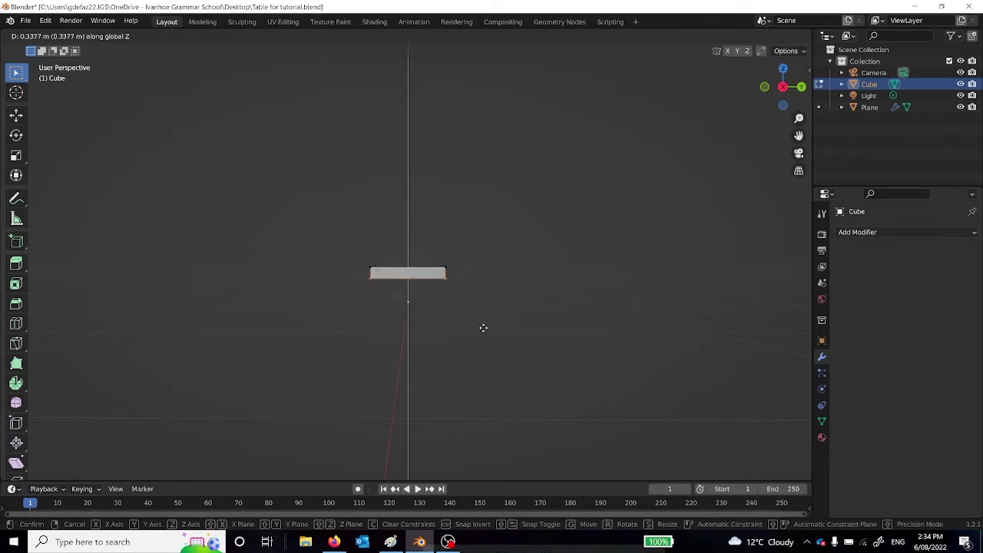
type("0")
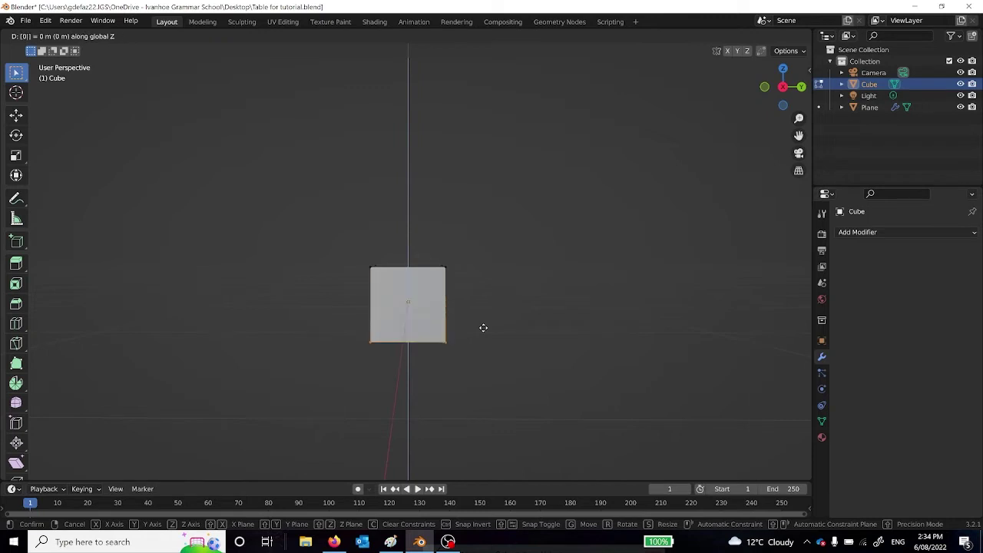
type(".3")
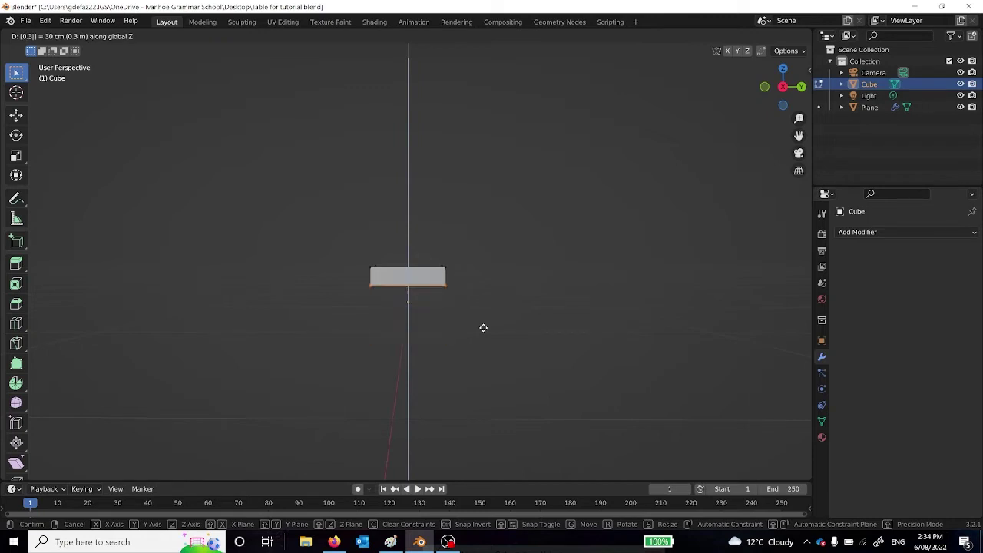
key("BackSpace")
key("BackSpace")
type(".0.")
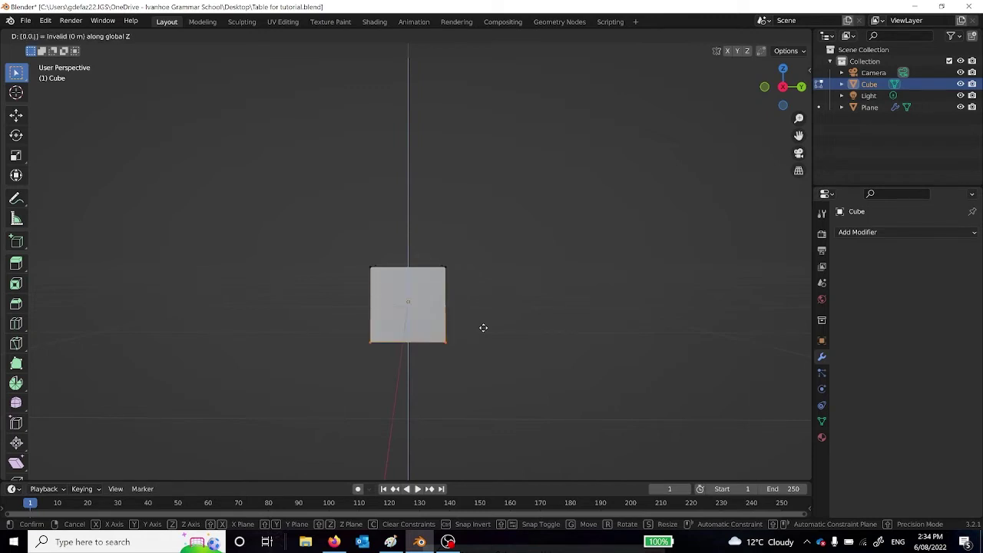
key("BackSpace")
type("4")
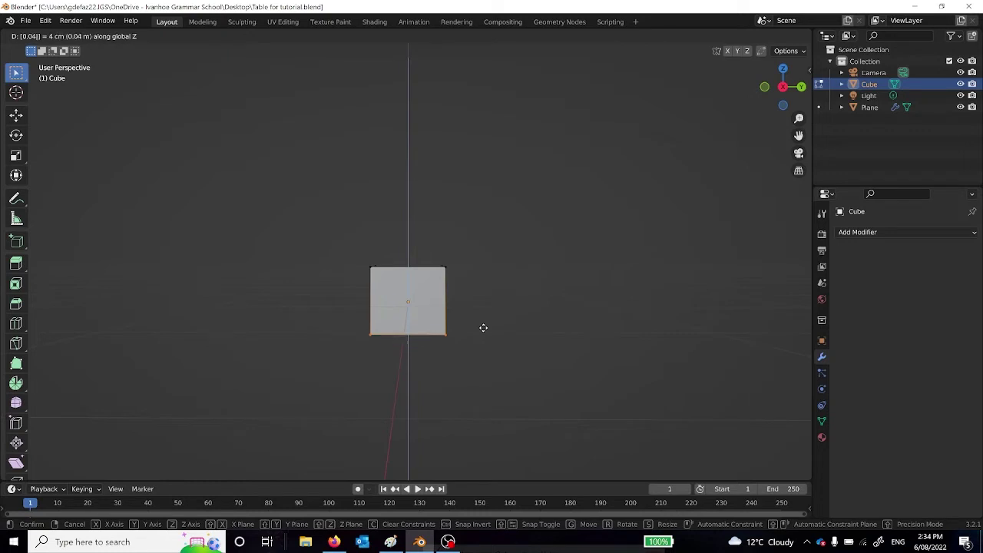
key("BackSpace")
key("BackSpace")
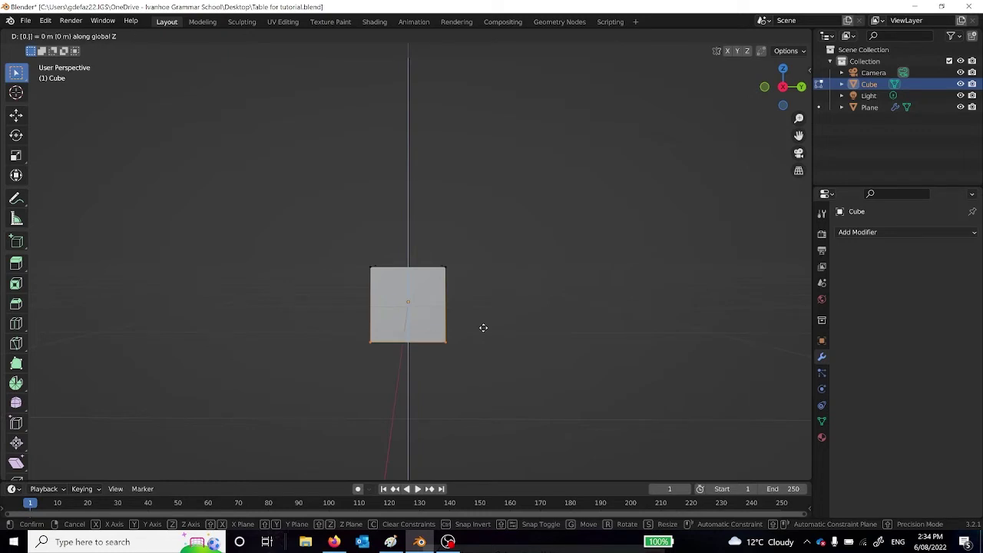
type("4")
key("BackSpace")
key("BackSpace")
type(".")
type("95")
key("Return")
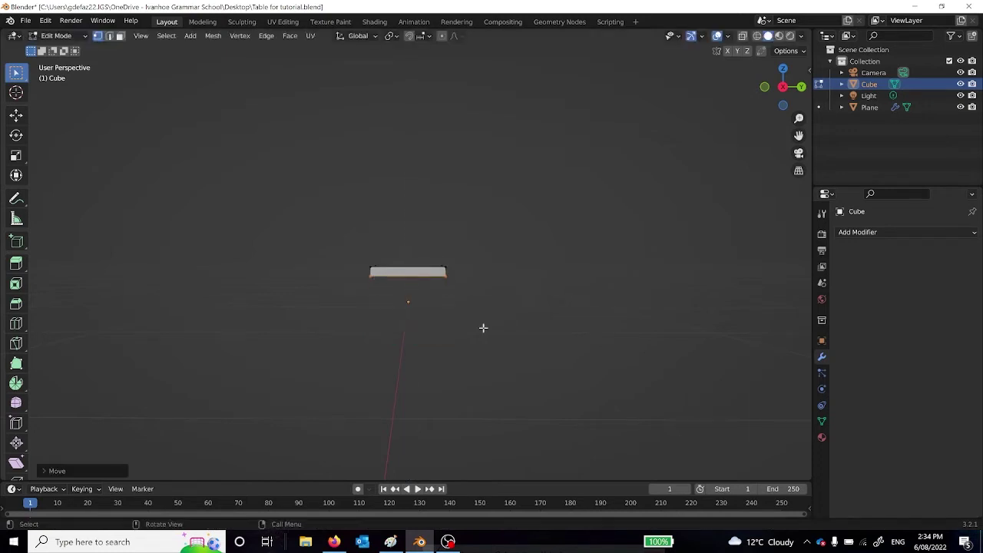
left_click(451, 303)
middle_click_drag(478, 307, 530, 296)
scroll(470, 310, "up", 4)
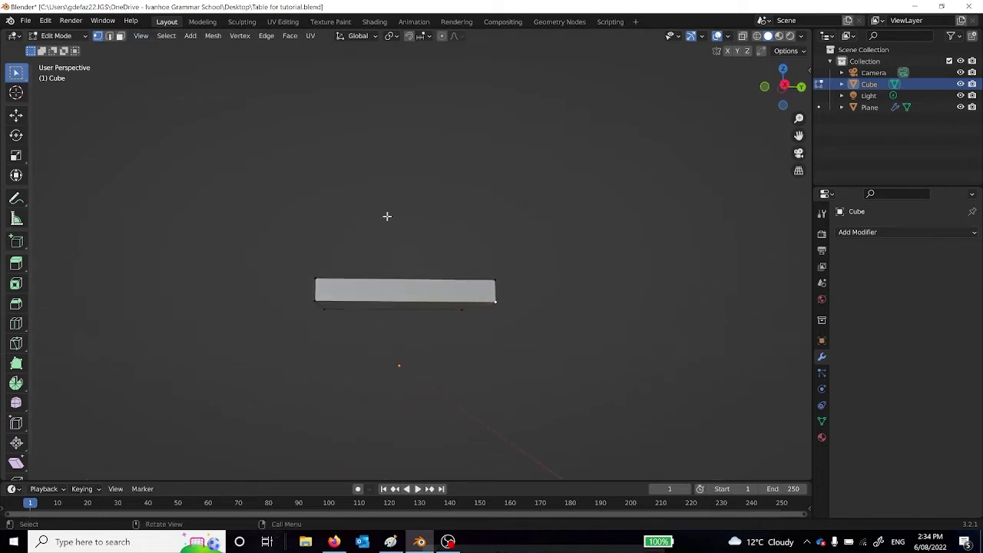
middle_click_drag(386, 215, 362, 230)
middle_click_drag(425, 229, 688, 210)
key("s")
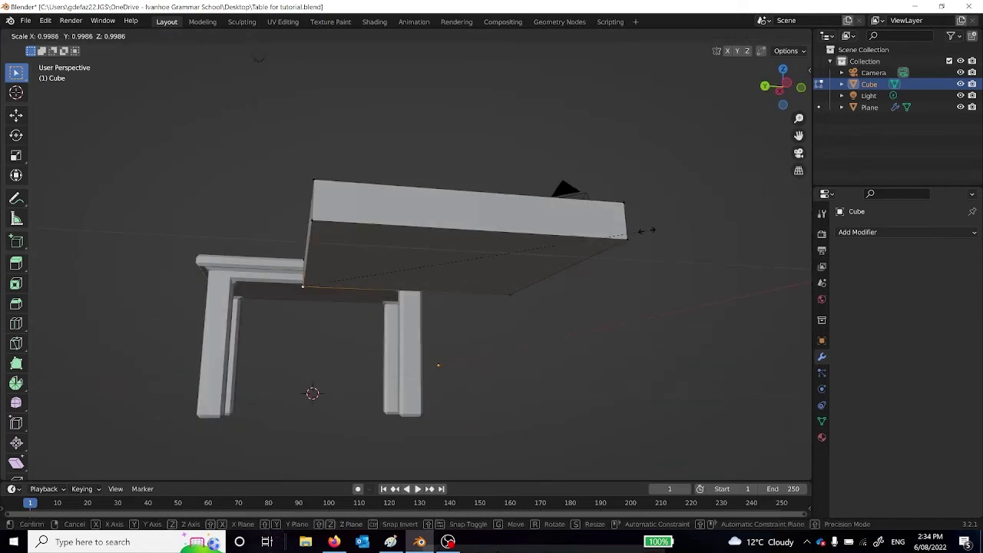
left_click(603, 239)
- Select the whole slab mesh, raise it about 0.21 m along Z, and clear the selection
key("a")
middle_click_drag(608, 241, 366, 272)
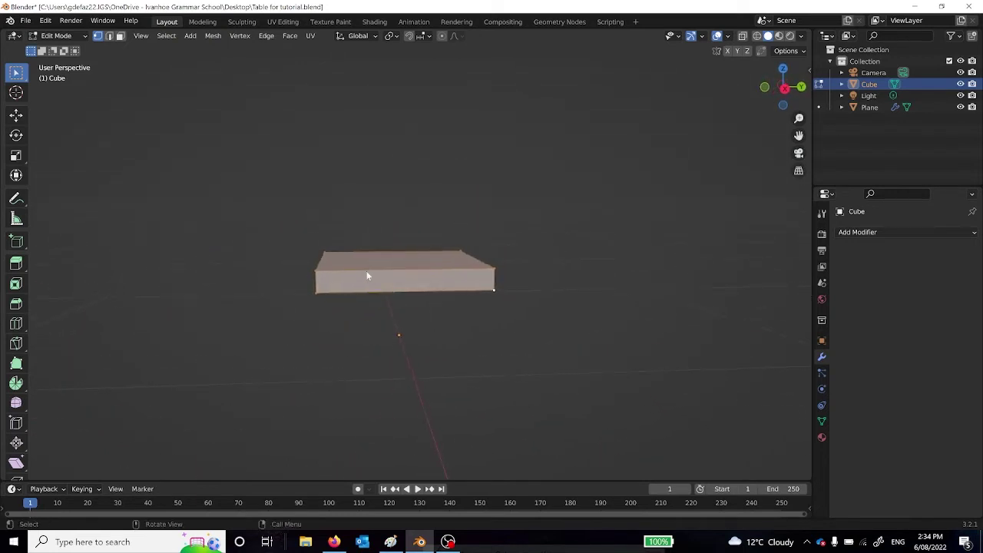
key("z")
key("Escape")
key("g")
key("z")
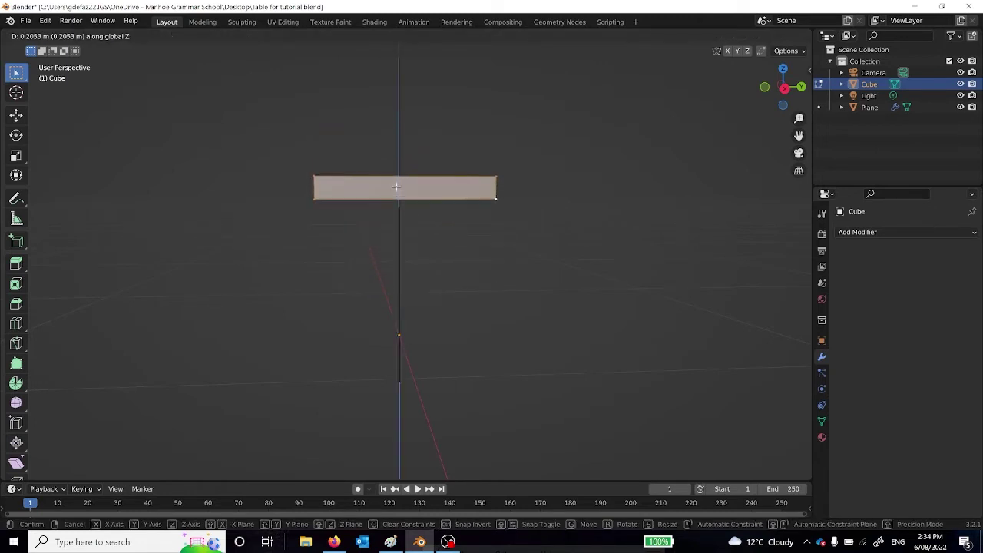
left_click(397, 187)
left_click(553, 223)
- Add seven evenly spaced loop cuts across the slab, dividing its length along X without sliding them
middle_click_drag(594, 223, 477, 276)
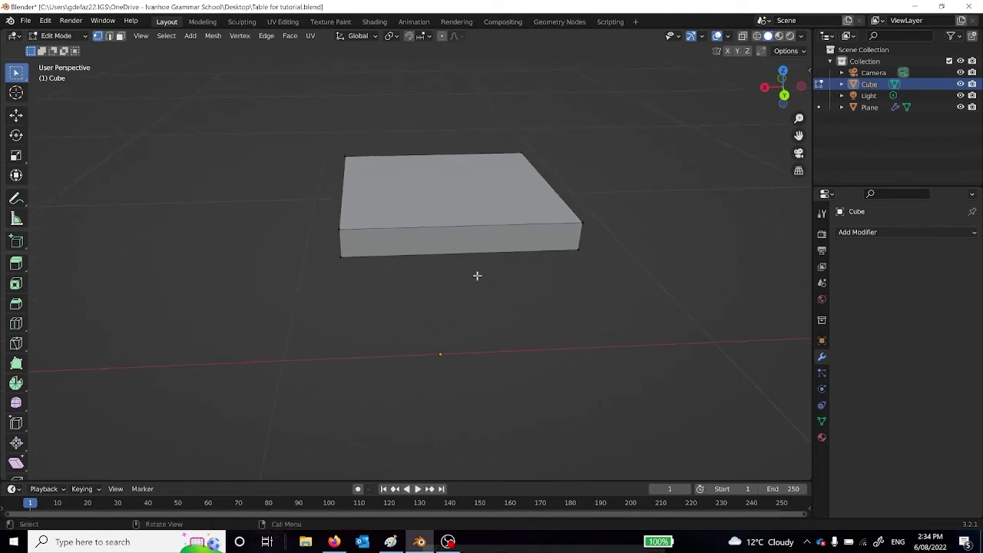
key("ctrl+r")
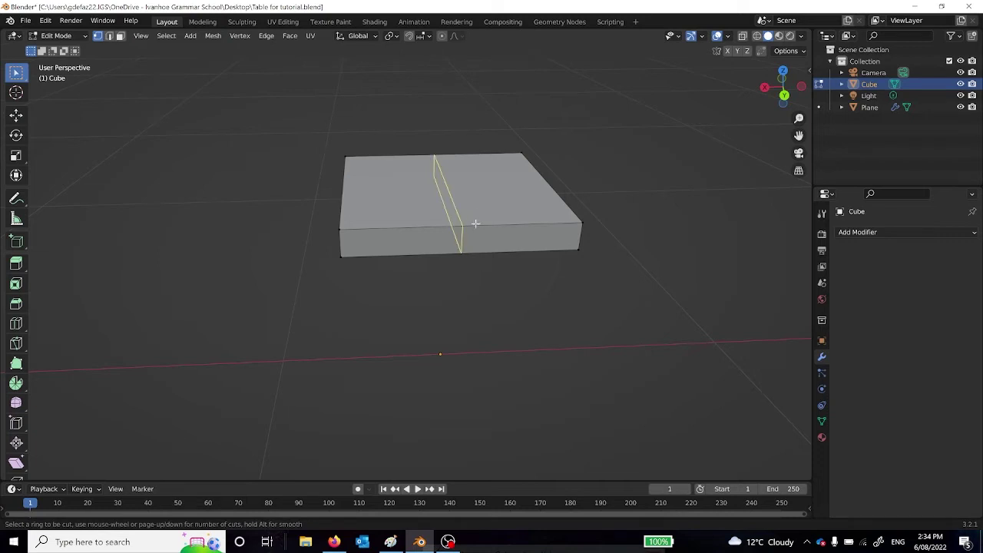
scroll(476, 223, "up", 10)
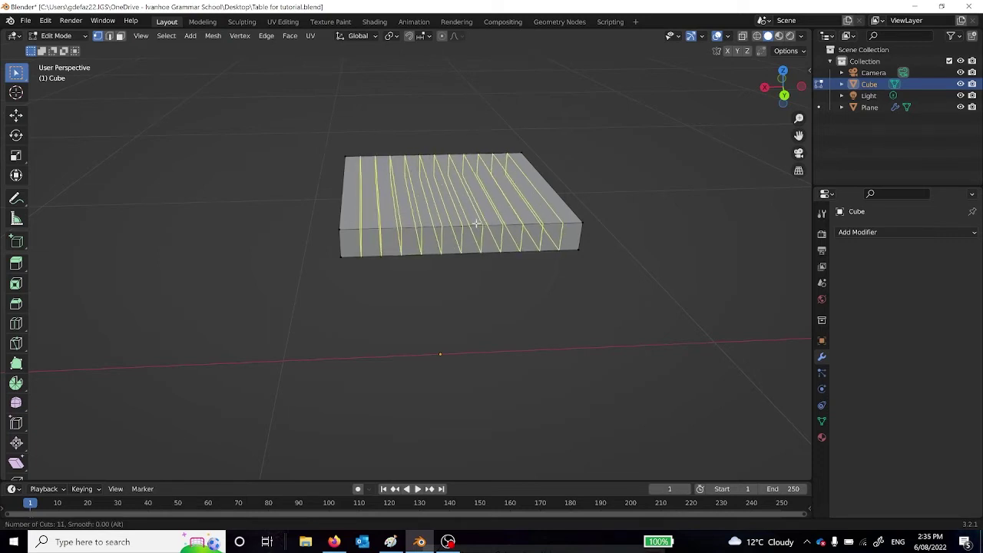
scroll(476, 223, "down", 4)
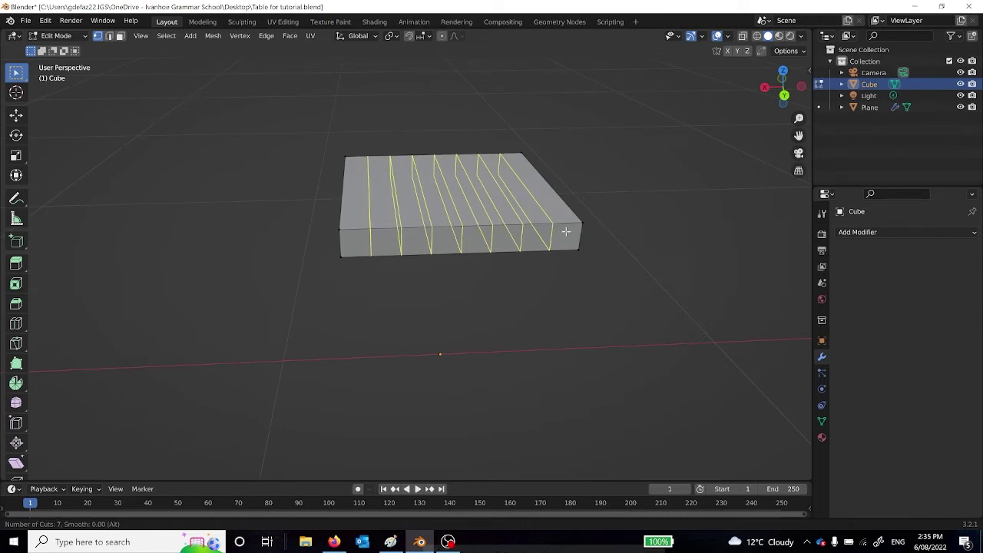
left_click(537, 224)
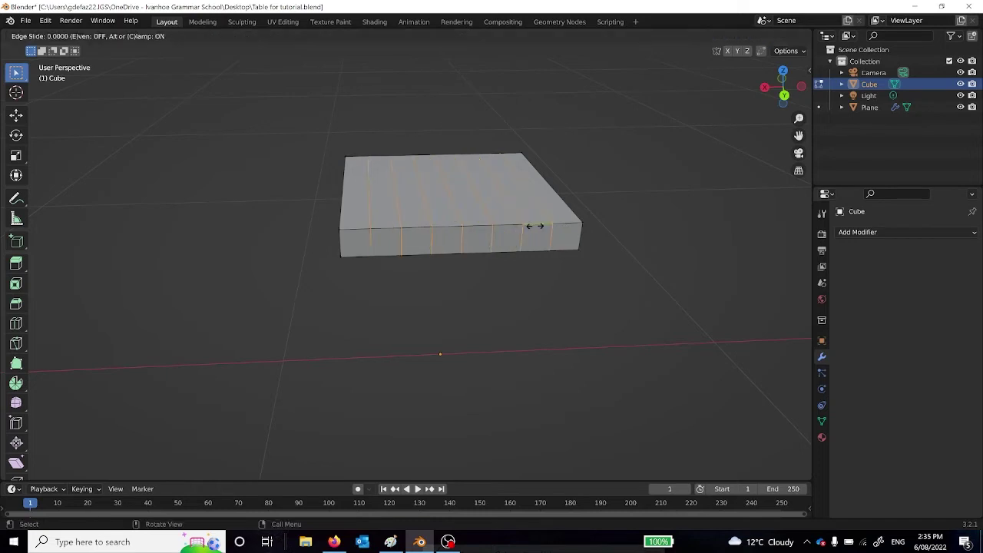
right_click(536, 226)
middle_click_drag(635, 281, 612, 259)
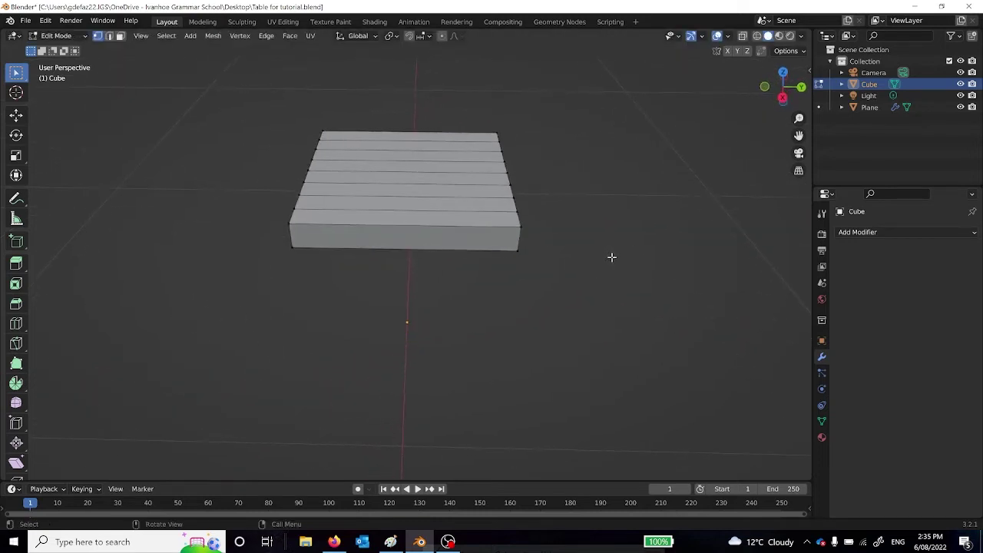
- Add eight evenly spaced loop cuts across the slab, dividing its width along Y without sliding them
key("ctrl+r")
scroll(410, 168, "up", 6)
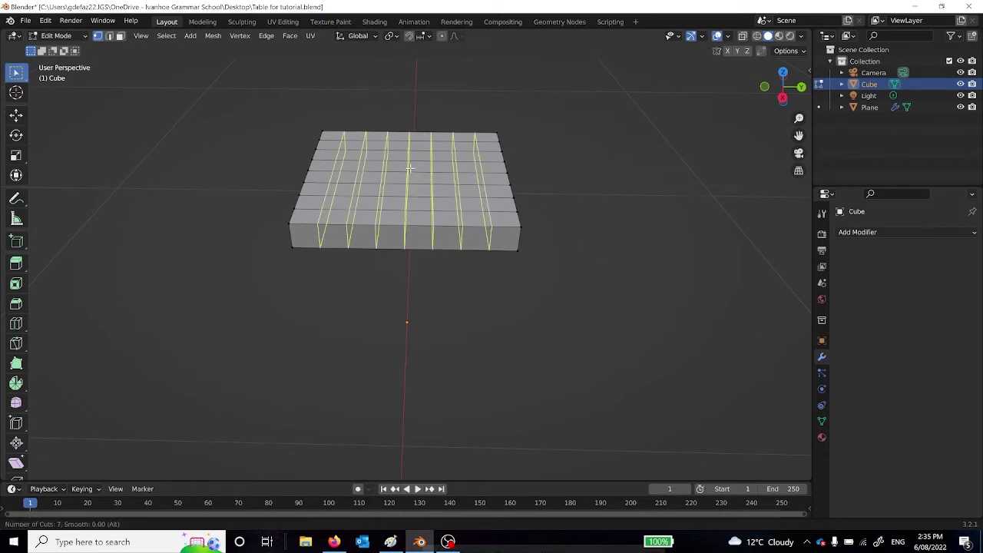
left_click(410, 168)
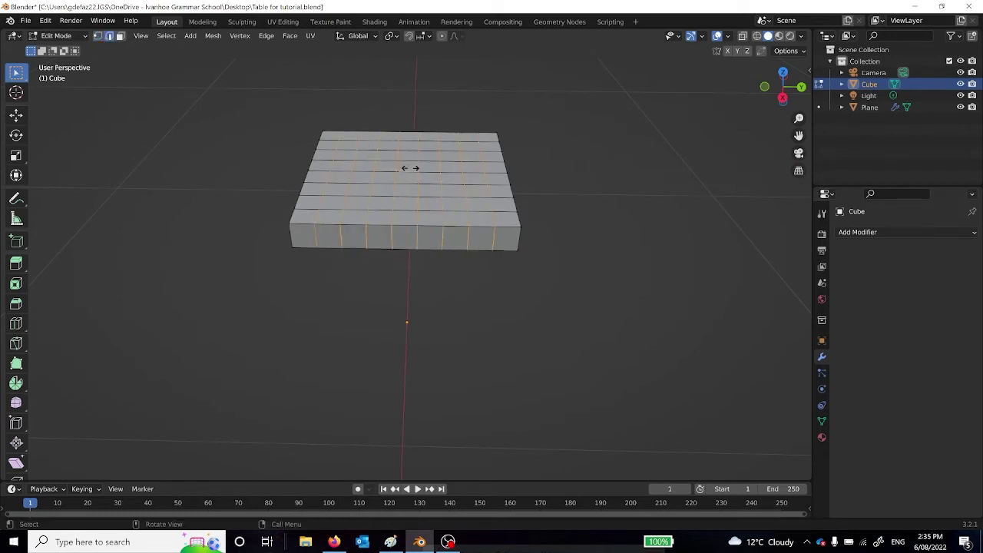
right_click(410, 167)
left_click(590, 183)
middle_click_drag(588, 184, 596, 189)
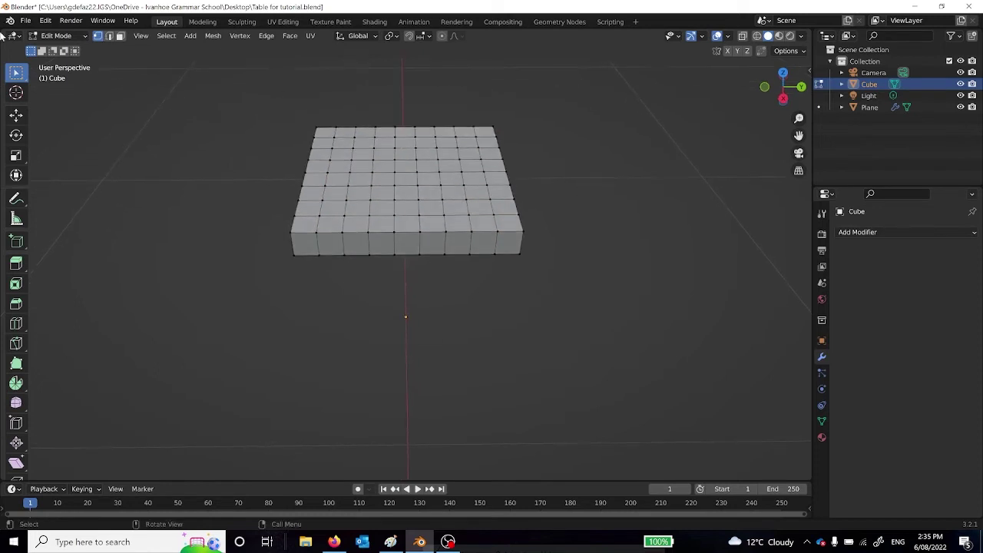
- Select every second top face along the slab's back row in face mode and extrude the five faces 0.4 m upward into backrest slats
left_click(108, 36)
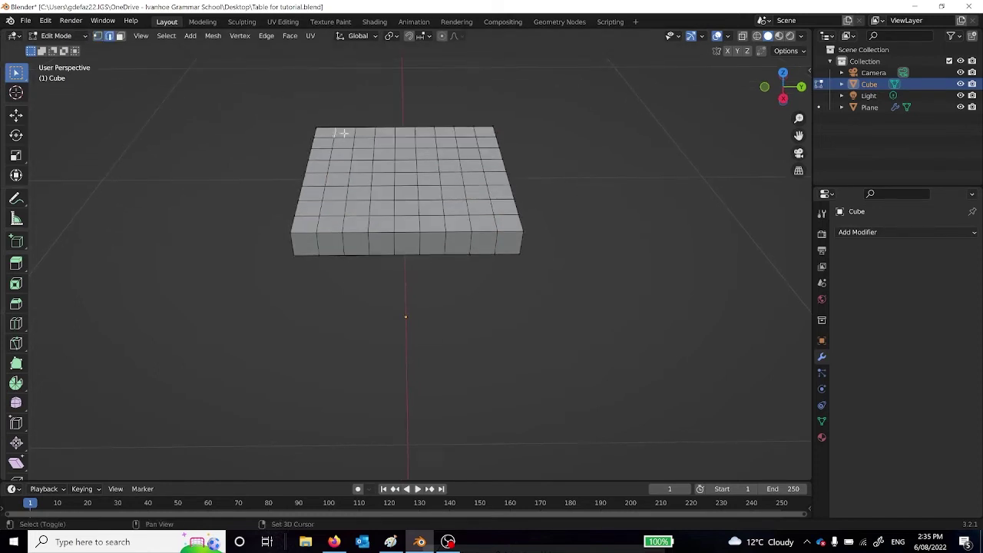
left_click(120, 35)
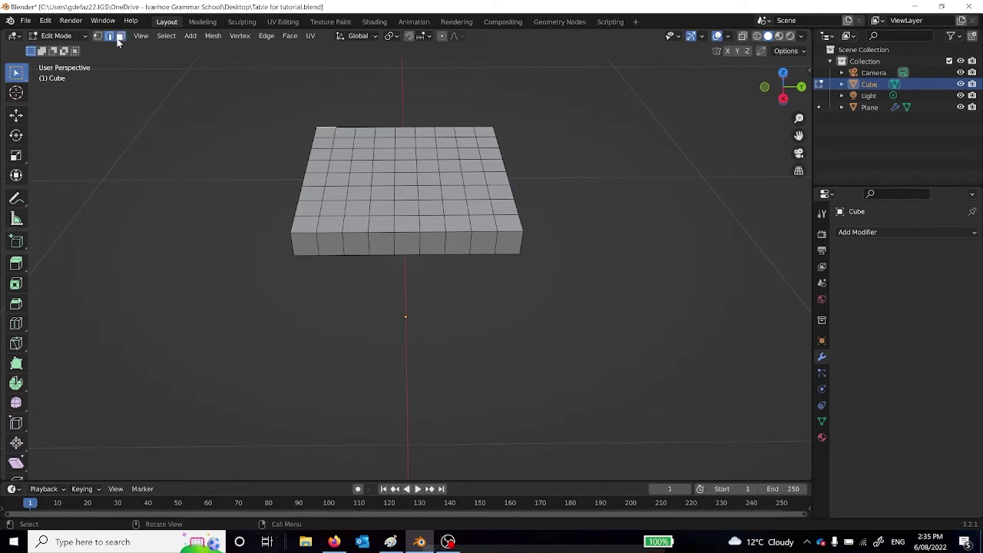
left_click(323, 132)
left_click(360, 132, "shift")
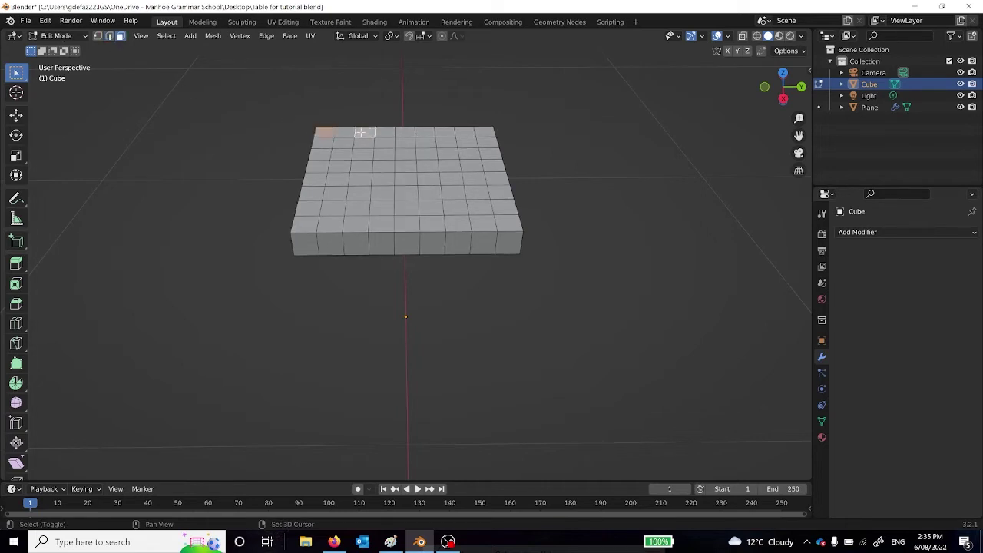
left_click(403, 132, "shift")
left_click(446, 132, "shift")
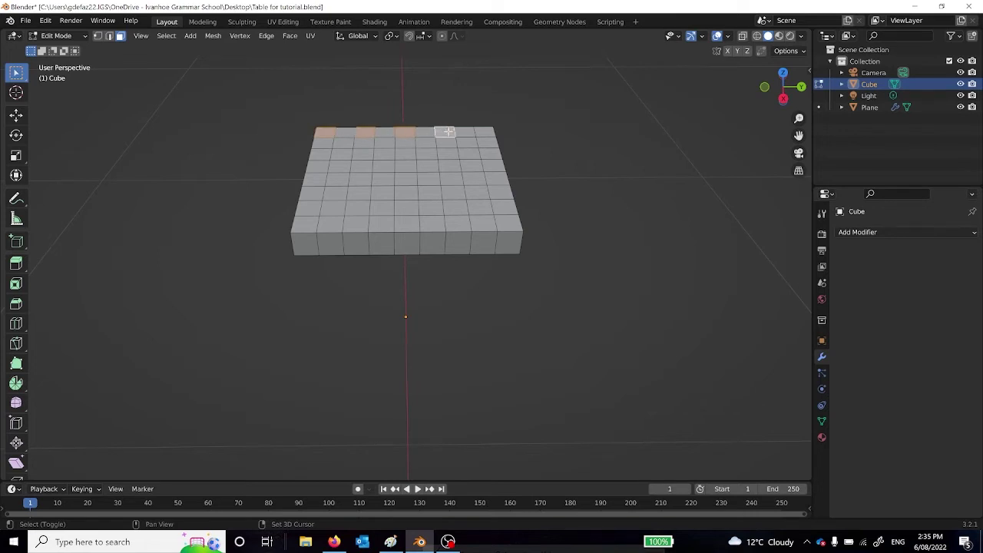
left_click(491, 132, "shift")
middle_click_drag(525, 269, 524, 236)
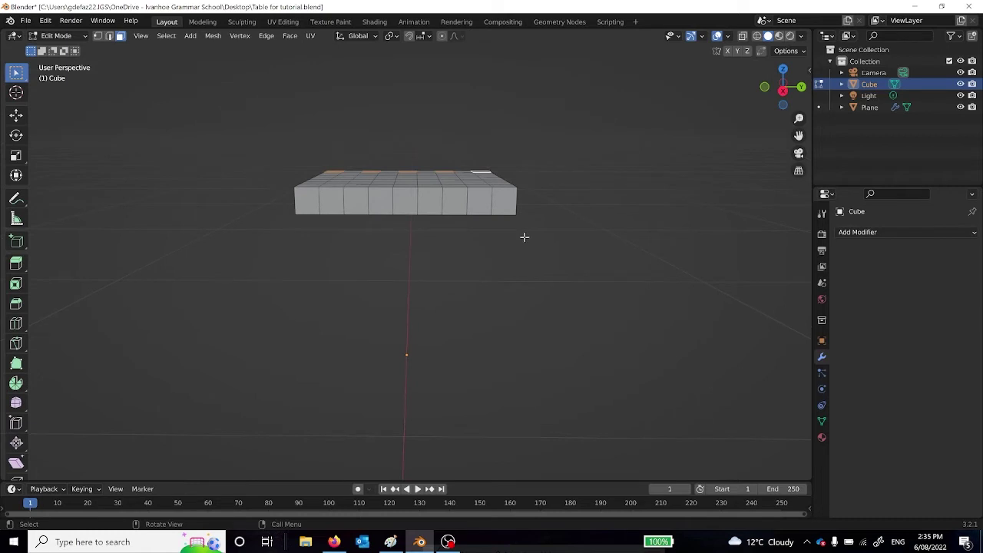
scroll(524, 237, "down", 3)
key("e")
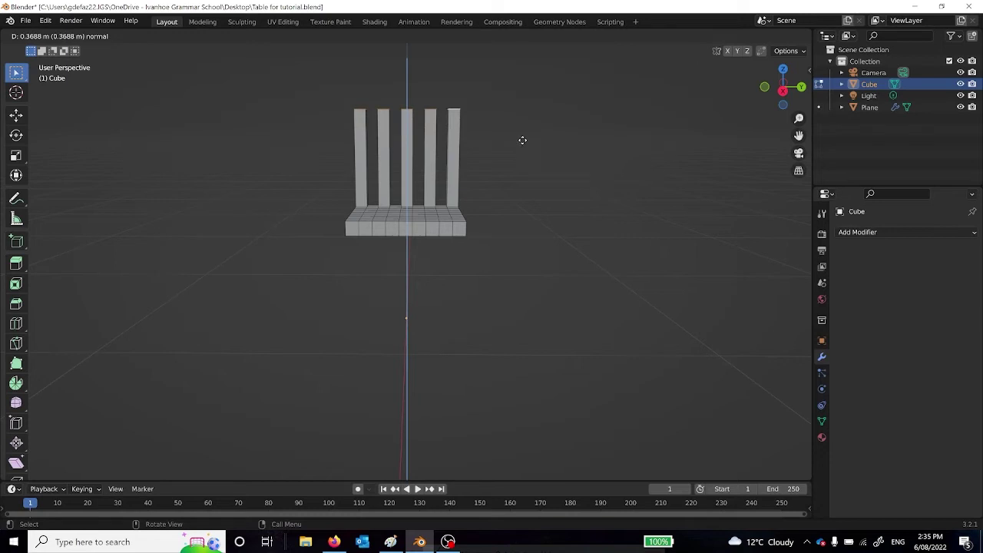
key("0")
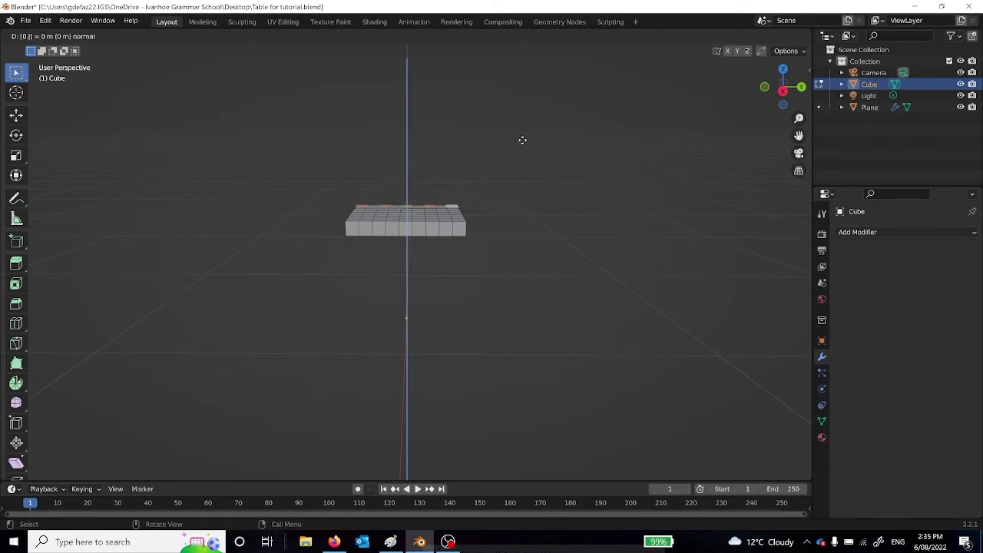
type(".35")
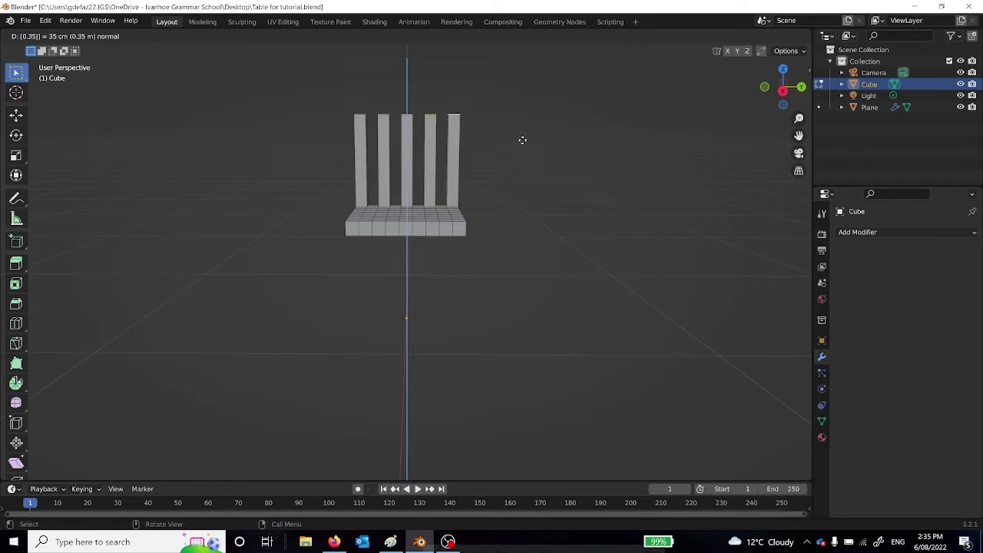
key("BackSpace")
key("BackSpace")
type("4")
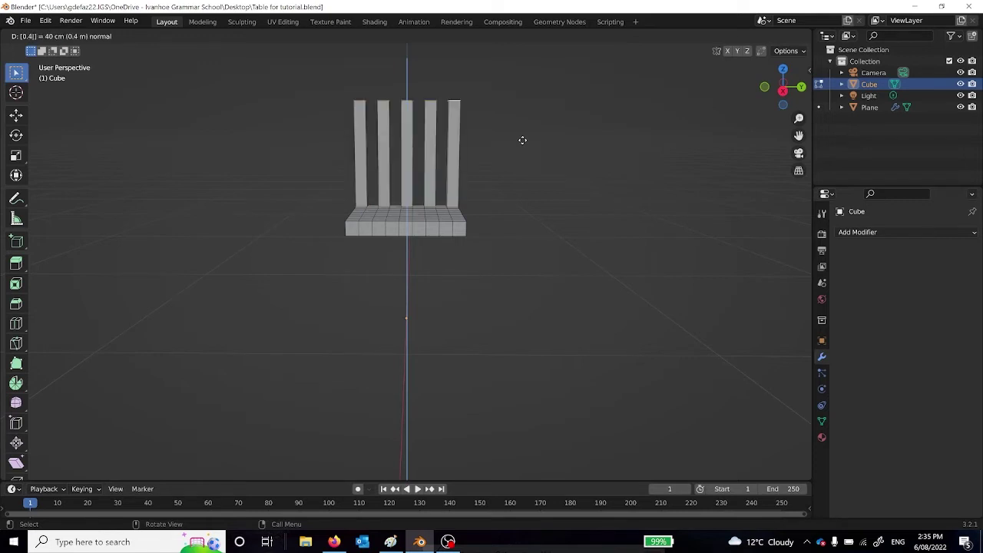
key("Return")
- Turn on snapping and set the snap target to Edge
middle_click_drag(555, 191, 601, 188)
middle_click_drag(338, 140, 389, 131)
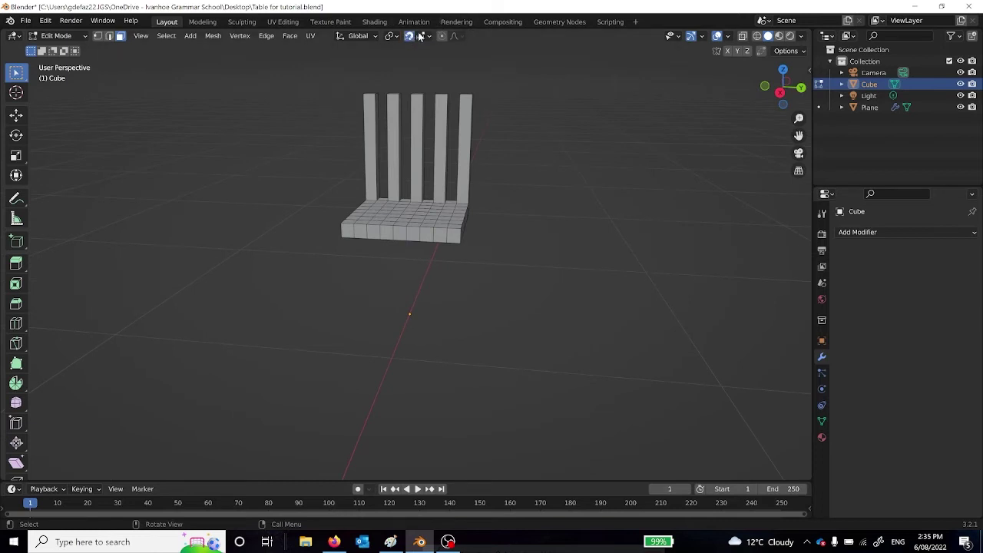
left_click(411, 36)
left_click(426, 37)
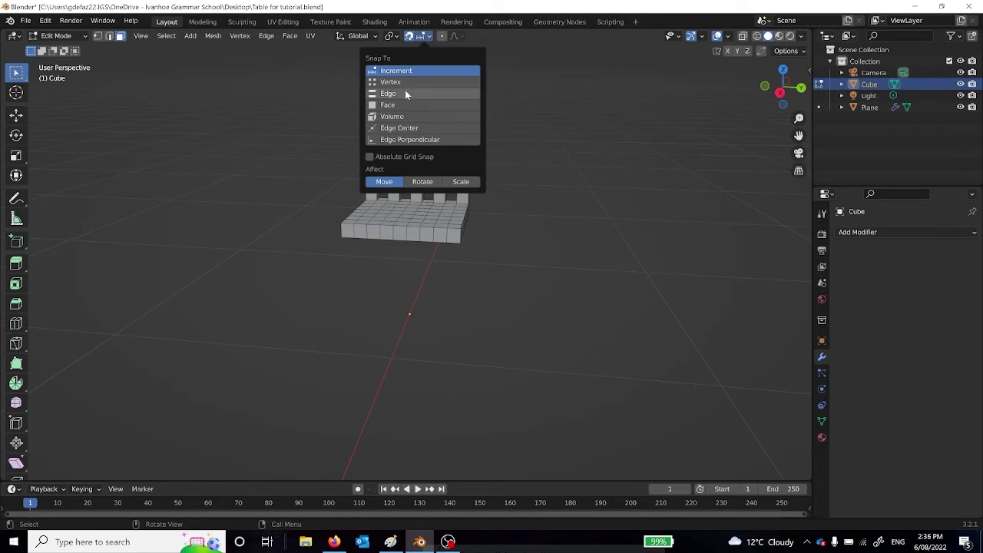
left_click(405, 93)
left_click(424, 38)
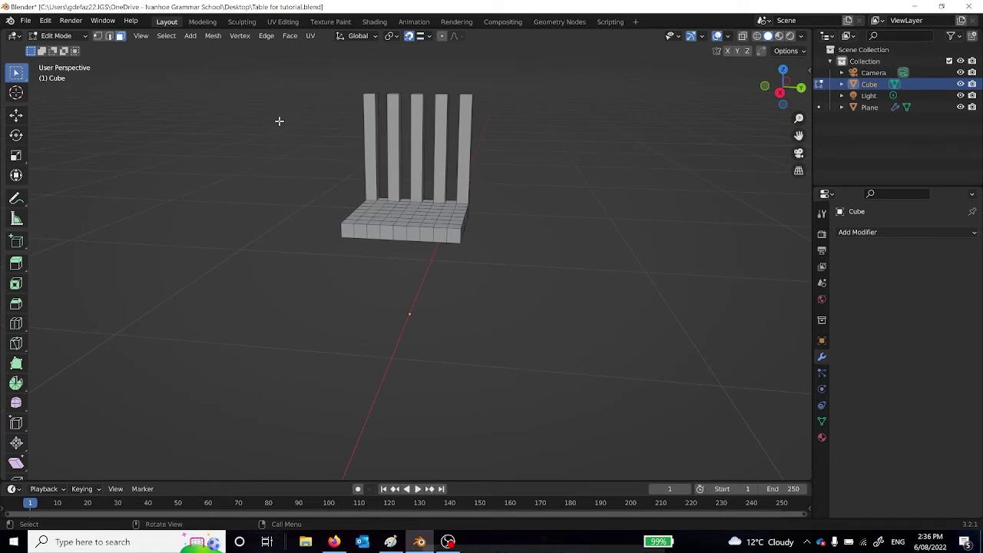
- Try to extrude the first slat's inner top edge across to the second slat using edge snapping
scroll(371, 98, "up", 6)
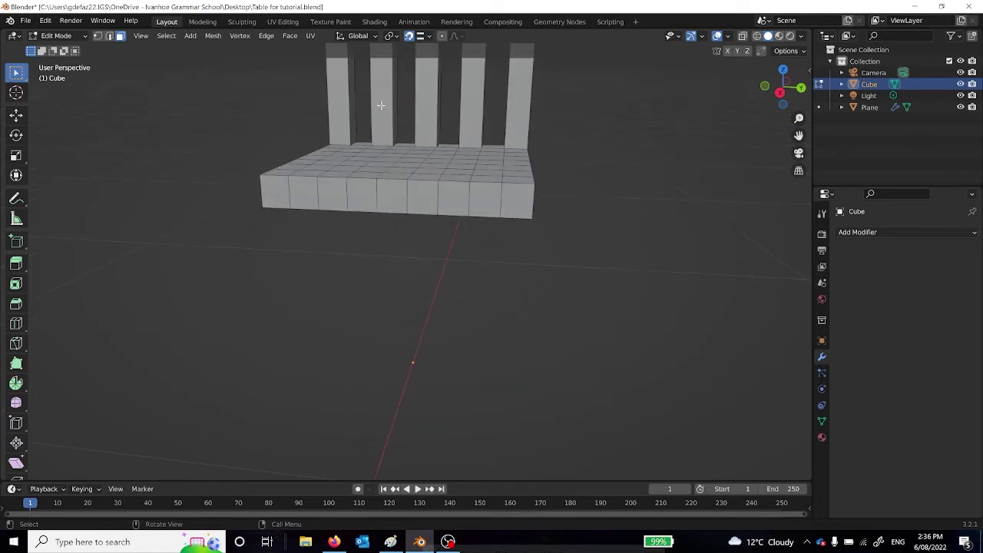
middle_click_drag(328, 423, 331, 421)
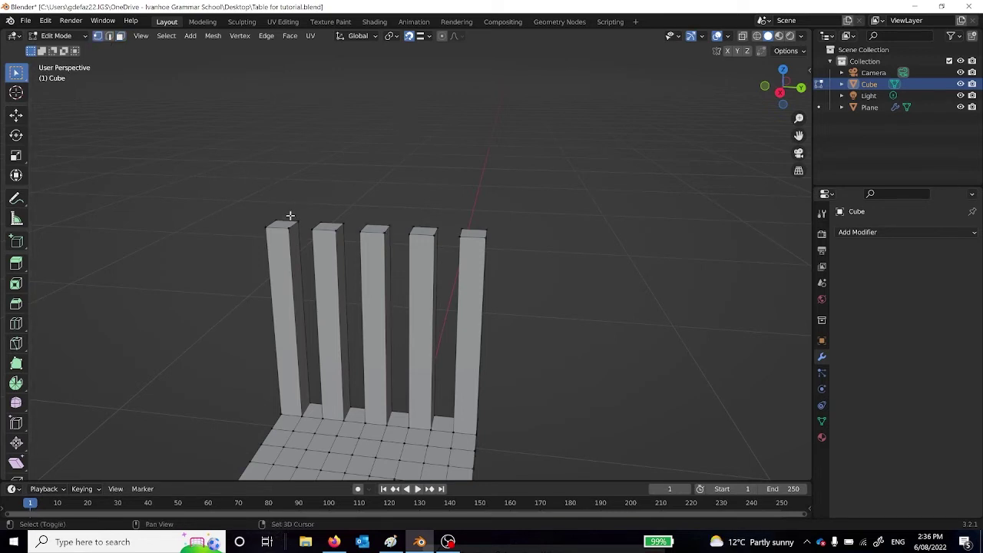
key("b")
left_click_drag(290, 235, 305, 214)
middle_click_drag(288, 229, 325, 235)
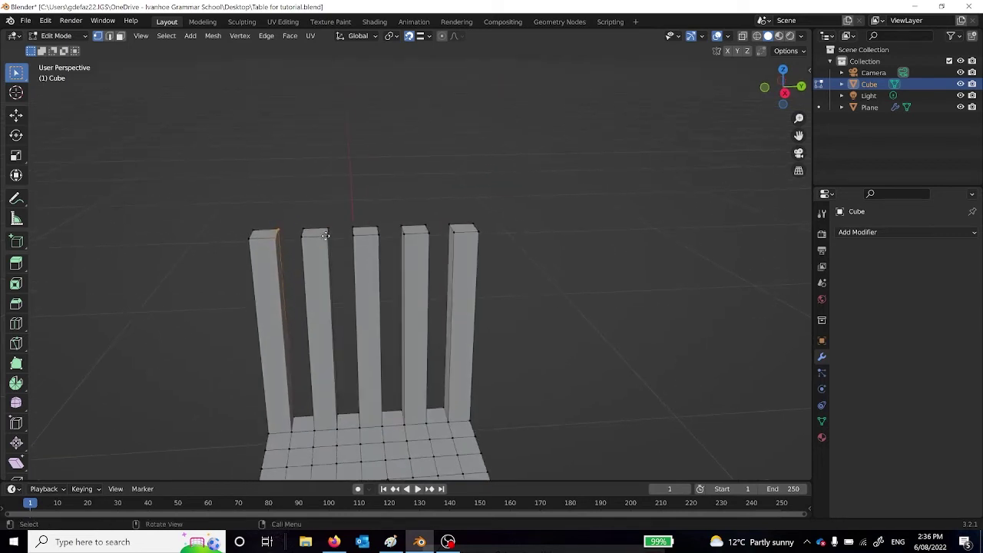
key("e")
left_click(305, 236)
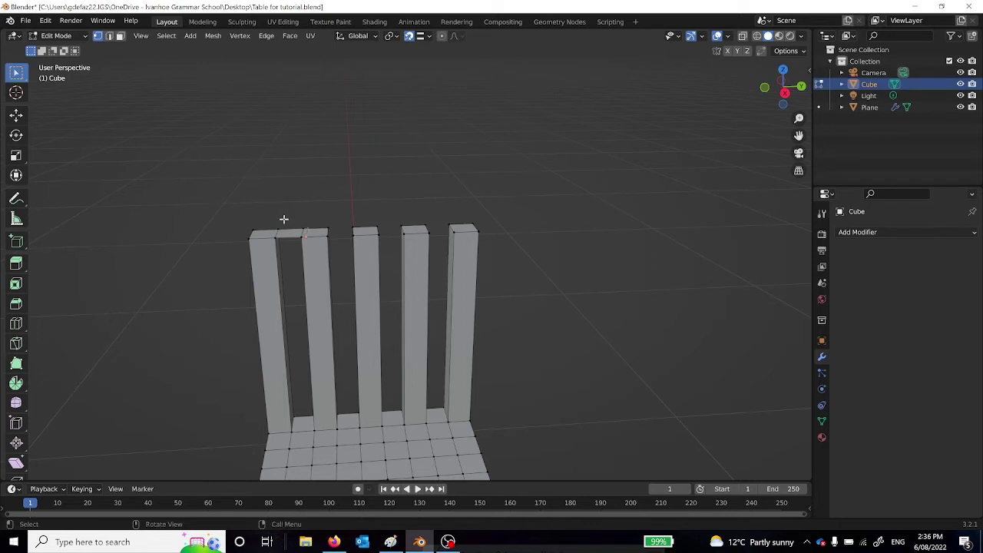
key("ctrl+z")
key("e")
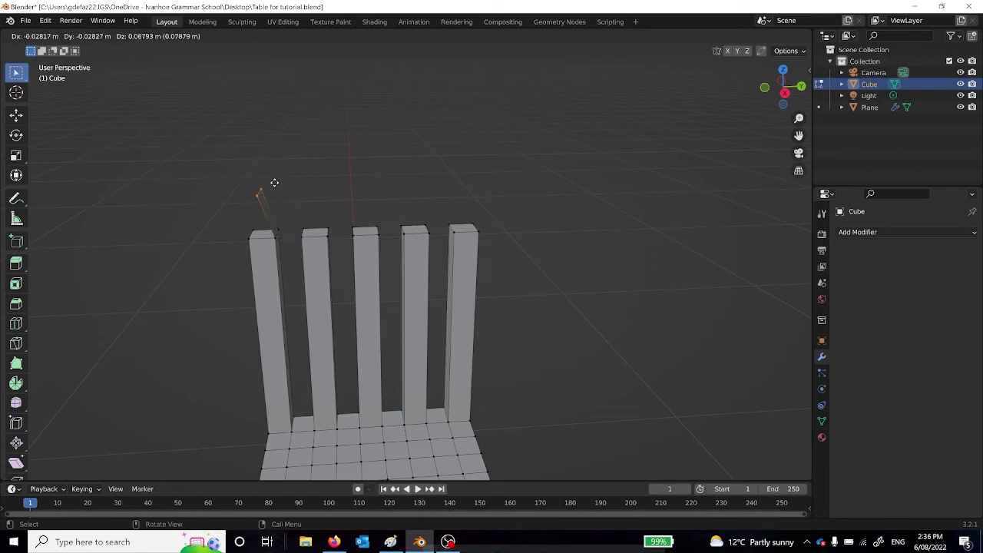
key("Escape")
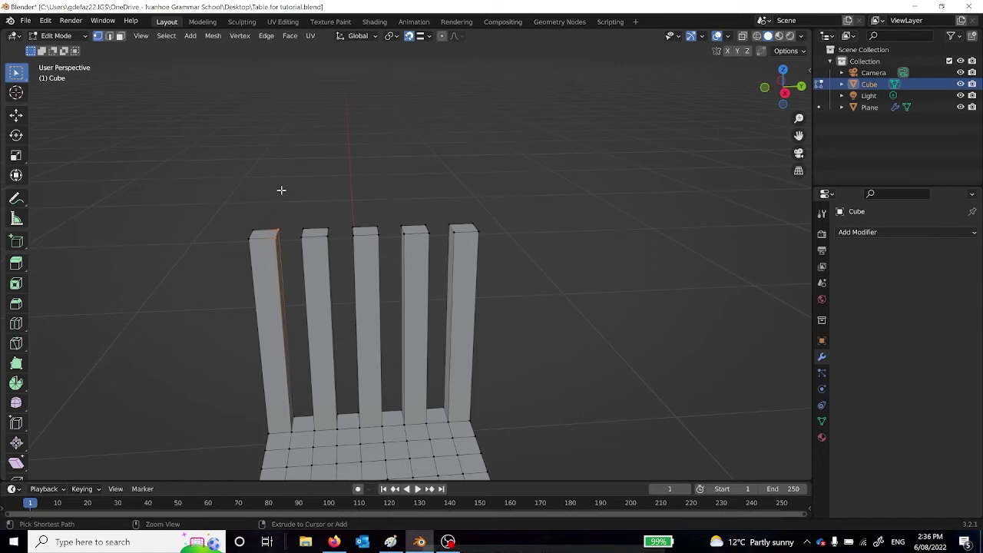
- Set the snap target to Vertex and extrude the first slat's inner top edge onto the second slat's facing top corners
left_click(427, 36)
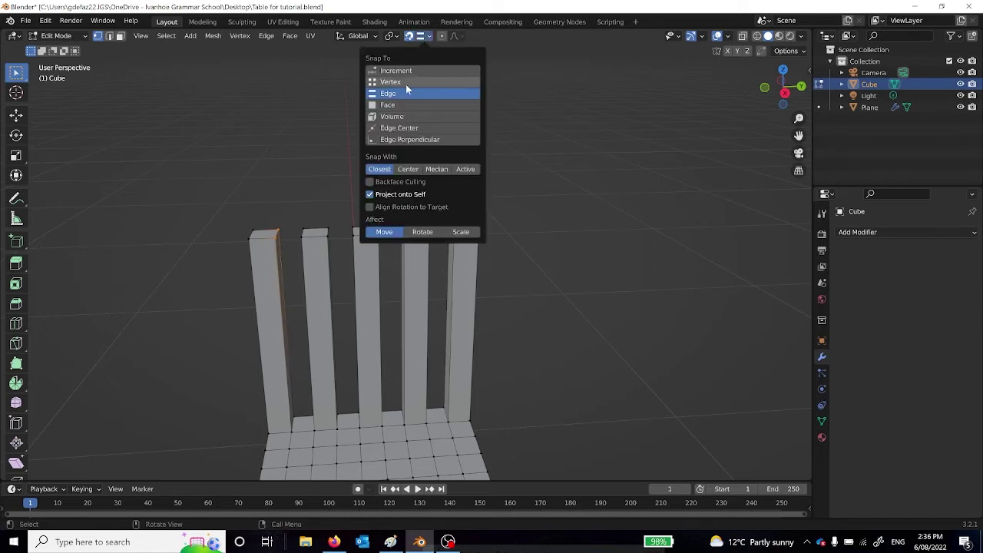
left_click(405, 82)
scroll(277, 173, "up", 3)
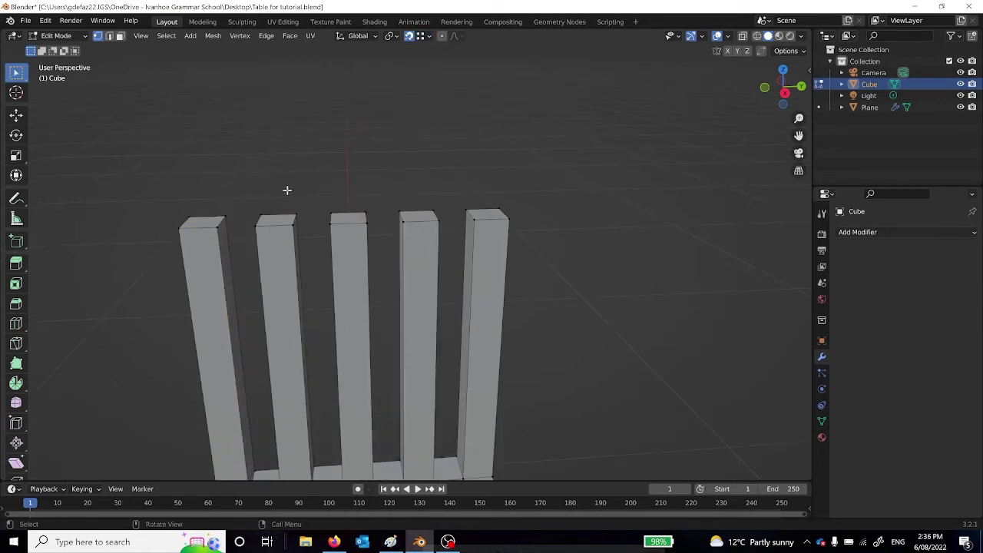
middle_click_drag(266, 186, 460, 199, "shift")
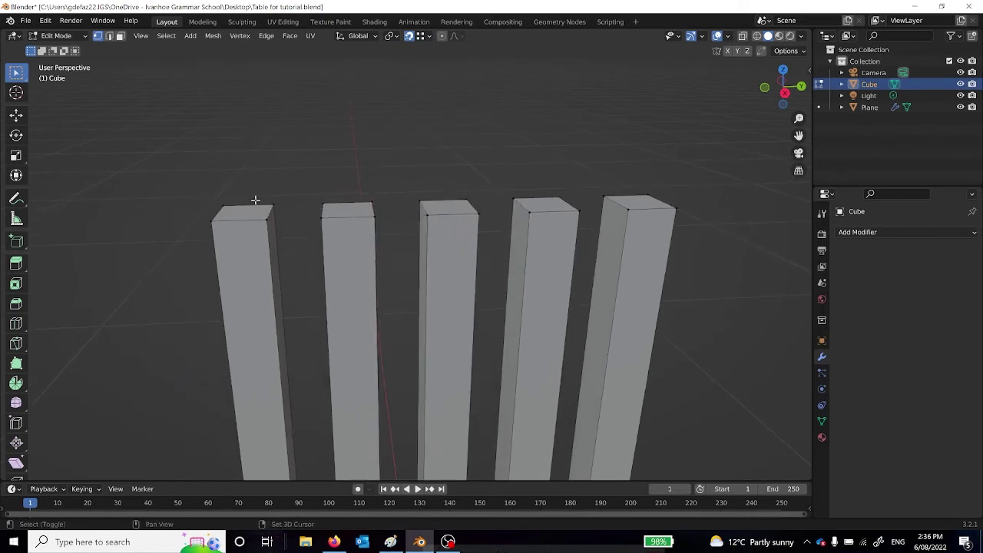
mouse_move(254, 199)
left_mouse_down()
mouse_move(300, 216)
mouse_move(261, 217)
left_mouse_up()
key("g")
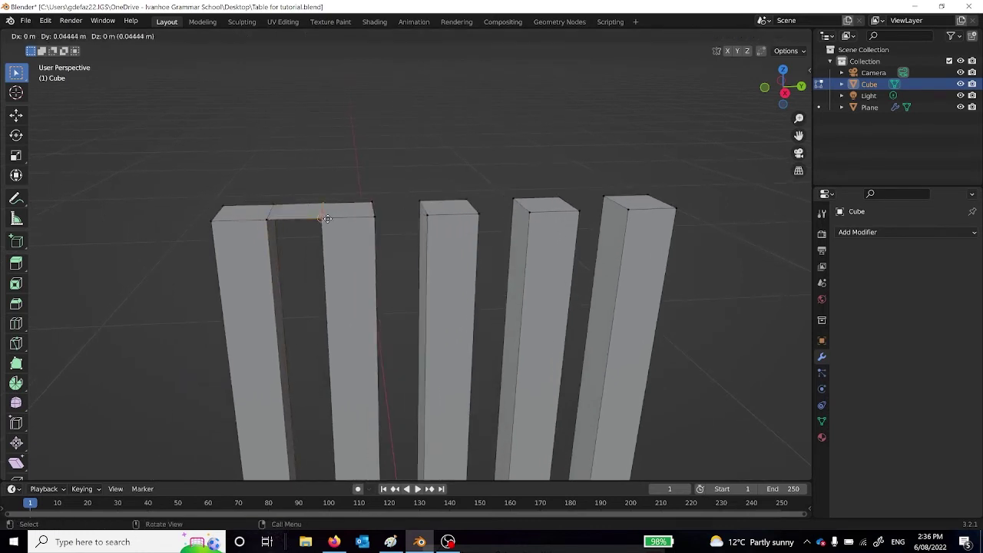
left_click(327, 218)
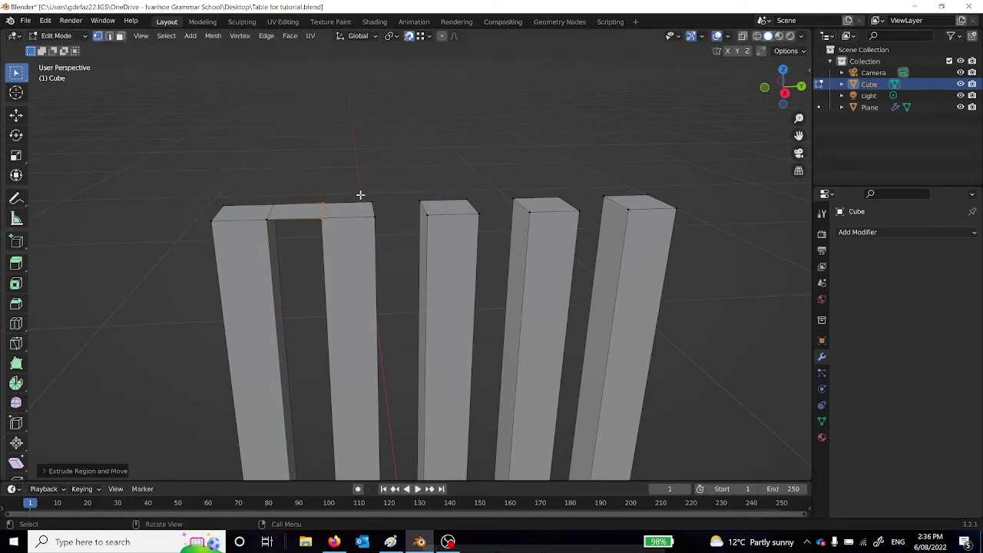
- Bridge the remaining three gaps by extruding the second, third and fourth slats' top edges onto the next slat's corners, and clear the selection
left_click_drag(361, 197, 395, 222)
key("e")
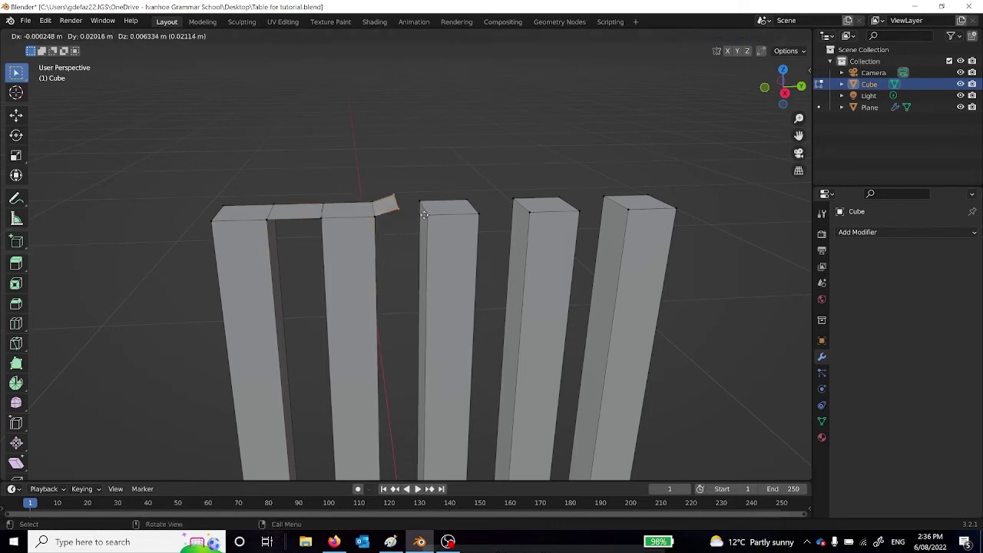
left_click(434, 213)
left_click_drag(456, 194, 492, 226)
key("e")
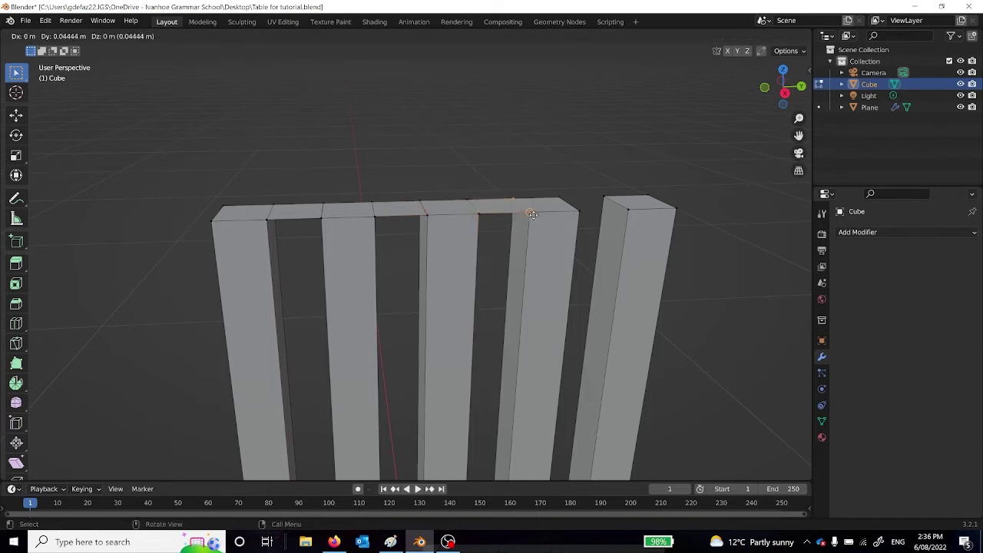
left_click(533, 215)
left_click_drag(559, 190, 597, 219)
key("e")
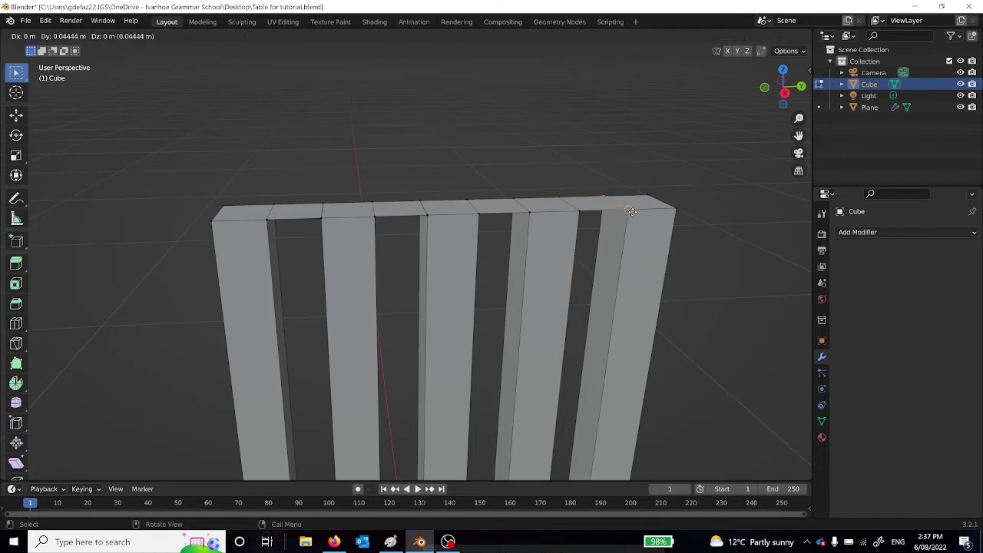
left_click(632, 211)
left_click(690, 169)
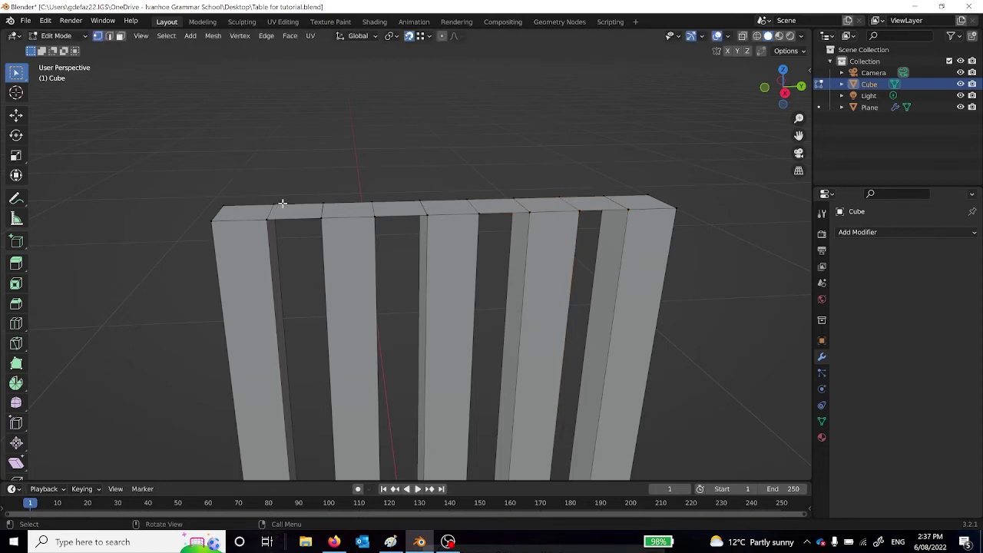
- Select all nine faces along the top of the backrest in face mode and extrude them about 0.05 m upward into a top rail
key("3")
left_click(254, 212, "shift")
left_click(296, 213, "shift")
left_click(347, 210, "shift")
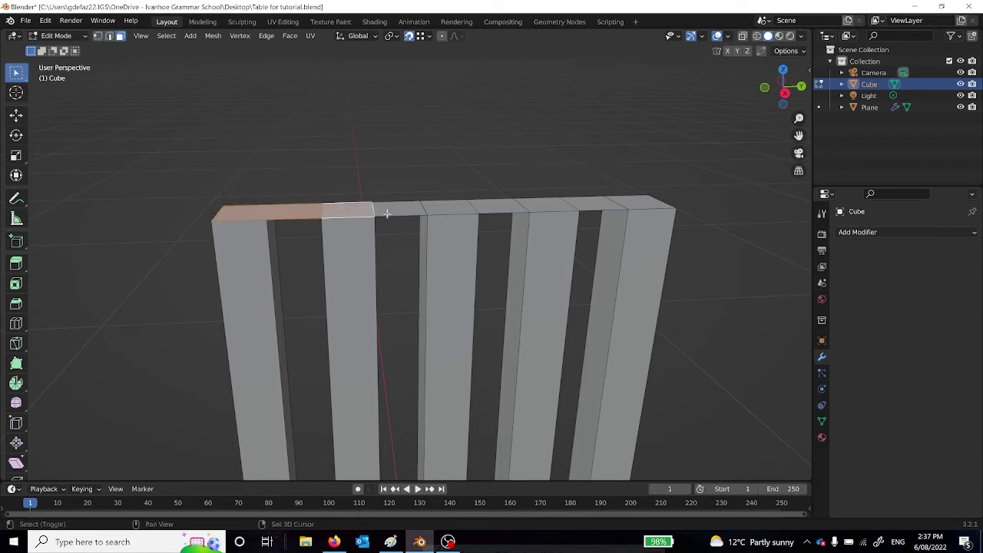
left_click(411, 215, "shift")
left_click(465, 210, "shift")
left_click(507, 208, "shift")
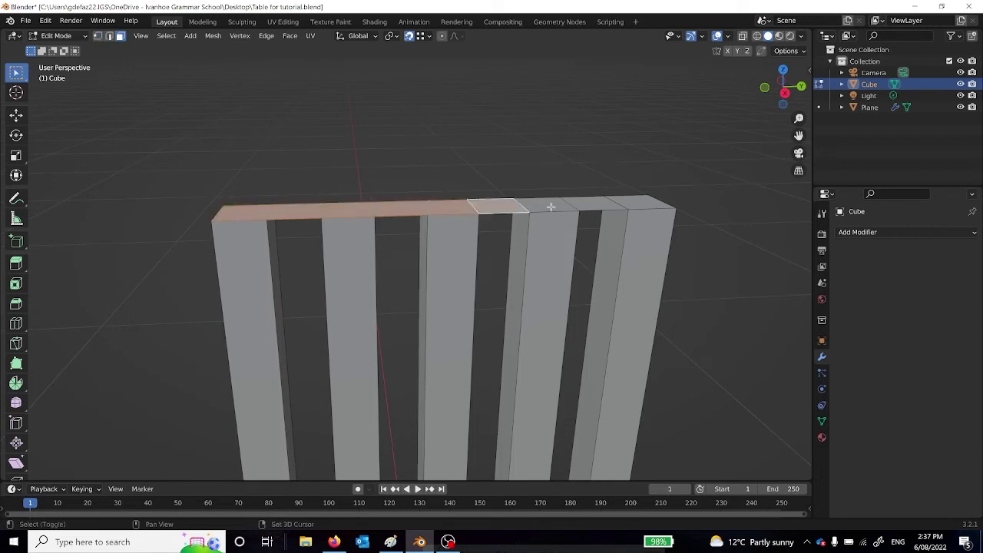
left_click(565, 207, "shift")
left_click(603, 206, "shift")
left_click(652, 201, "shift")
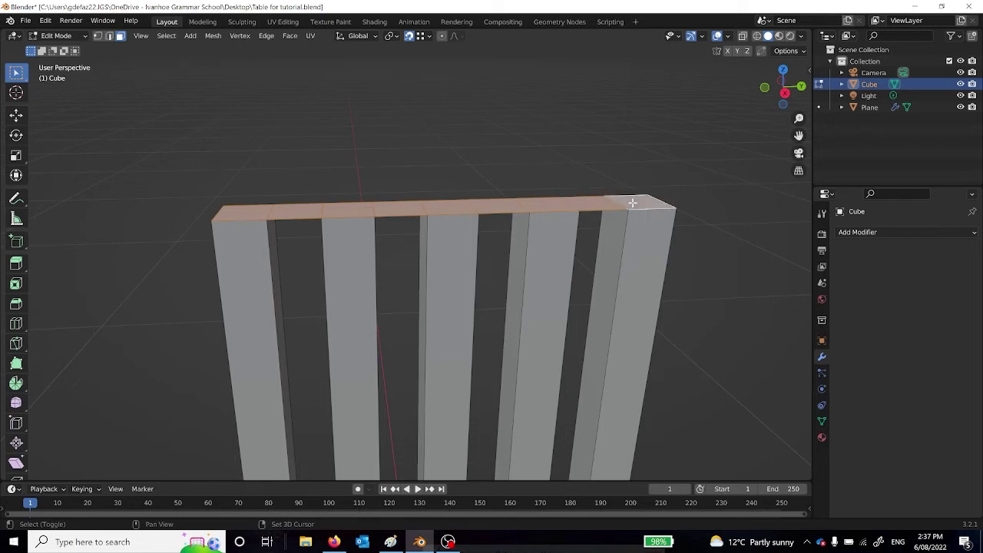
key("e")
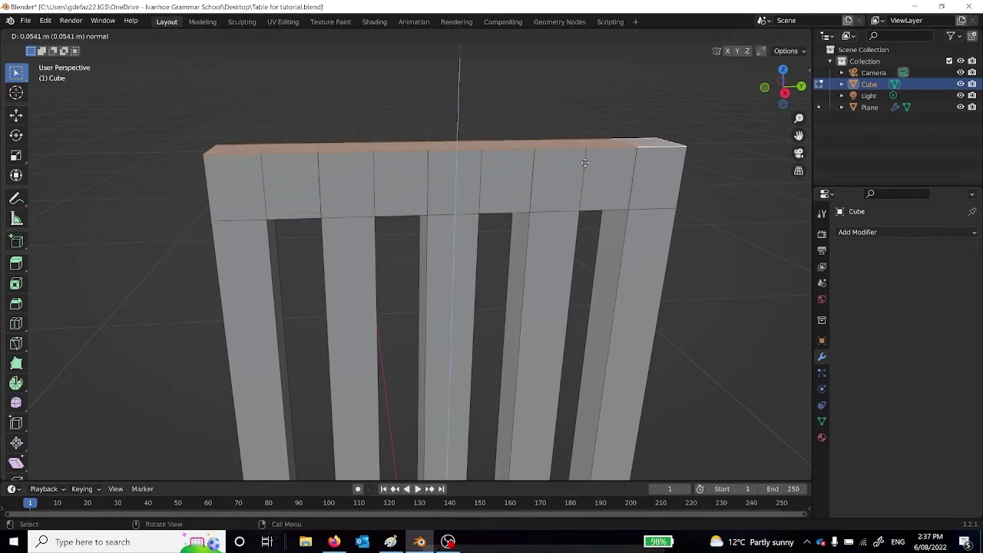
left_click(586, 167)
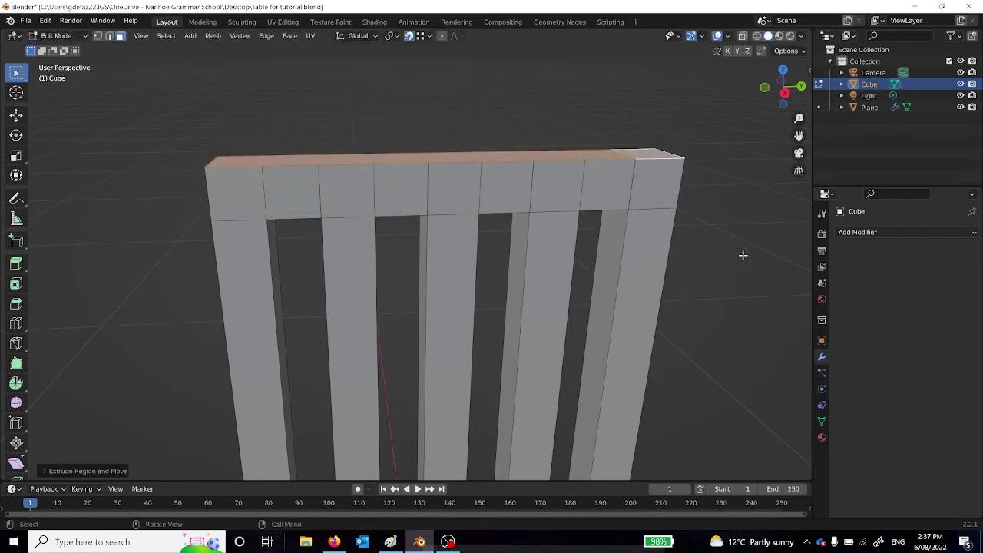
- Clear the top-rail selection and switch to vertex selection mode for editing the seat's underside
left_click(743, 255)
middle_click_drag(610, 253, 134, 264)
scroll(529, 237, "down", 10)
scroll(133, 264, "up", 4)
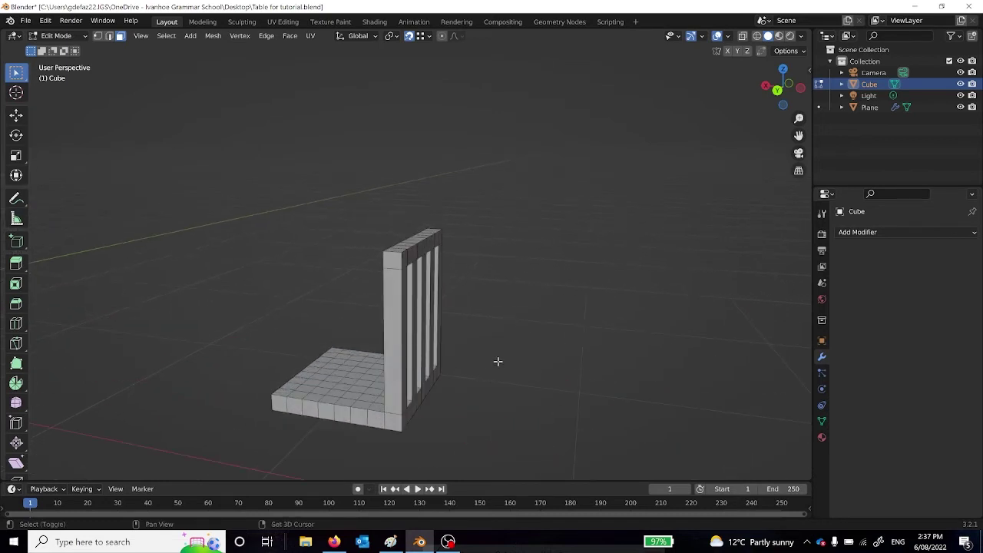
middle_click_drag(498, 362, 588, 215, "shift")
scroll(512, 335, "up", 4)
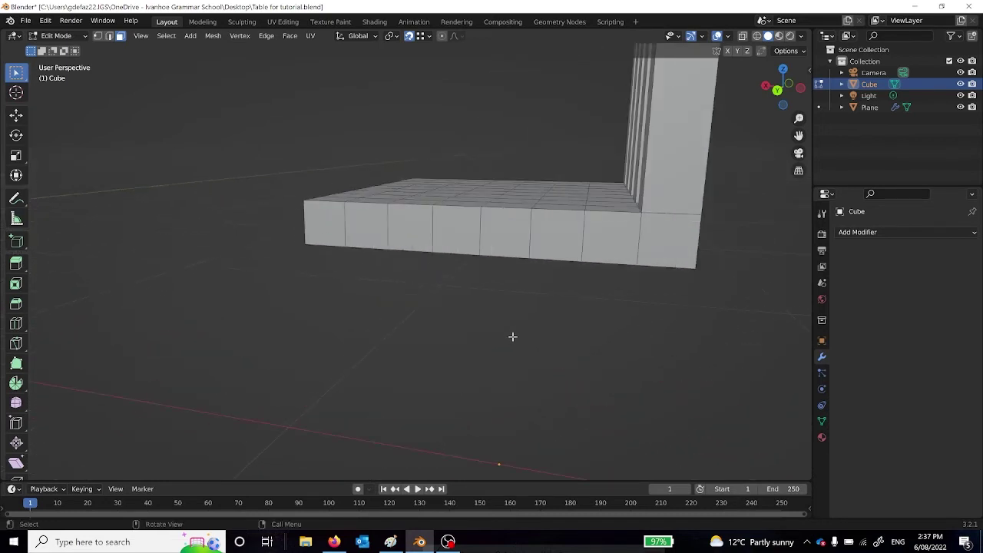
middle_click_drag(529, 319, 549, 254)
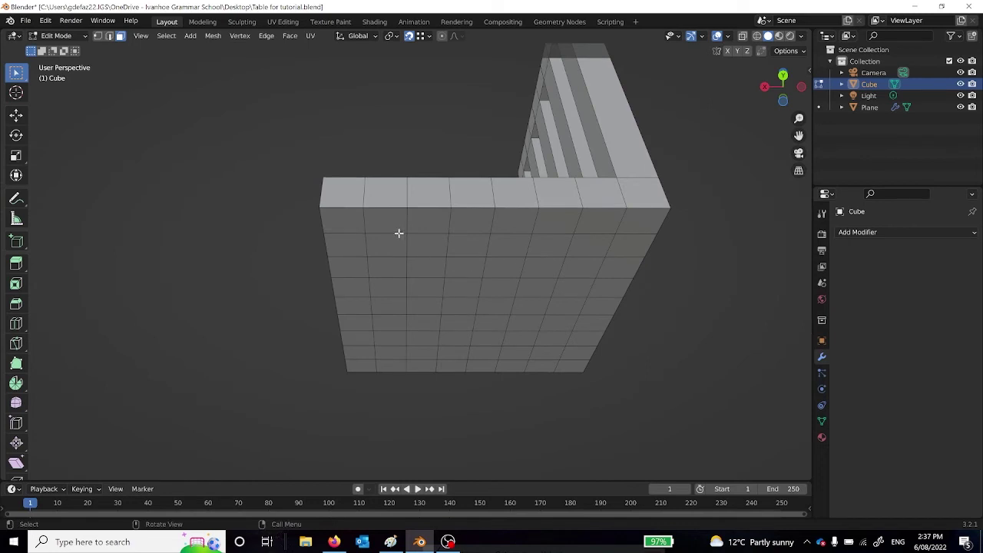
left_click(331, 210)
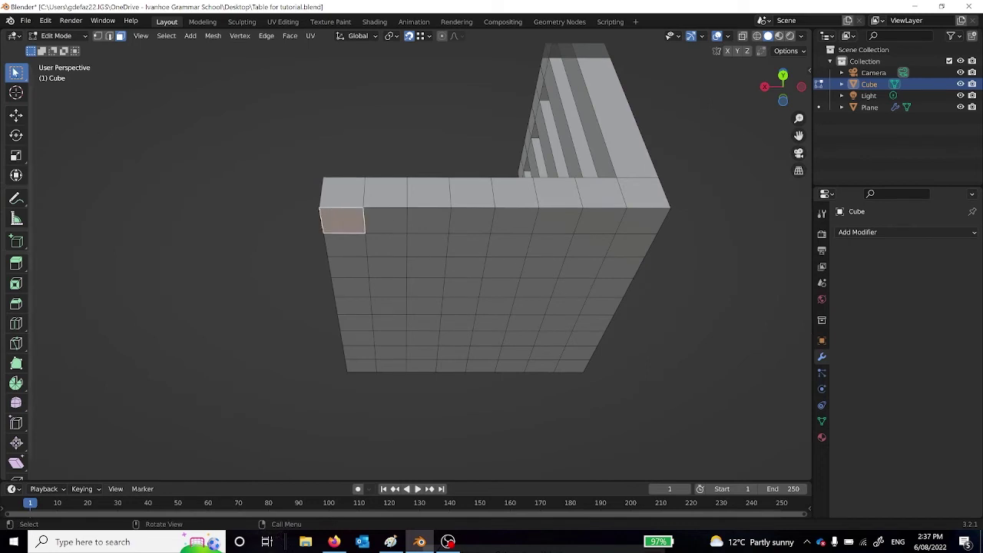
left_click(97, 36)
left_click(252, 239)
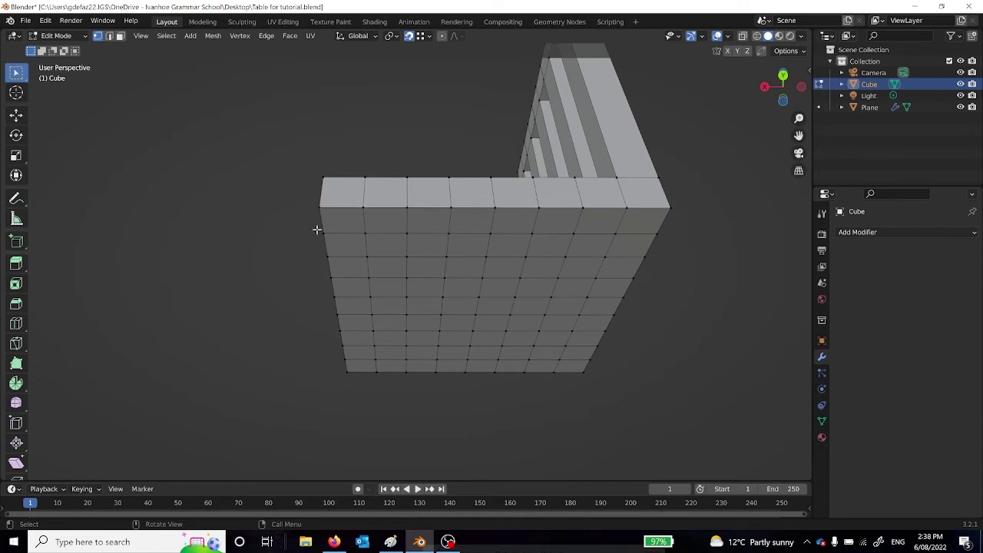
- Select the vertex ring just inside the rim of the seat's underside, scale it outward toward the rim, and clear the selection
left_click(365, 232)
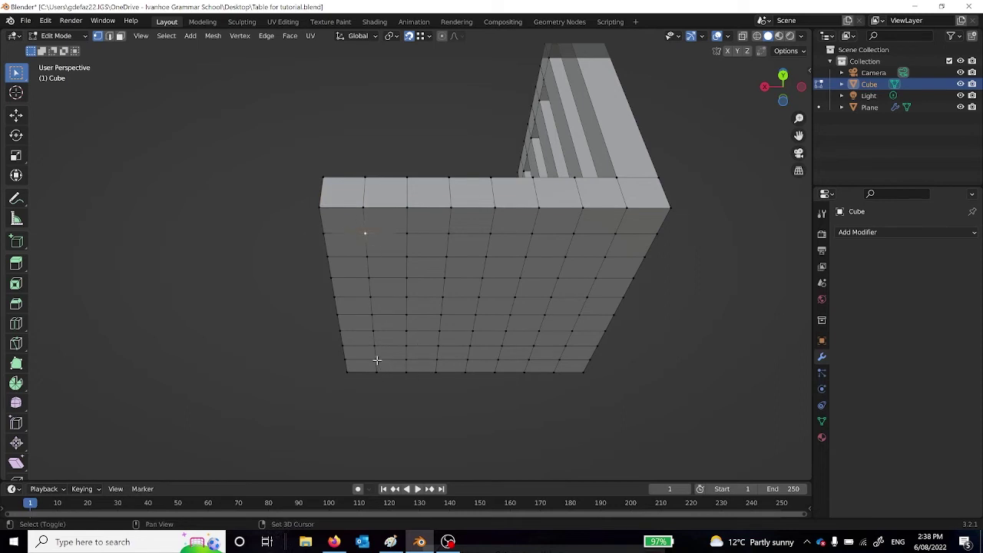
left_click_drag(382, 360, 618, 239)
left_click_drag(611, 229, 580, 316, "shift")
left_click_drag(594, 303, 548, 361, "shift")
left_click_drag(555, 344, 573, 371, "shift")
left_click_drag(555, 362, 412, 356, "shift")
key("s")
left_click(661, 352)
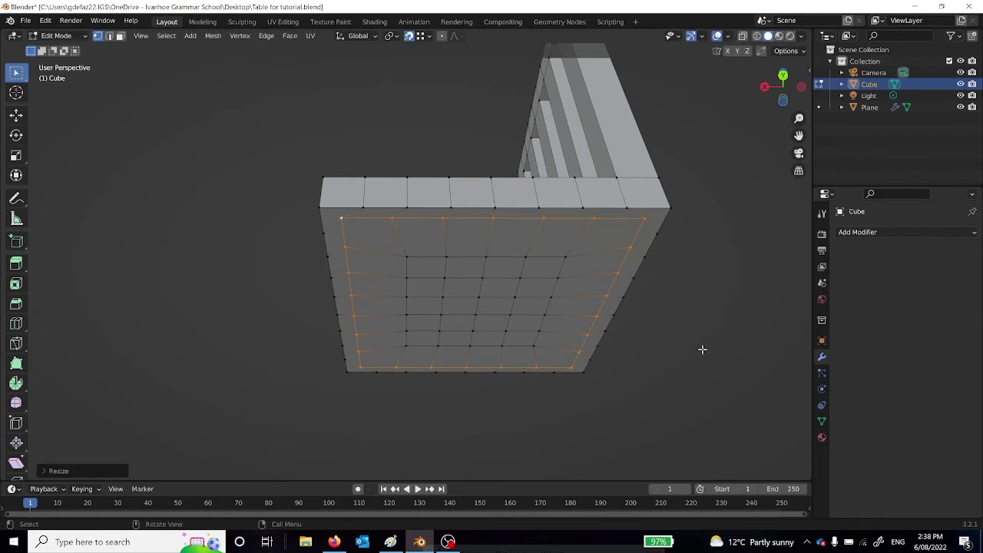
left_click(666, 364)
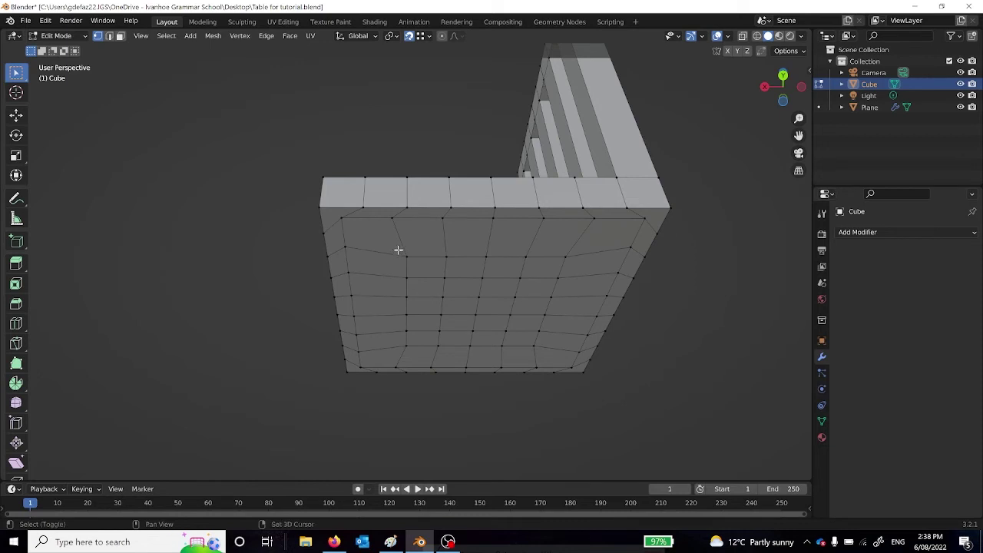
- Select the next inner ring of vertices on the seat's underside, scale it up by about 1.18, and clear the selection
left_click_drag(398, 250, 567, 270, "shift")
left_click_drag(536, 352, 567, 254, "shift")
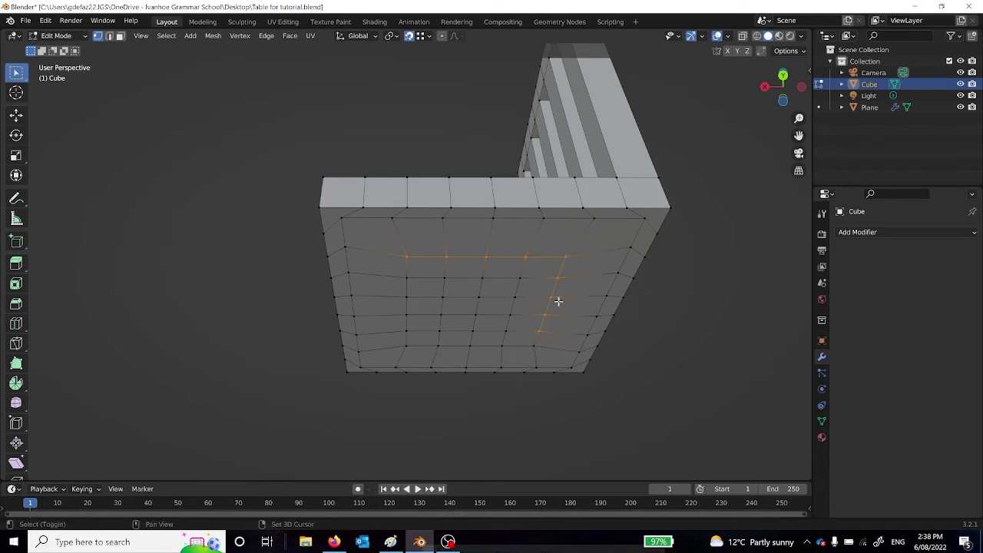
left_click(535, 347, "shift")
left_click_drag(399, 340, 538, 358, "shift")
left_click_drag(384, 260, 420, 346, "shift")
key("s")
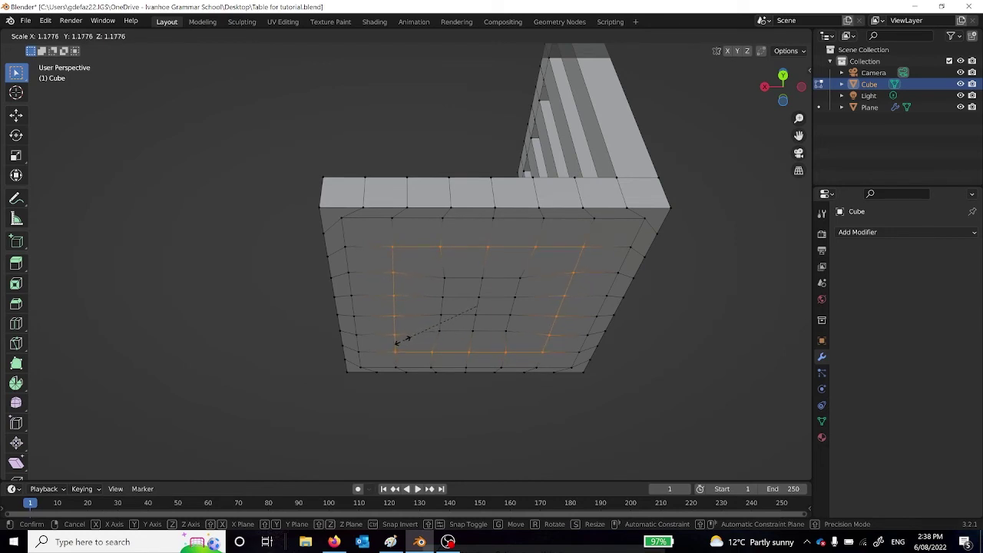
left_click(423, 352)
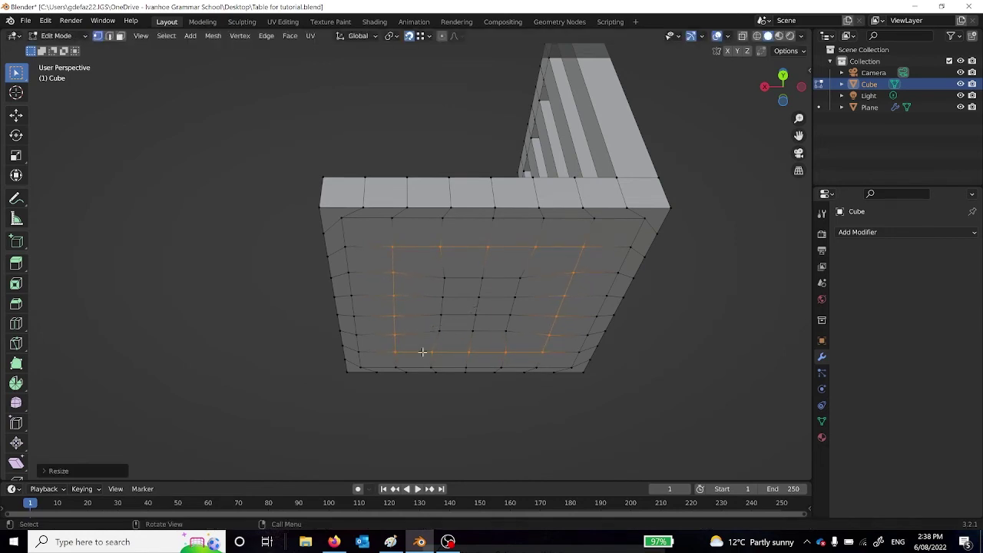
left_click(706, 358)
- Select the four inset corner faces on the seat's underside in face mode and extrude them about 0.35 m downward into legs
middle_click_drag(706, 358, 709, 270)
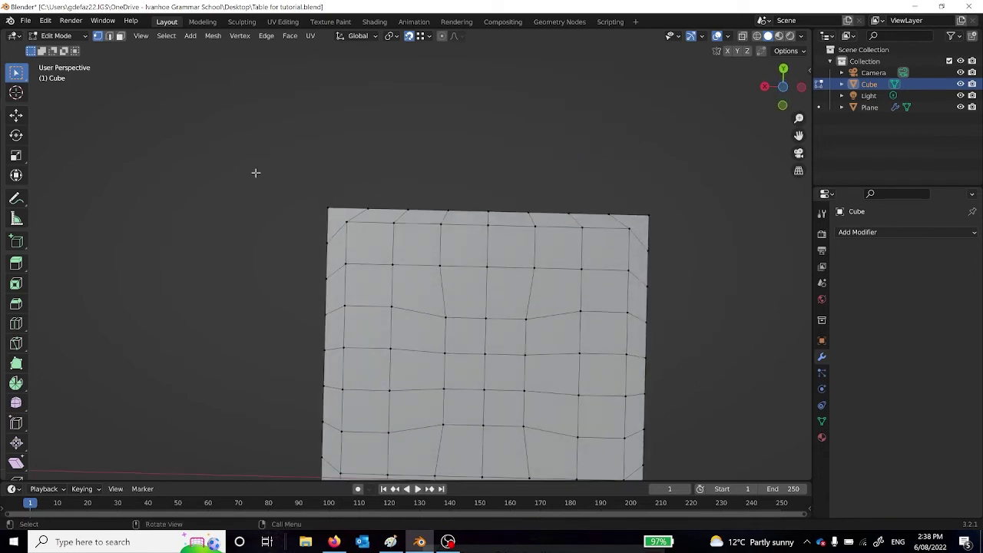
left_click(120, 35)
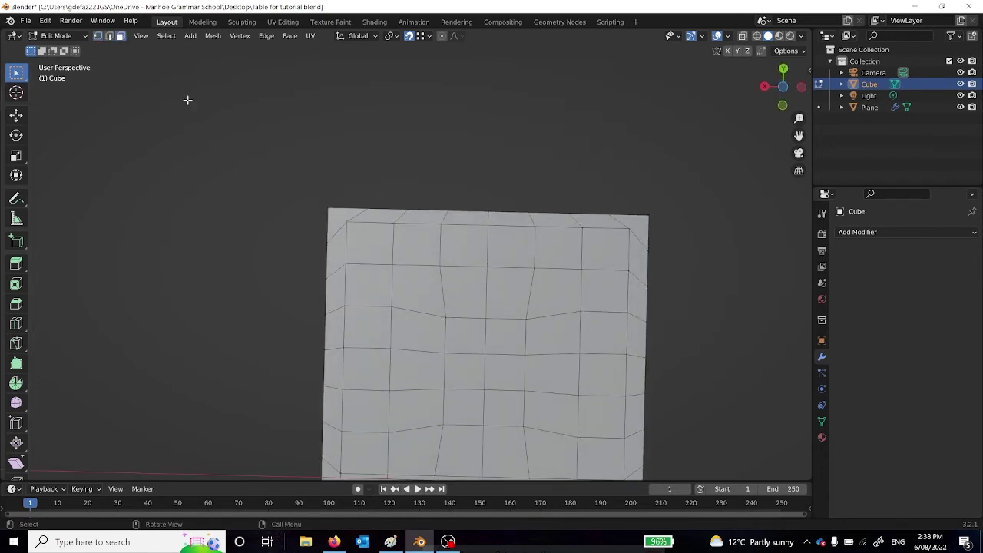
left_click(381, 269)
left_click(375, 241)
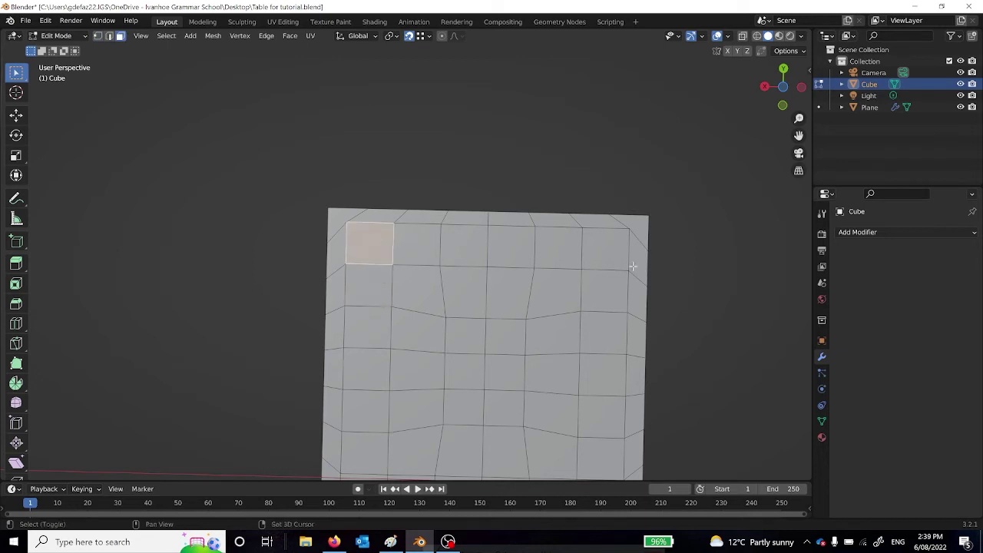
left_click(597, 255, "shift")
scroll(619, 326, "down", 2)
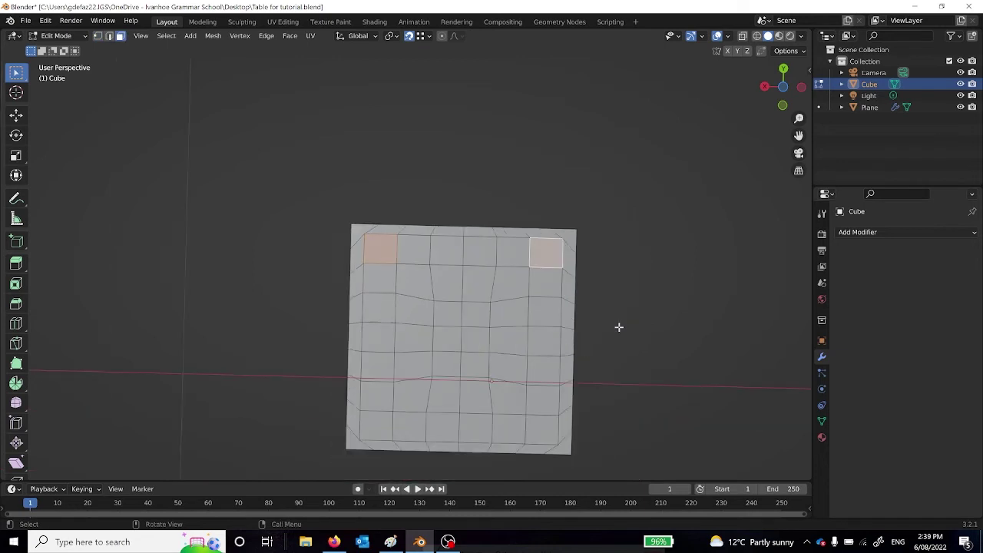
left_click(545, 424, "shift")
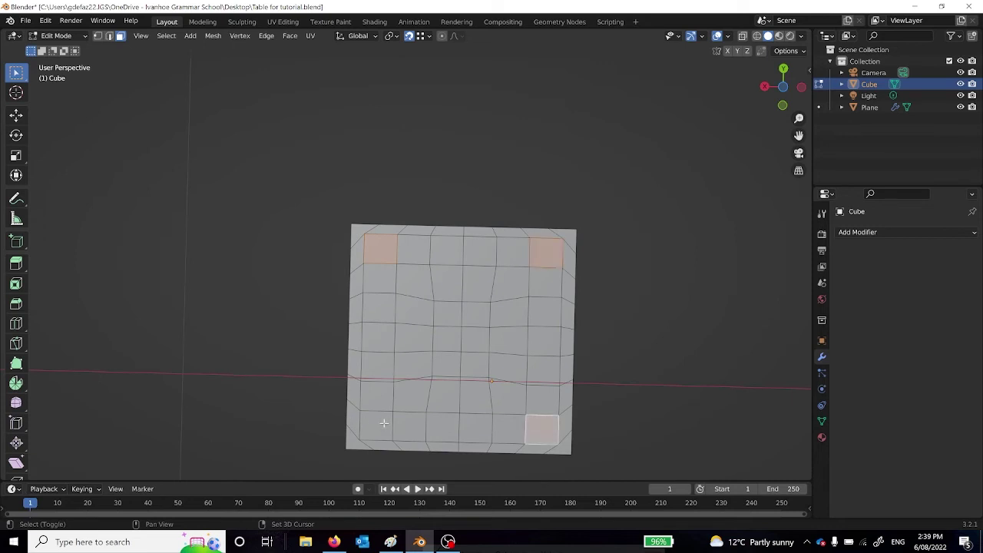
left_click(384, 422, "shift")
middle_click_drag(538, 314, 520, 327)
key("e")
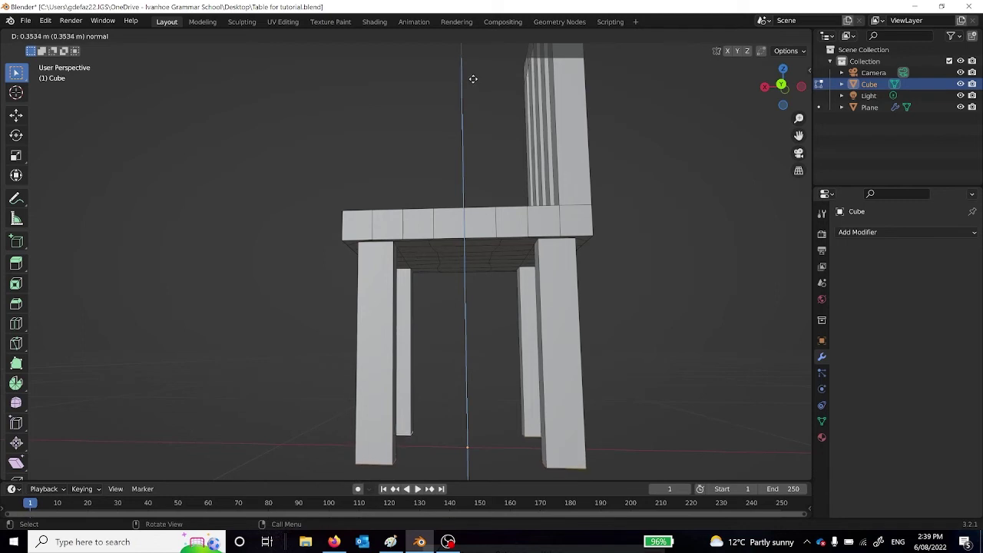
type("0")
type(".8")
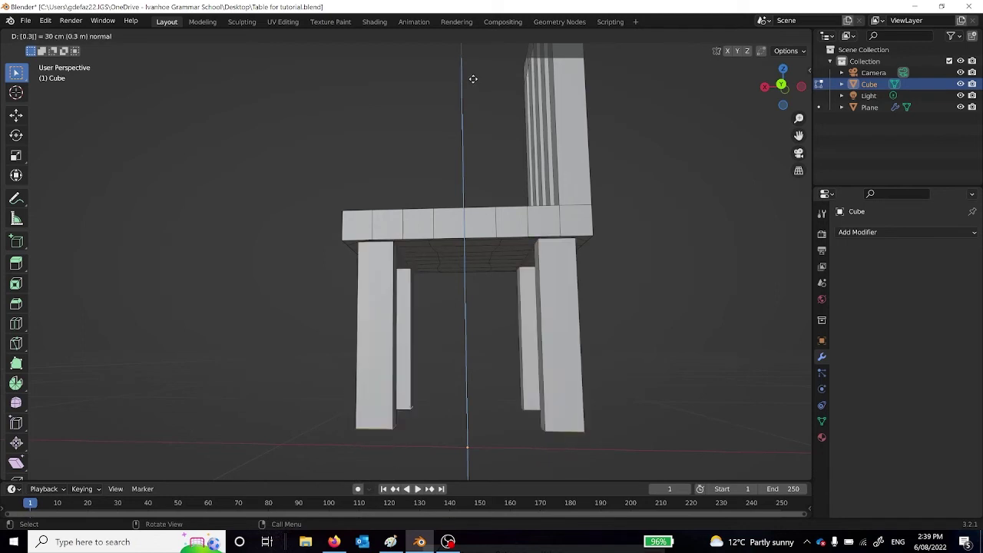
key("Return")
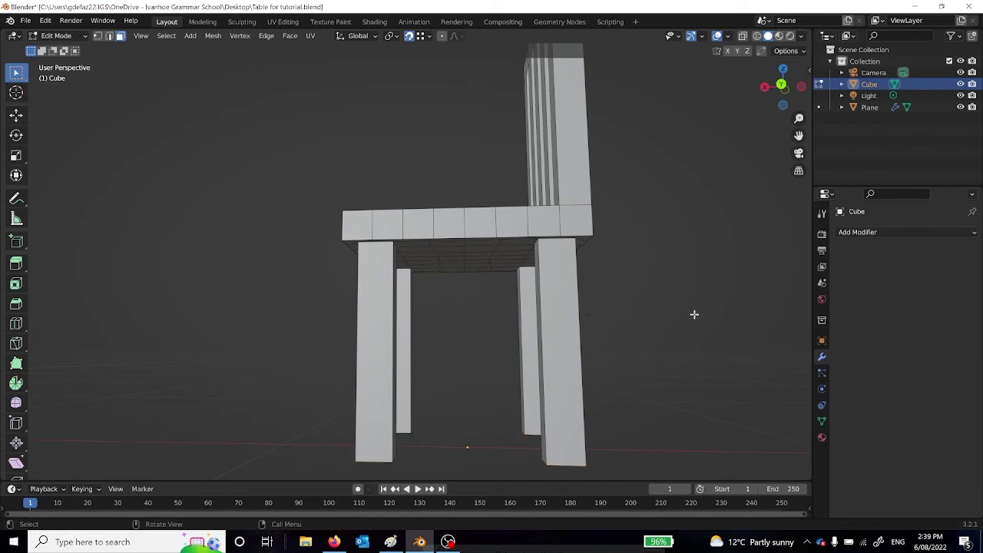
- Select the seat's underside faces running between the legs along the first two adjacent sides
scroll(694, 314, "down", 5)
middle_click_drag(694, 314, 530, 227)
scroll(517, 269, "up", 5)
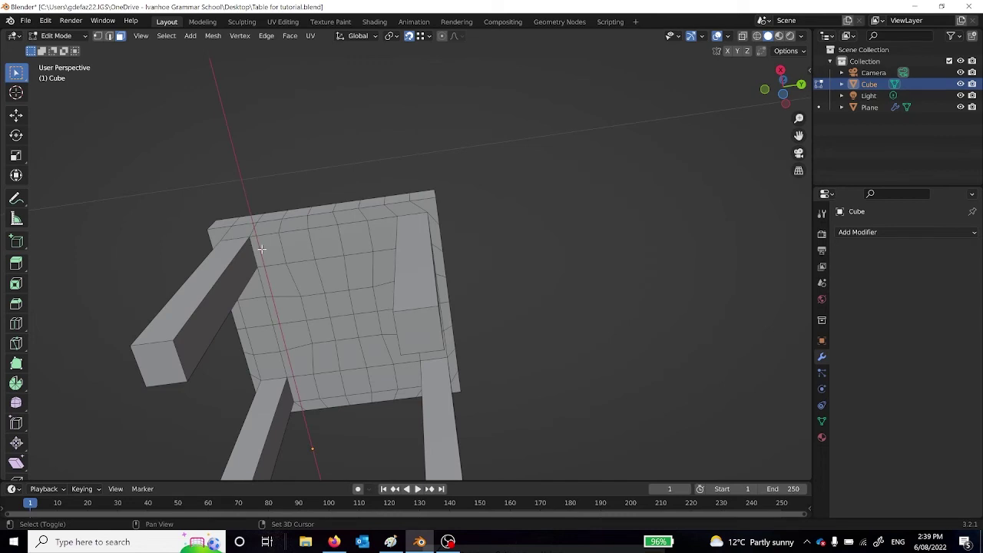
left_click(292, 246, "shift")
left_click(330, 248, "shift")
left_click(367, 244, "shift")
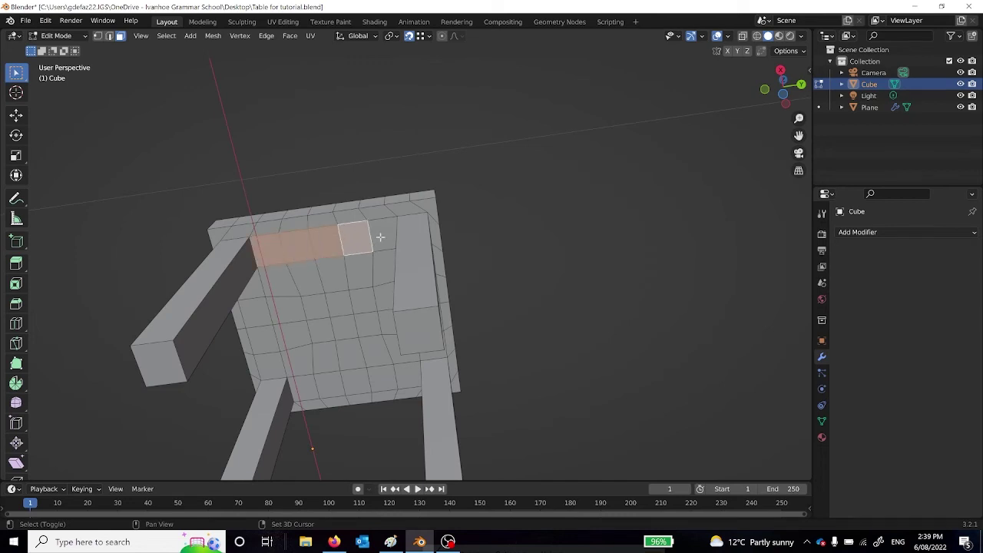
left_click(381, 235, "shift")
middle_click_drag(670, 305, 442, 263)
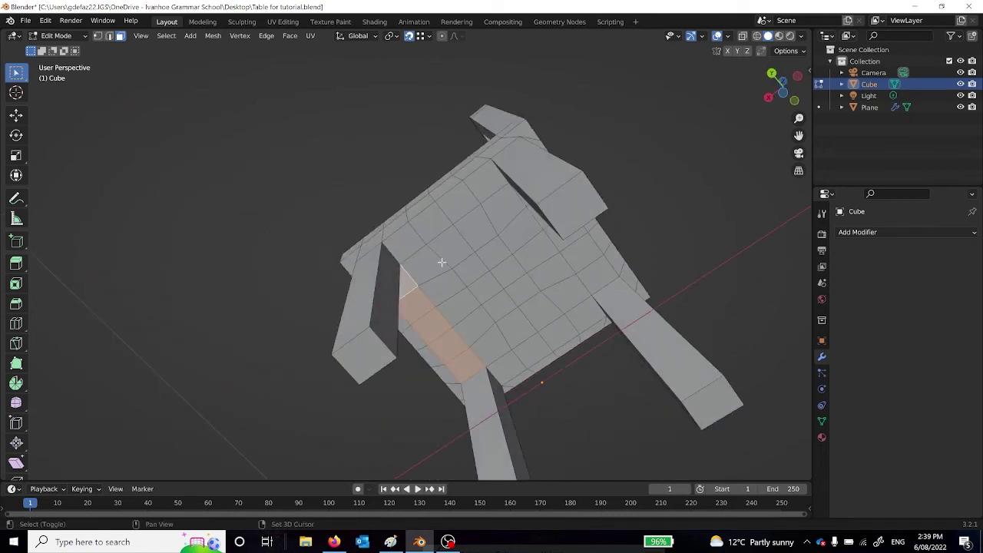
left_click(395, 236, "shift")
left_click(427, 219, "shift")
left_click(456, 199, "shift")
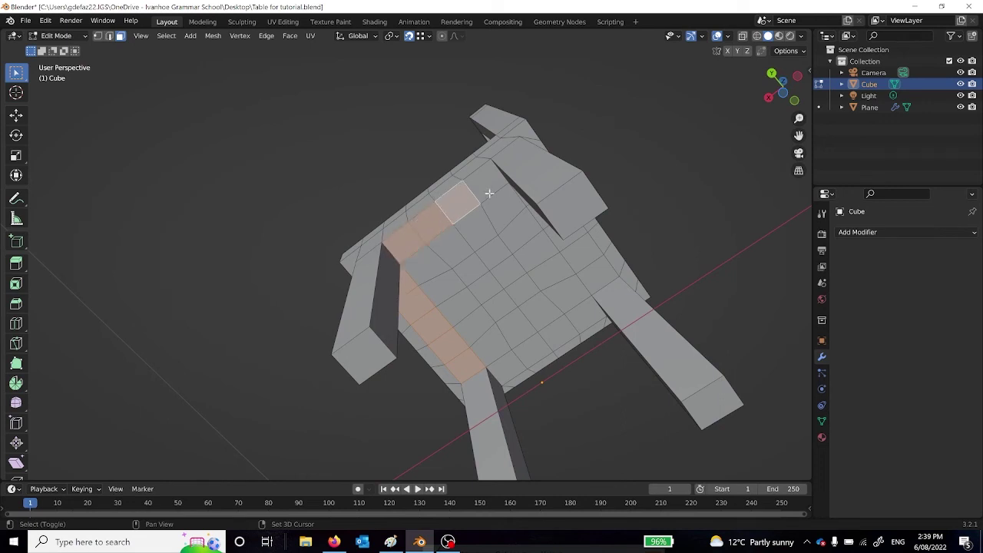
left_click(484, 182, "shift")
- Add the underside faces between the legs along the remaining two sides, completing the ring selection
middle_click_drag(646, 286, 400, 112)
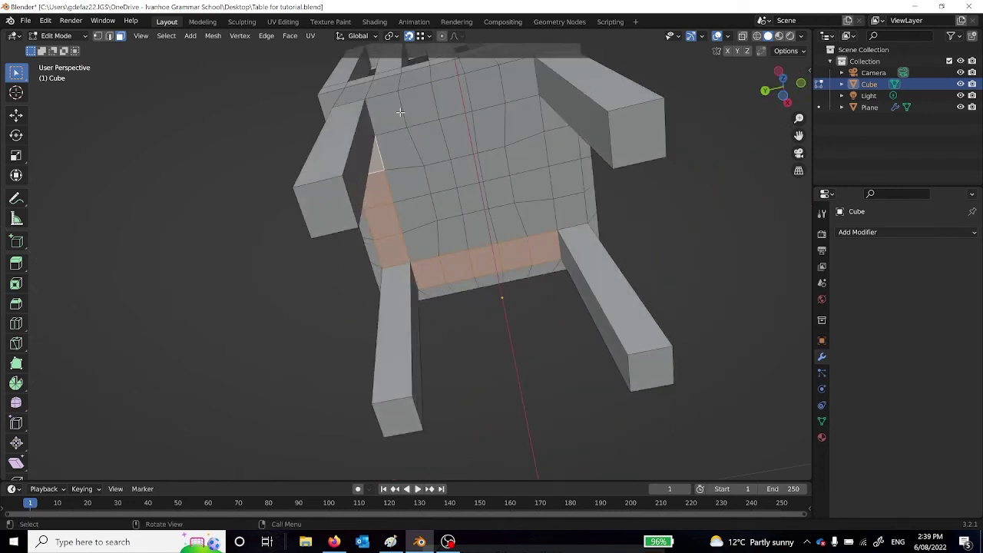
left_click(389, 110, "shift")
left_click(423, 102, "shift")
left_click(454, 100, "shift")
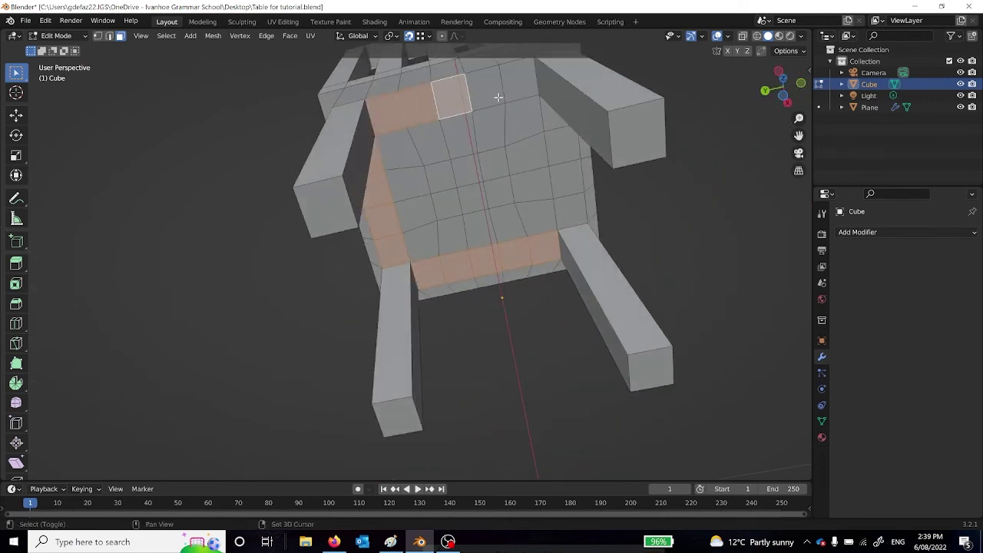
left_click(489, 91, "shift")
left_click(527, 91, "shift")
left_click(555, 121, "shift")
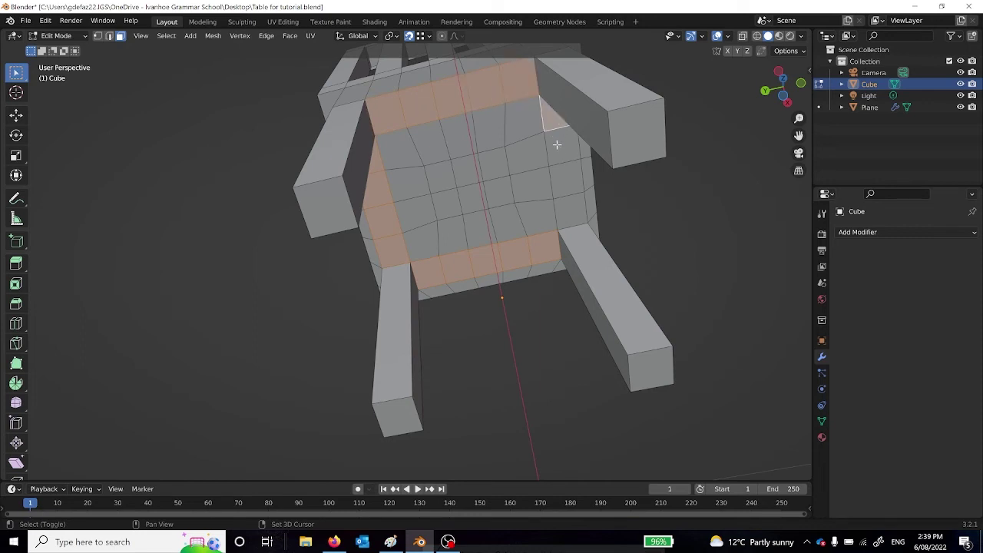
left_click(556, 145, "shift")
left_click(564, 181, "shift")
left_click(575, 212, "shift")
- Turn off snapping, extrude the ring of underside faces about 0.02 m downward into an apron between the legs, and clear the selection
middle_click_drag(490, 168, 500, 233)
key("e")
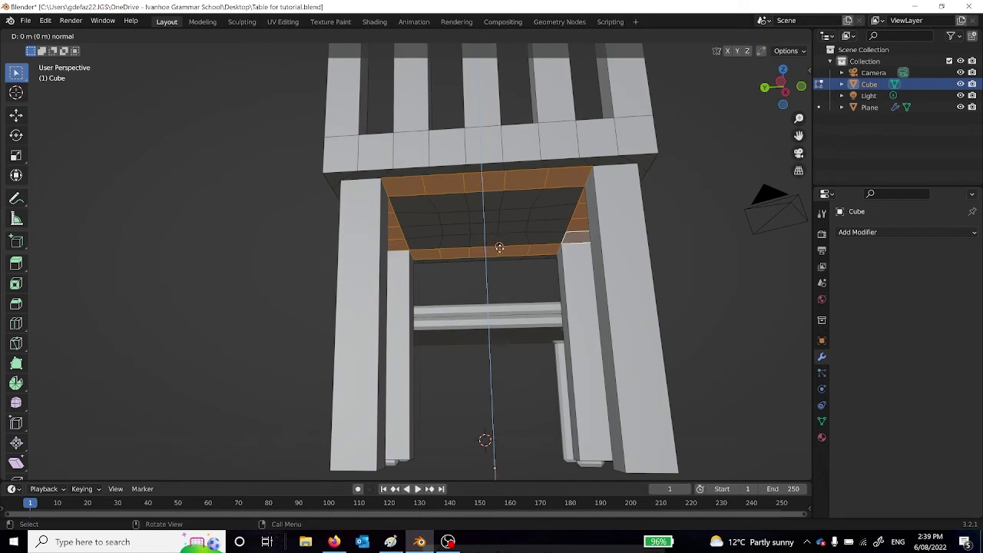
left_click(495, 258)
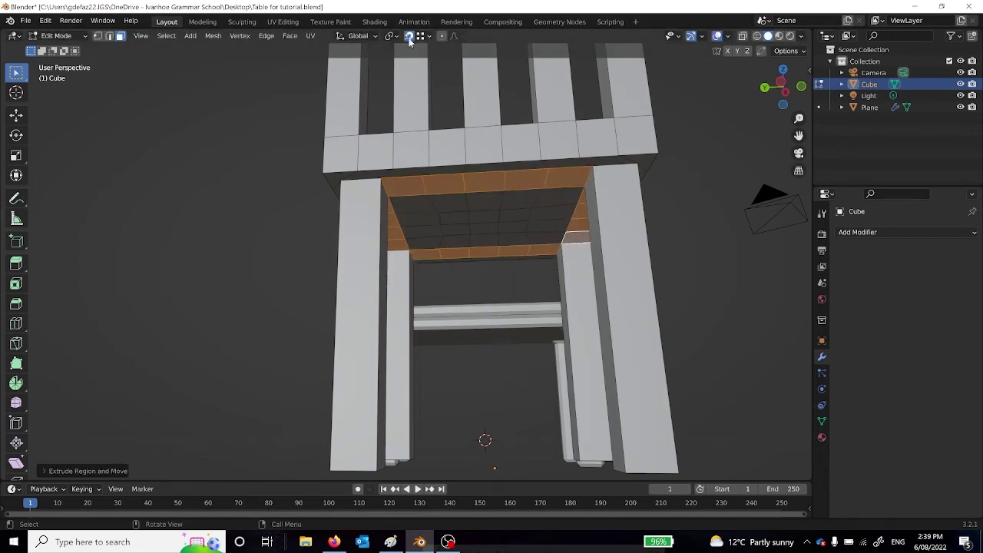
key("e")
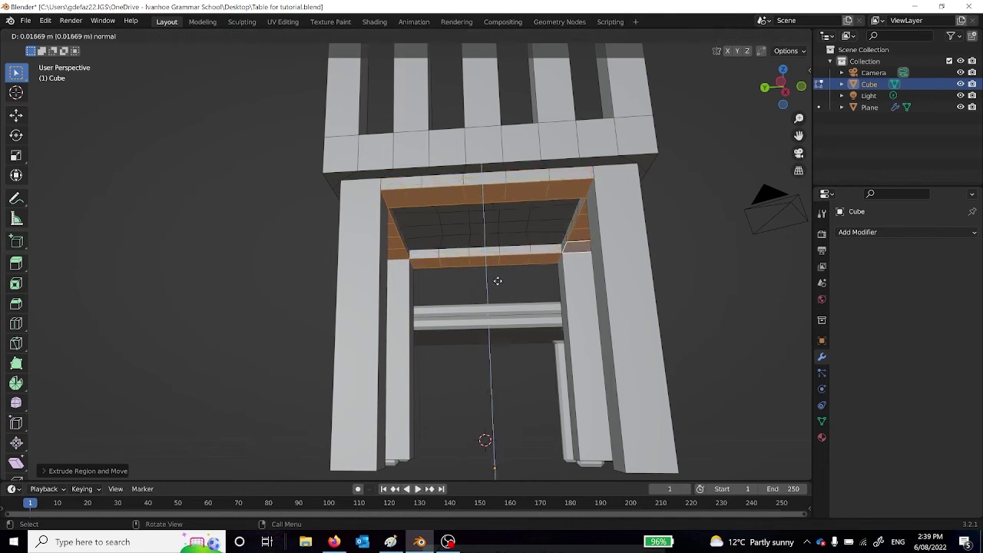
left_click(497, 282)
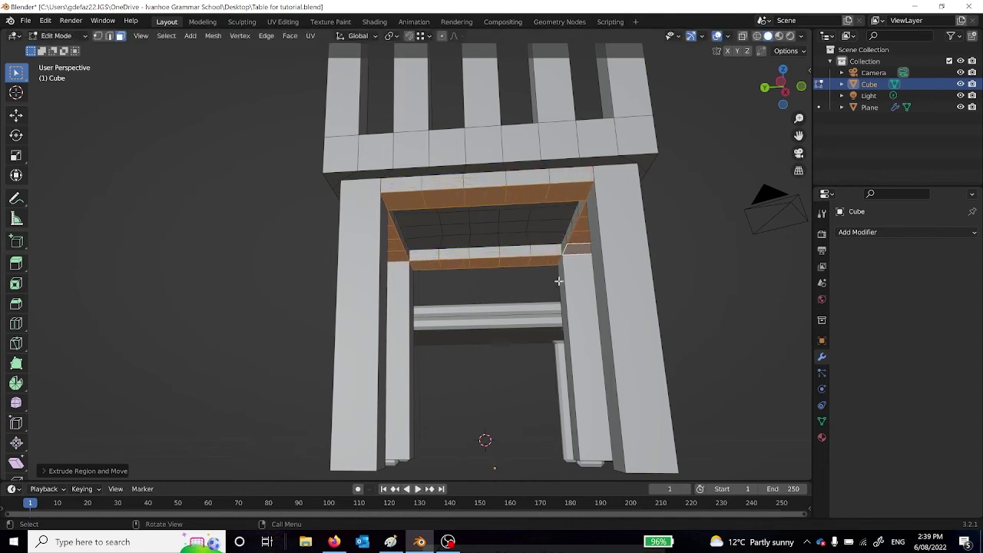
left_click(683, 273)
- Select the whole chair mesh and bevel all its edges with a width of 0.02 m
middle_click_drag(665, 302, 604, 329)
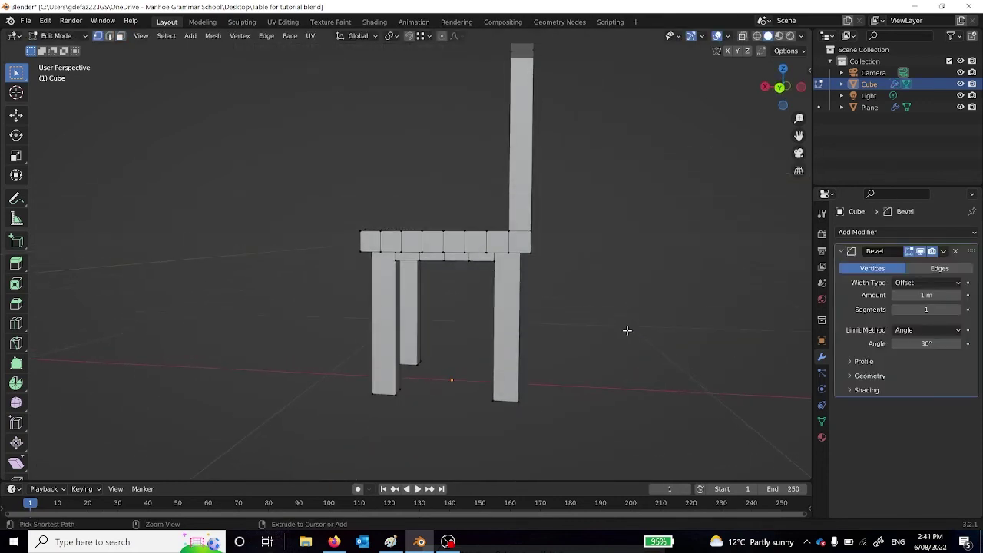
key("a")
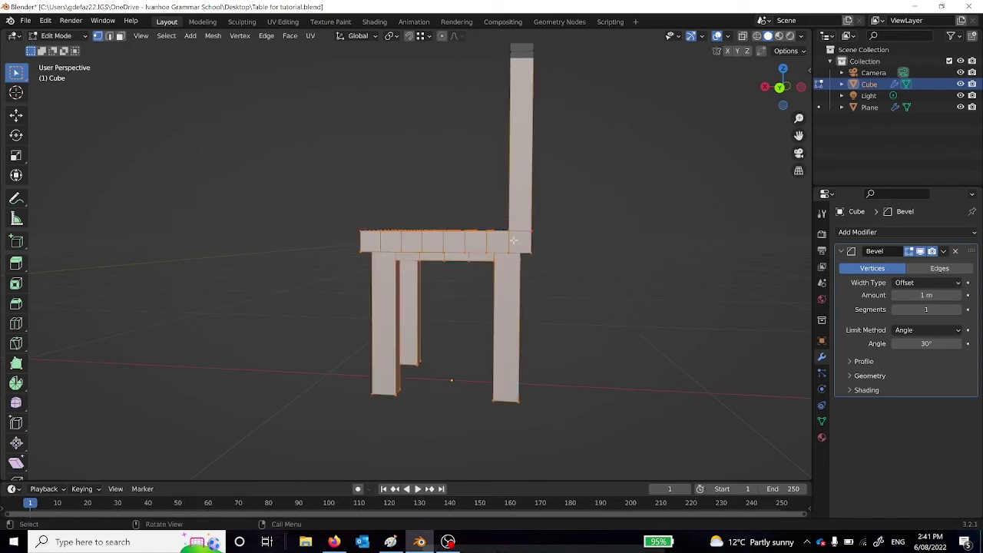
key("ctrl+b")
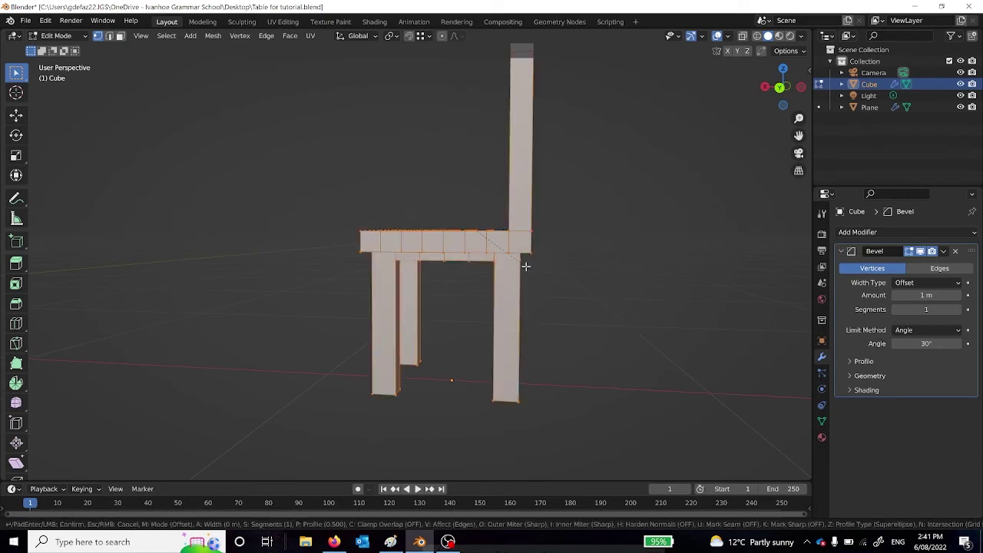
left_click(526, 266)
left_click(108, 471)
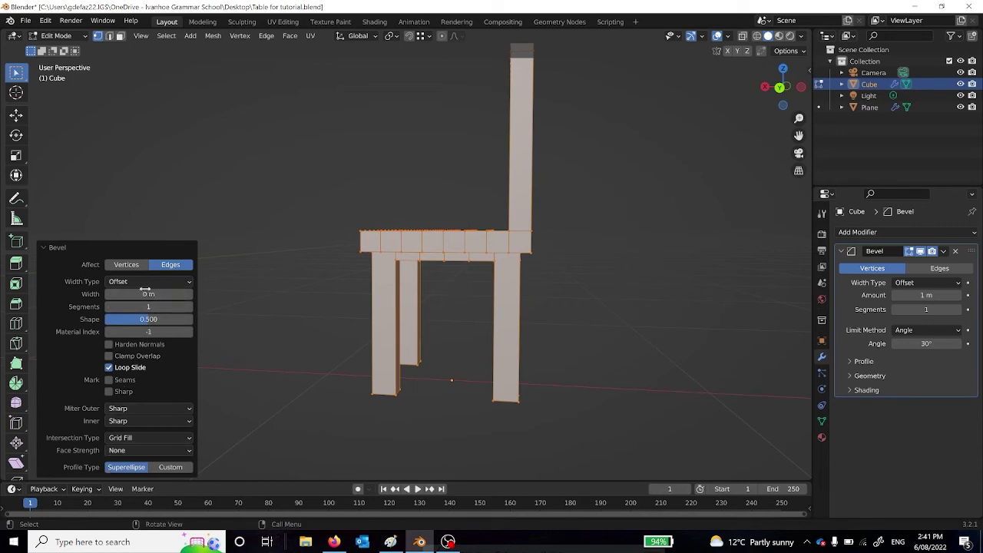
mouse_move(148, 294)
left_mouse_down()
mouse_move(200, 294)
mouse_move(146, 294)
left_mouse_up()
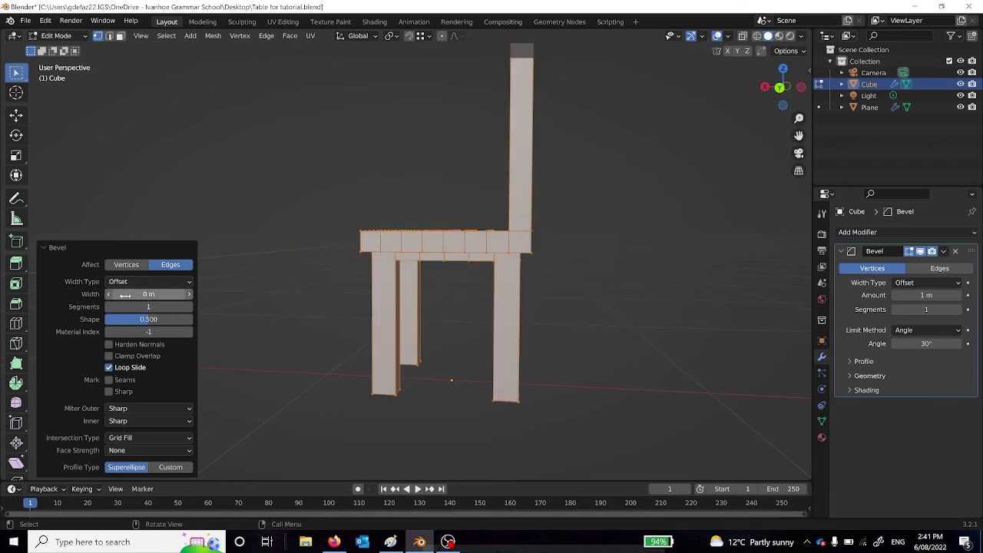
left_click(189, 295)
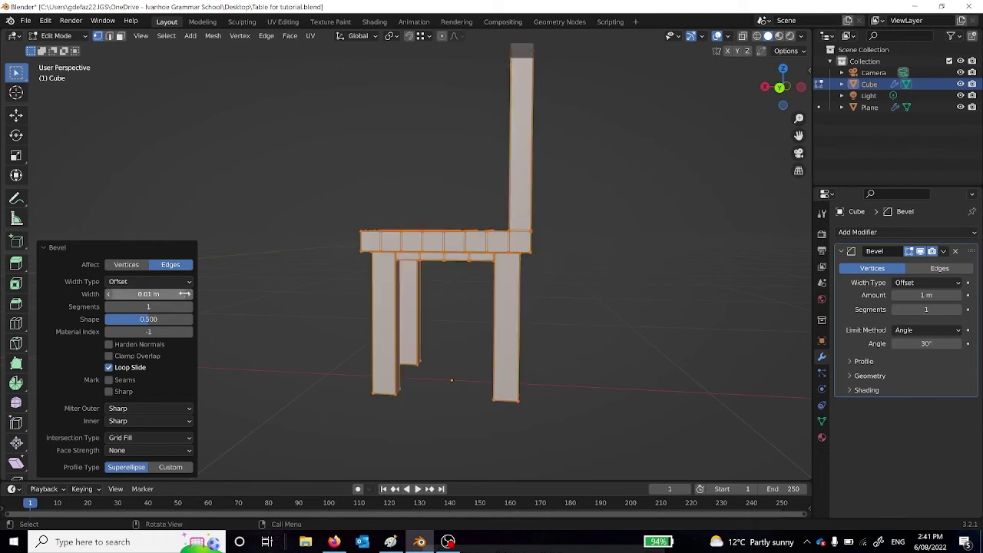
left_click(189, 296)
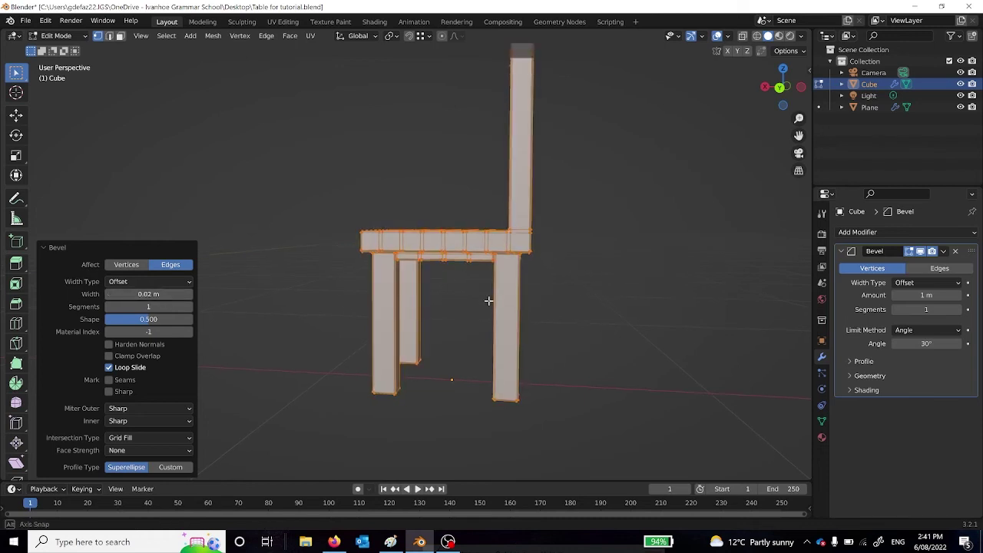
- Set the chair's edge bevel to 2 segments, clear the selection and return to Object Mode
middle_click_drag(476, 315, 535, 282)
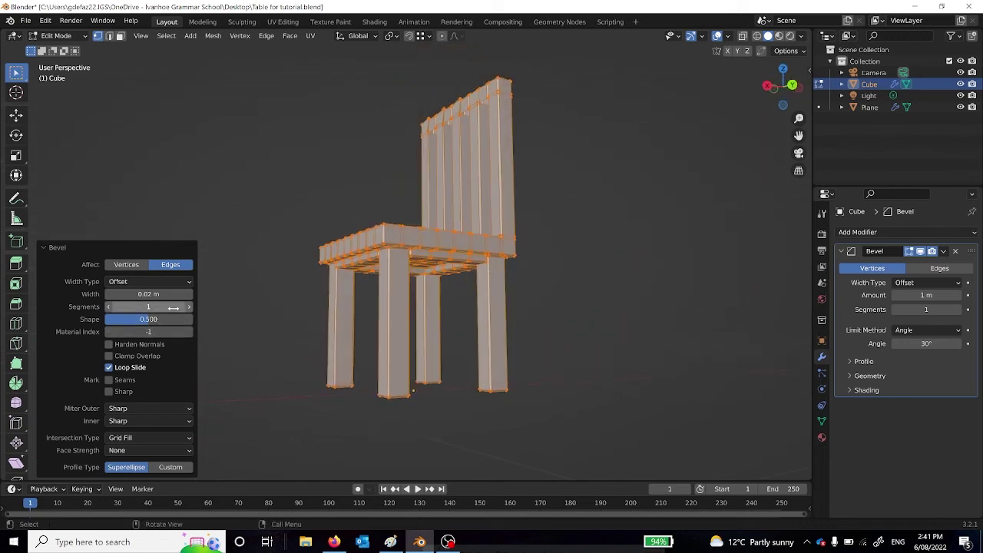
scroll(421, 298, "up", 4)
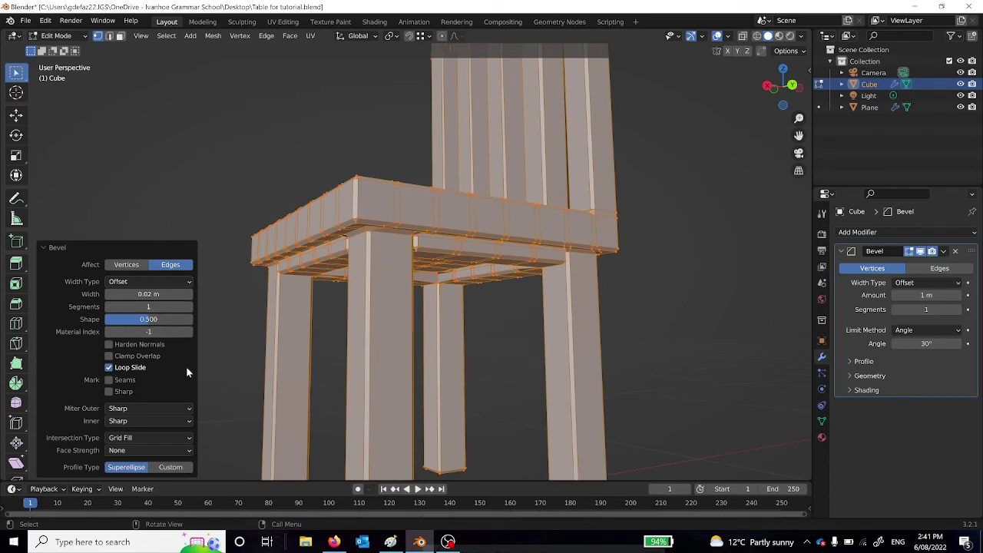
left_click(189, 308)
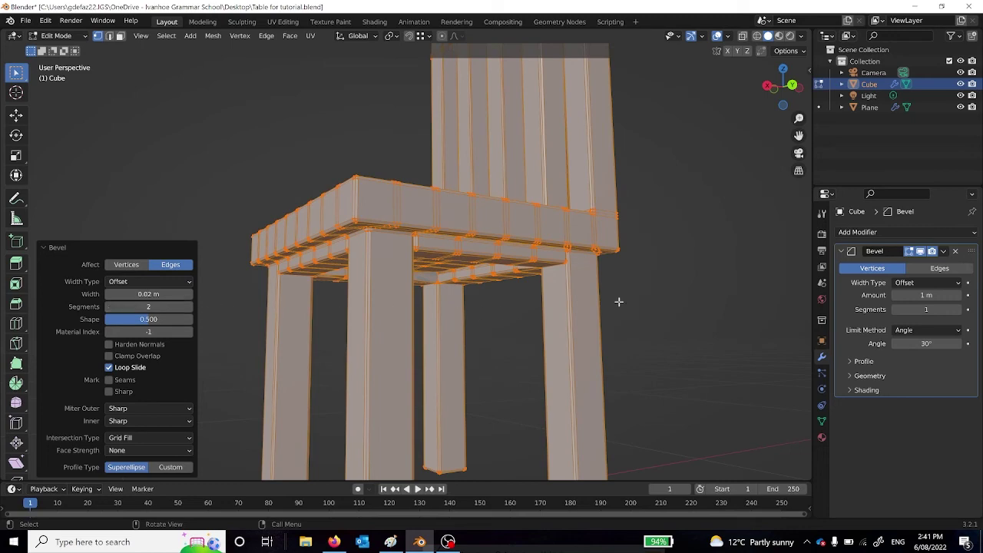
left_click(695, 292)
mouse_move(695, 292)
middle_mouse_down()
mouse_move(654, 338)
mouse_move(742, 327)
mouse_move(715, 292)
middle_mouse_up()
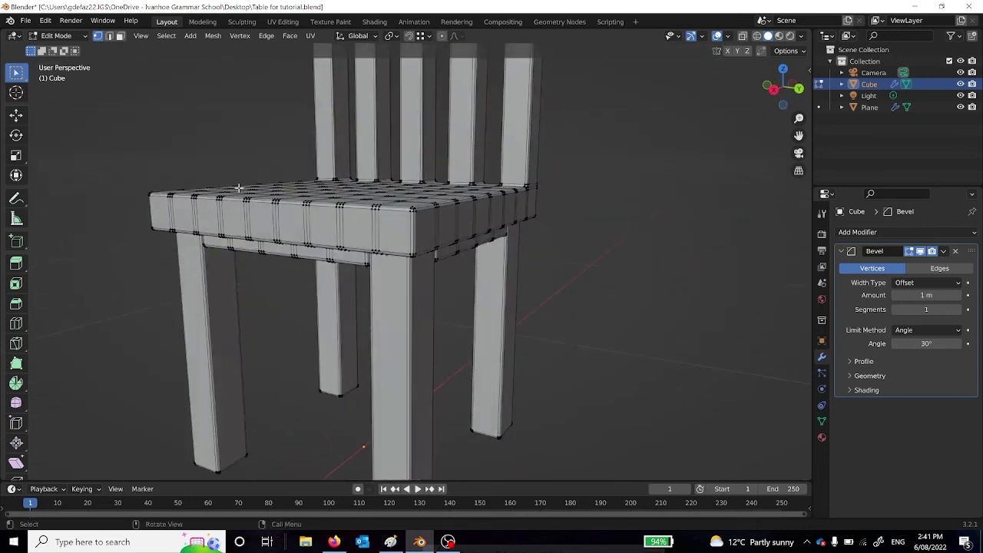
left_click(54, 36)
left_click(62, 49)
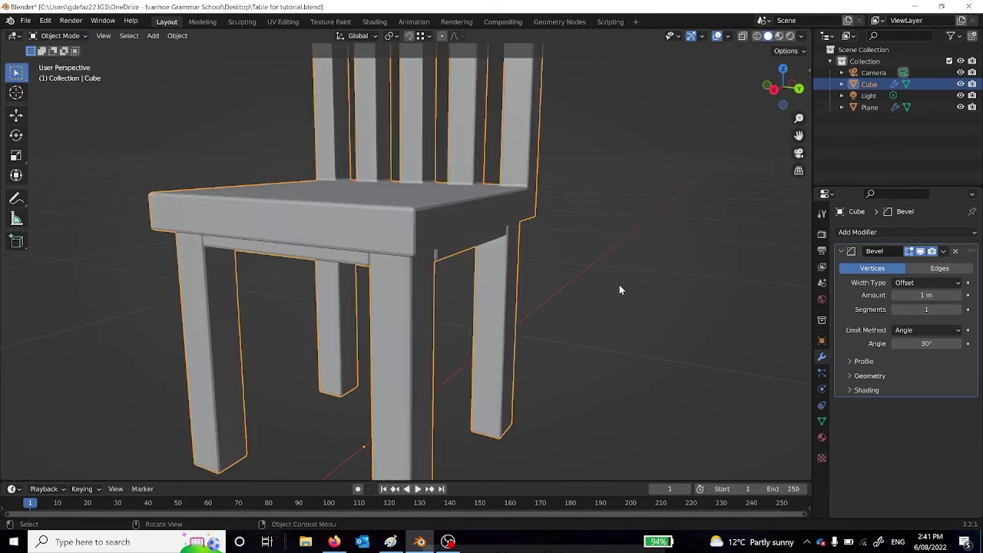
- Examine the bevelled chair from several sides, checking the backrest's top rail and the chair's size relative to the table
scroll(619, 290, "down", 3)
middle_click_drag(619, 292, 299, 329)
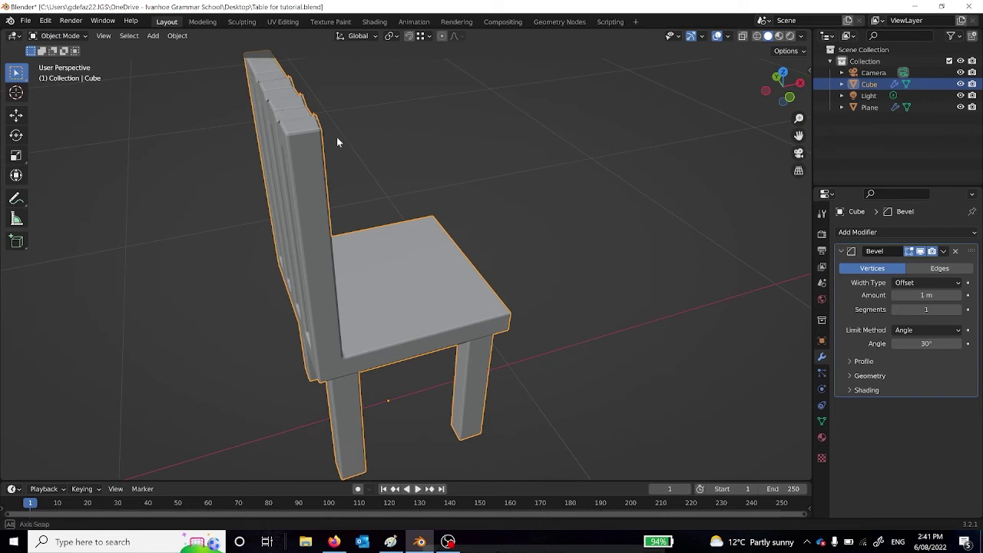
middle_click_drag(336, 142, 196, 124)
scroll(197, 124, "down", 2)
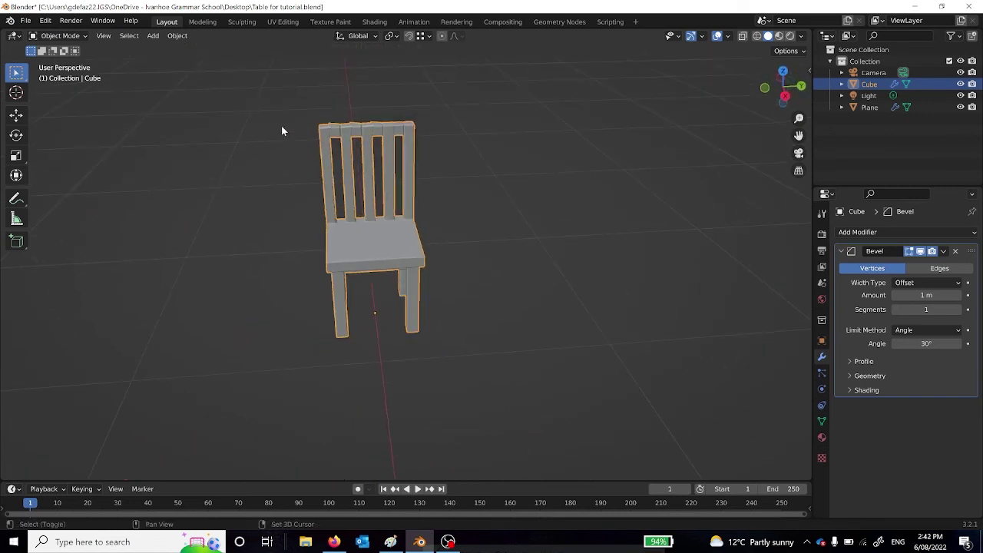
middle_click_drag(281, 130, 435, 221)
scroll(344, 239, "up", 4)
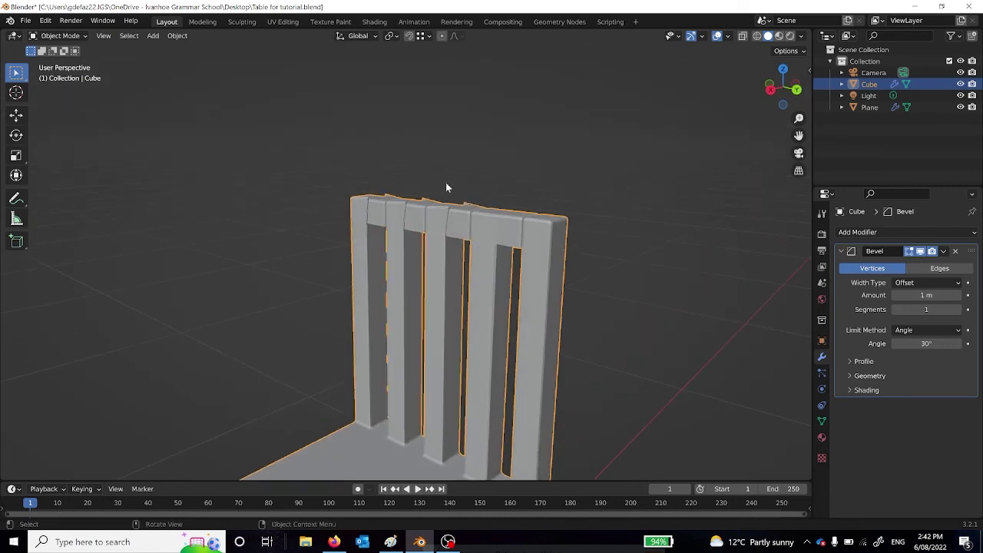
middle_click_drag(531, 237, 653, 300)
scroll(648, 331, "down", 6)
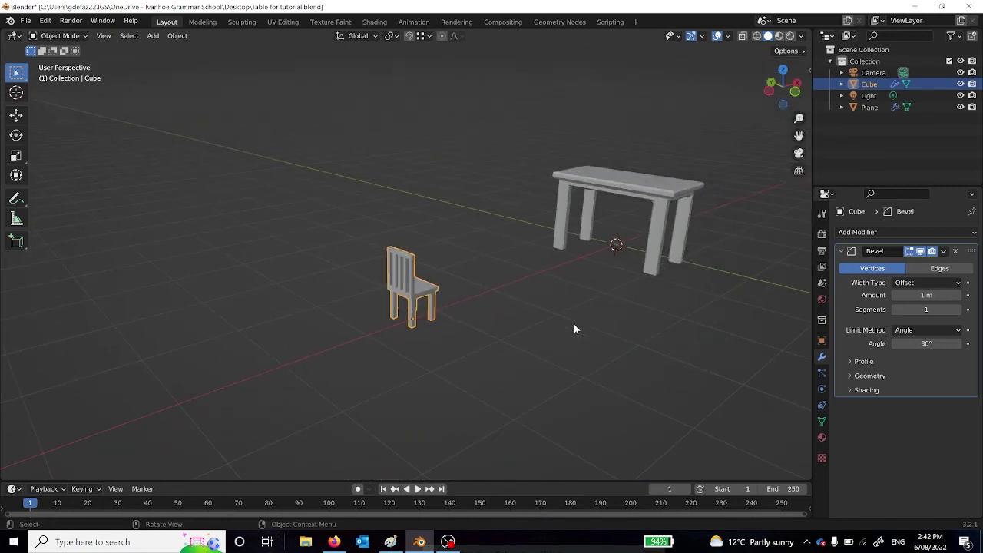
- Move the chair about 3.25 m along the X axis toward the table
middle_click_drag(574, 329, 409, 283)
key("g")
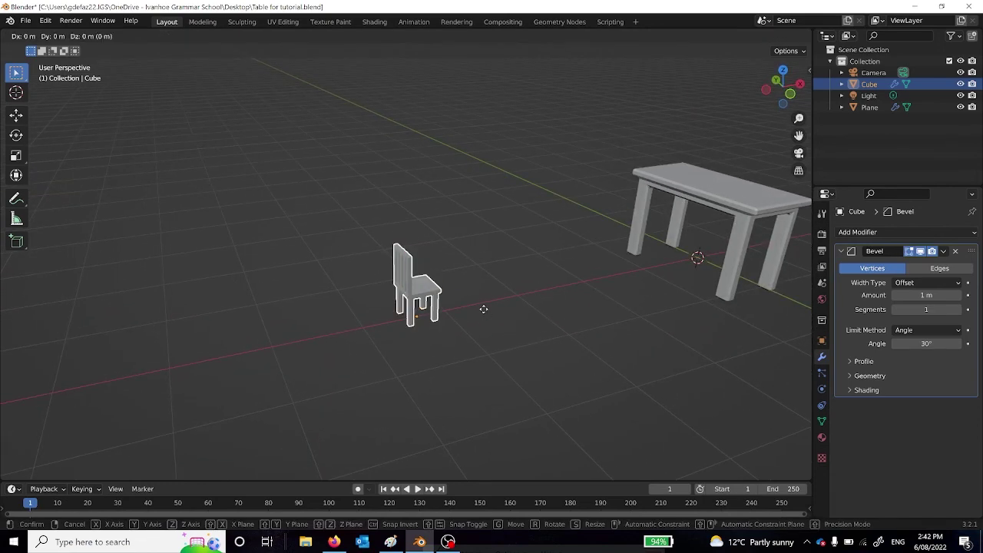
key("x")
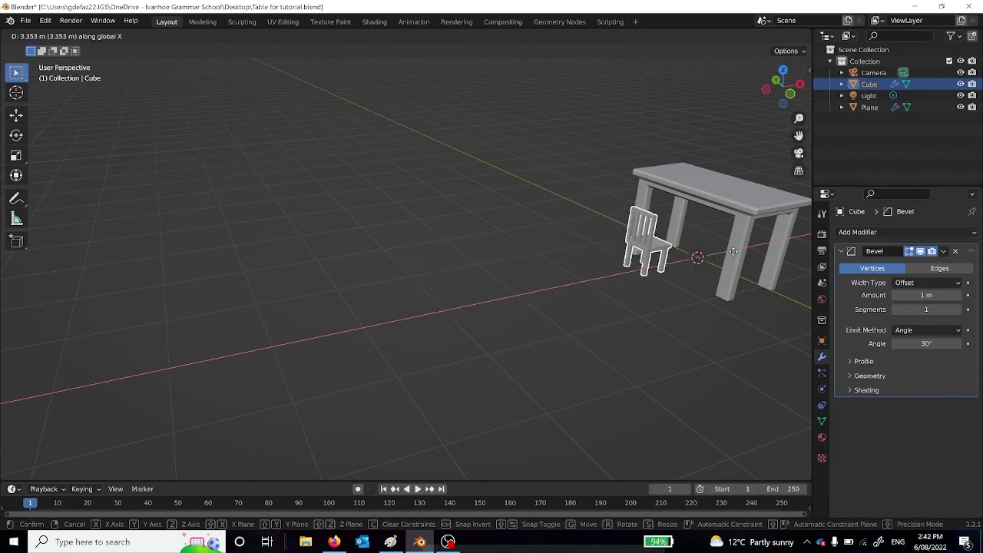
left_click(703, 261)
- Scale the chair up uniformly to about 1.5 times its size to suit the table, and deselect it
middle_click_drag(599, 310, 475, 351)
scroll(541, 221, "up", 2)
key("s")
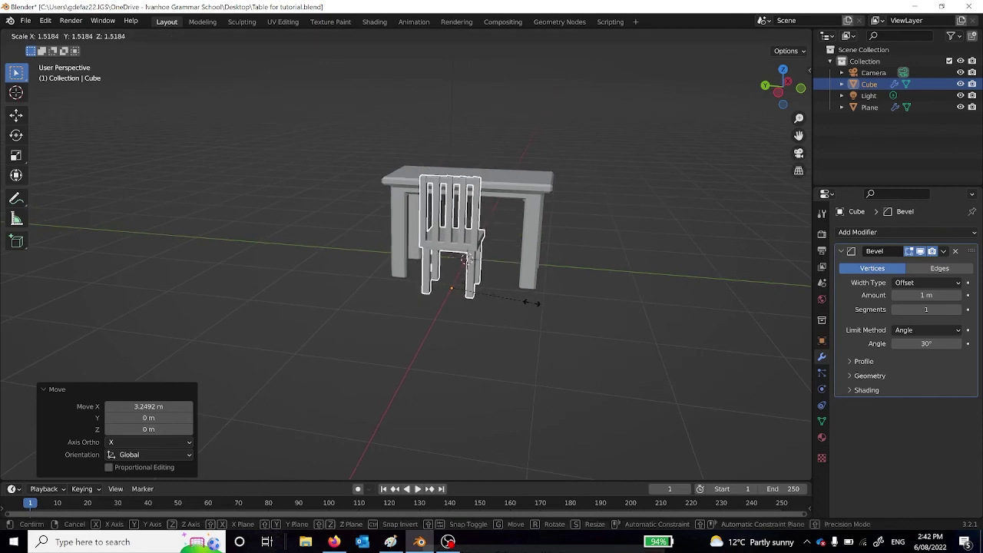
left_click(530, 308)
left_click(552, 322)
middle_click_drag(572, 319, 415, 262)
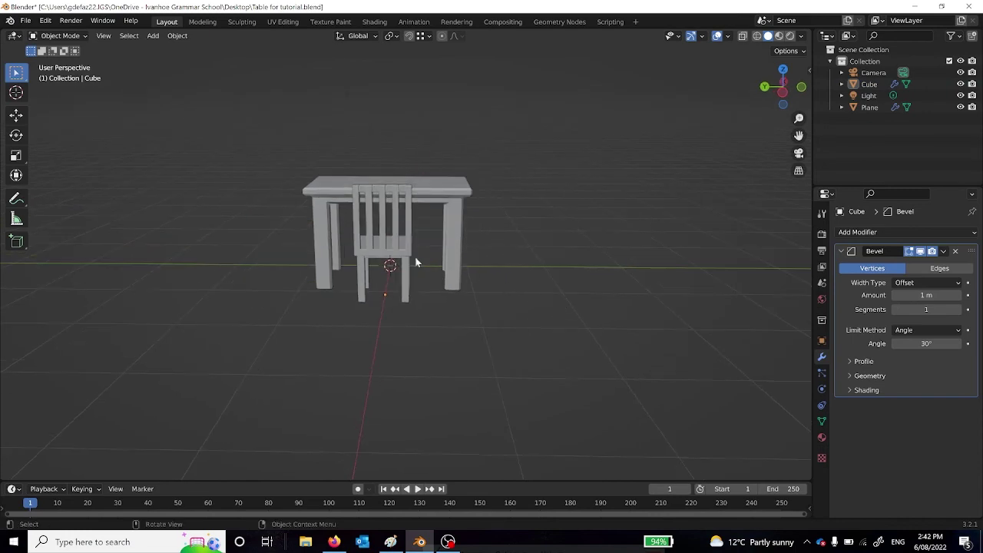
- Move the chair about 0.34 m along the Y axis toward one end of the table, and deselect it
left_click(399, 262)
key("g")
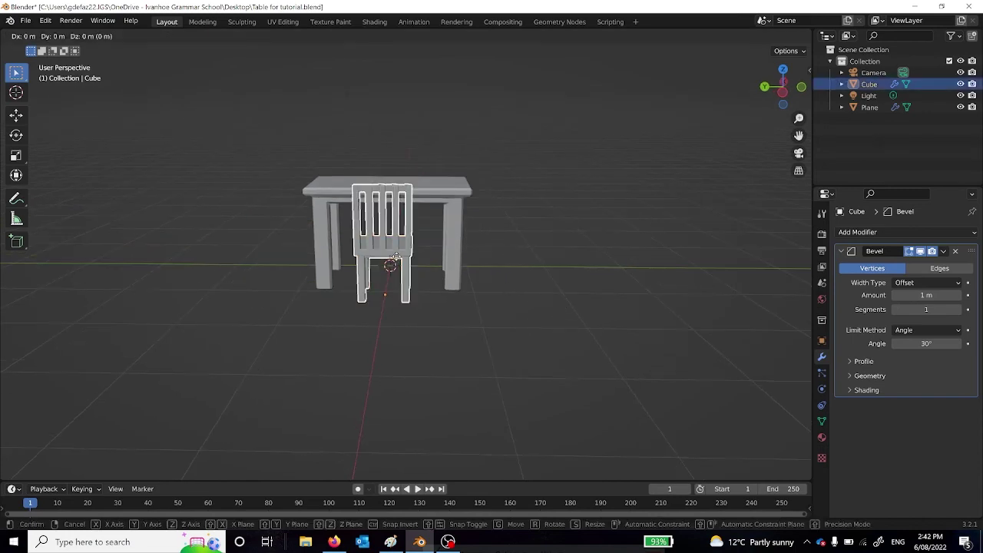
key("y")
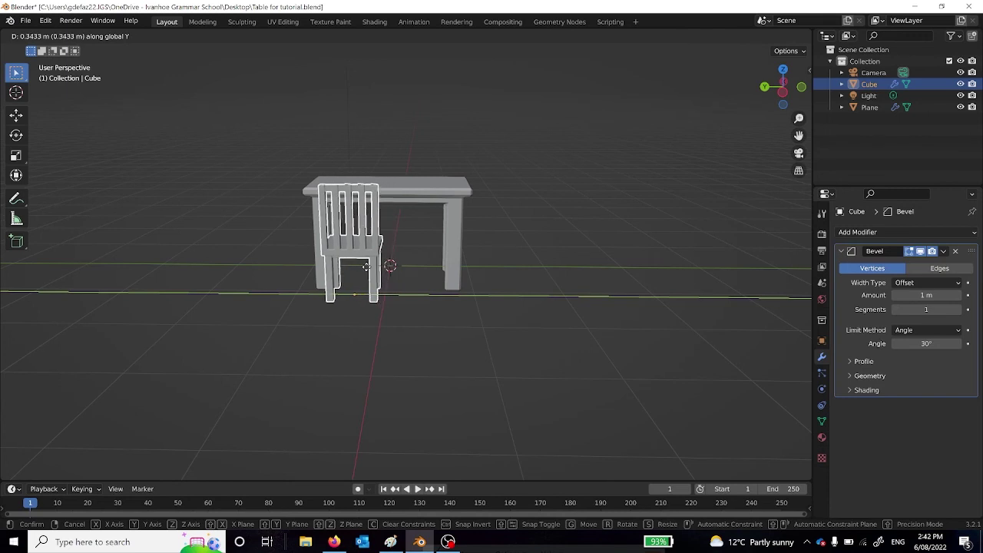
left_click(460, 299)
left_click(474, 314)
middle_click_drag(474, 314, 406, 277)
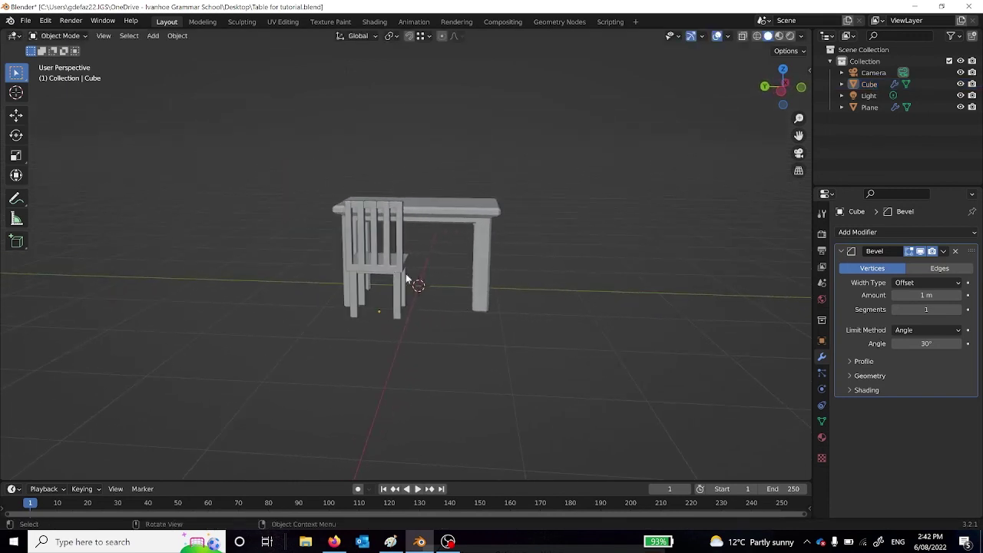
- Copy and paste the chair, moving the duplicate about -0.7 m along the Y axis beside the original, and deselect it
left_click(386, 266)
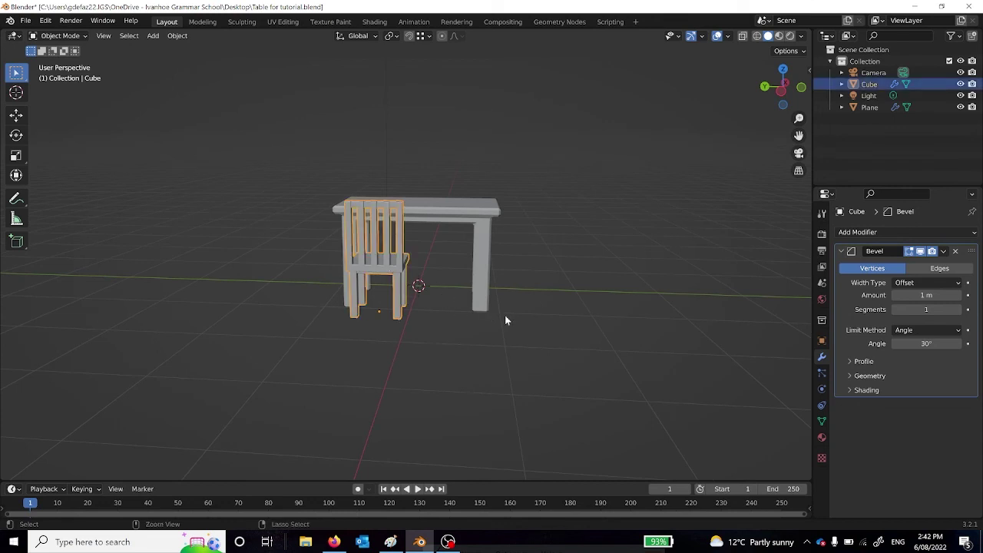
key("ctrl+c")
key("ctrl+v")
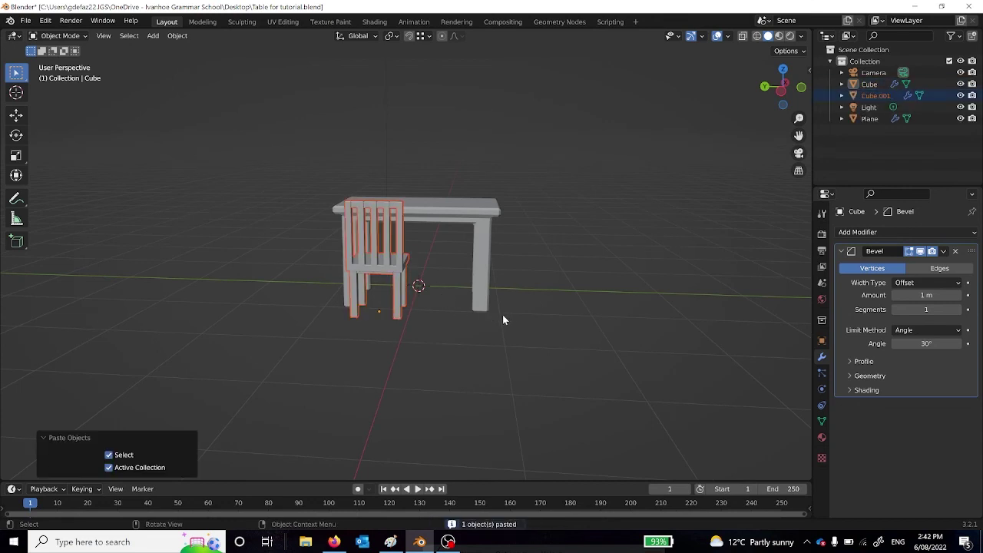
key("g")
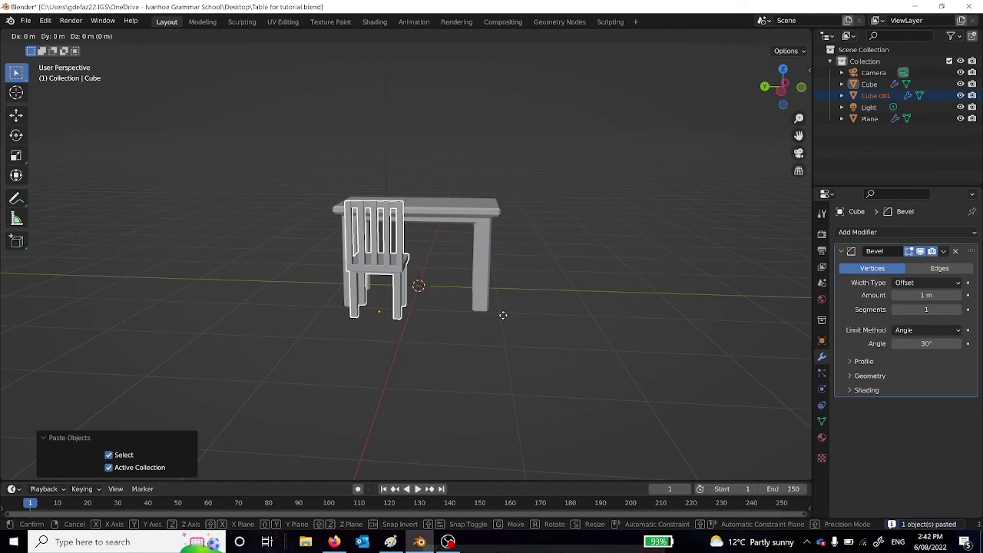
key("y")
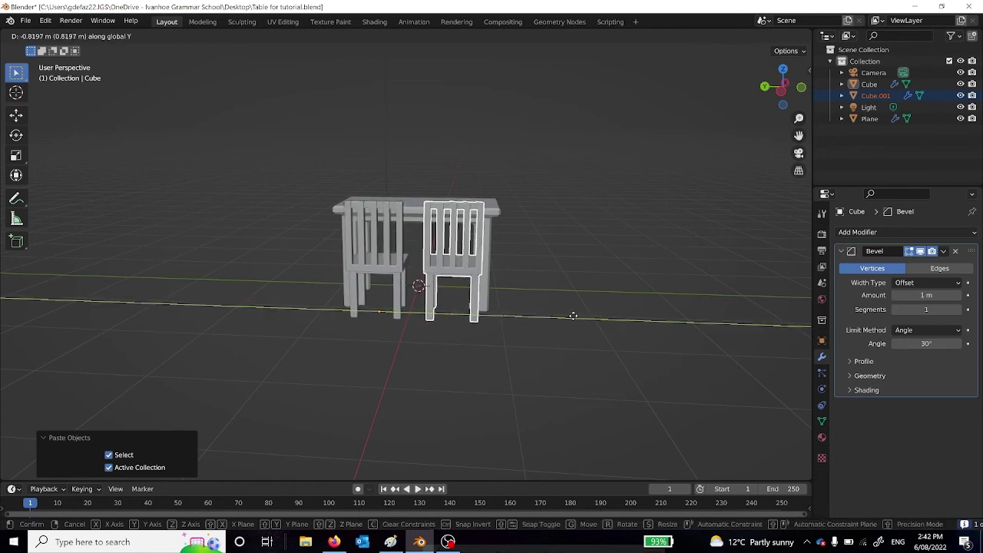
left_click(586, 315)
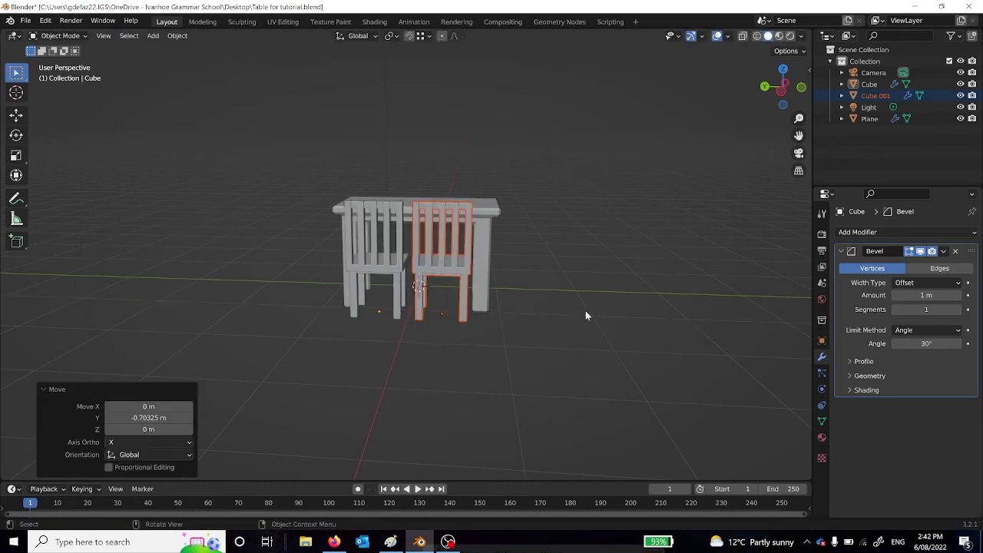
left_click(588, 304)
- In top view, paste another copy of the chair and rotate it 180° about the Z axis
middle_click_drag(590, 297, 549, 344)
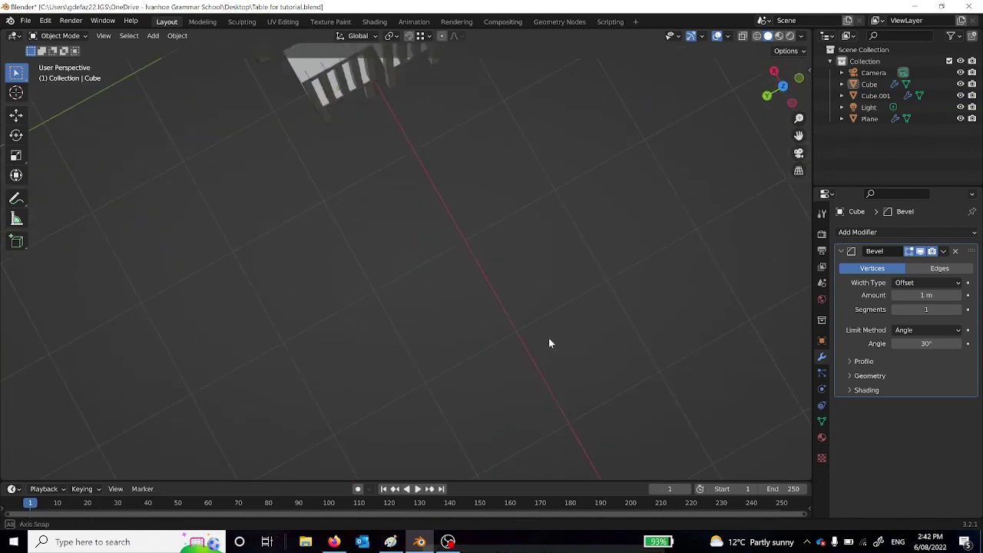
left_click(783, 87)
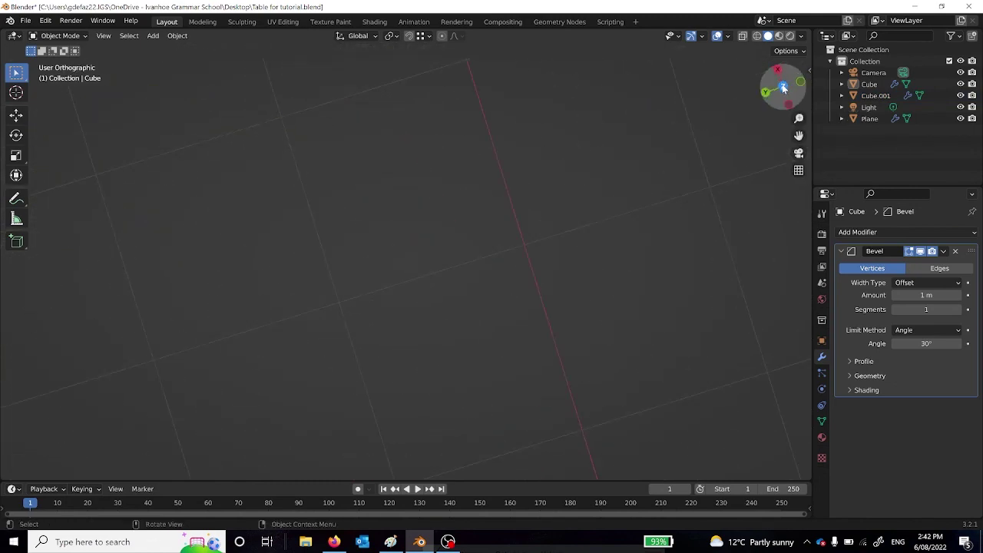
middle_click_drag(620, 268, 301, 254, "shift")
middle_click_drag(767, 287, 647, 271, "shift")
key("ctrl+v")
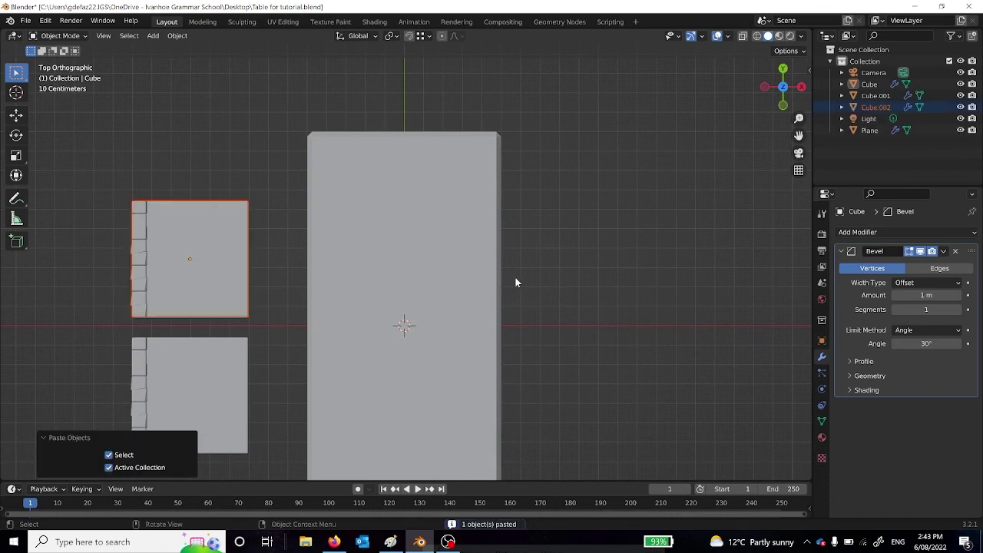
key("r")
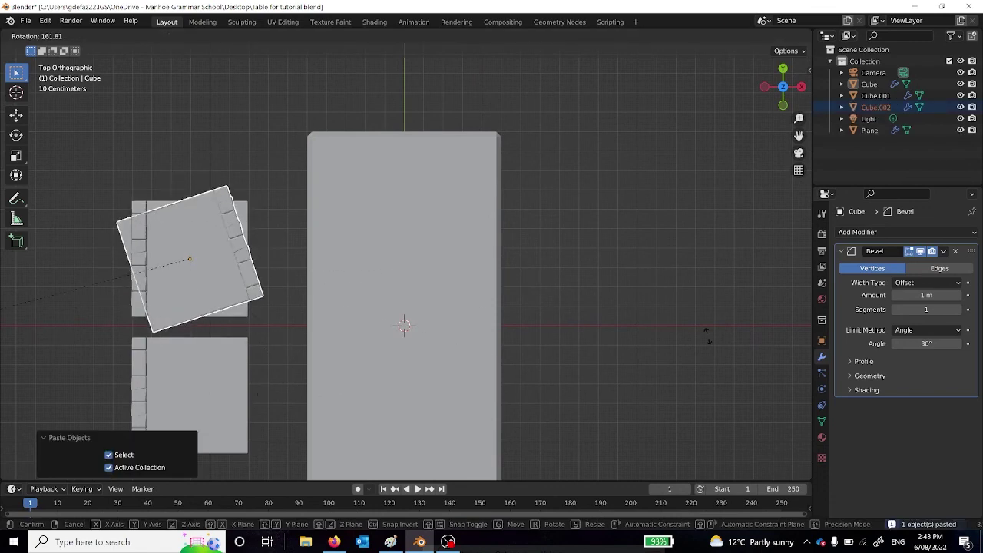
type("180")
key("Return")
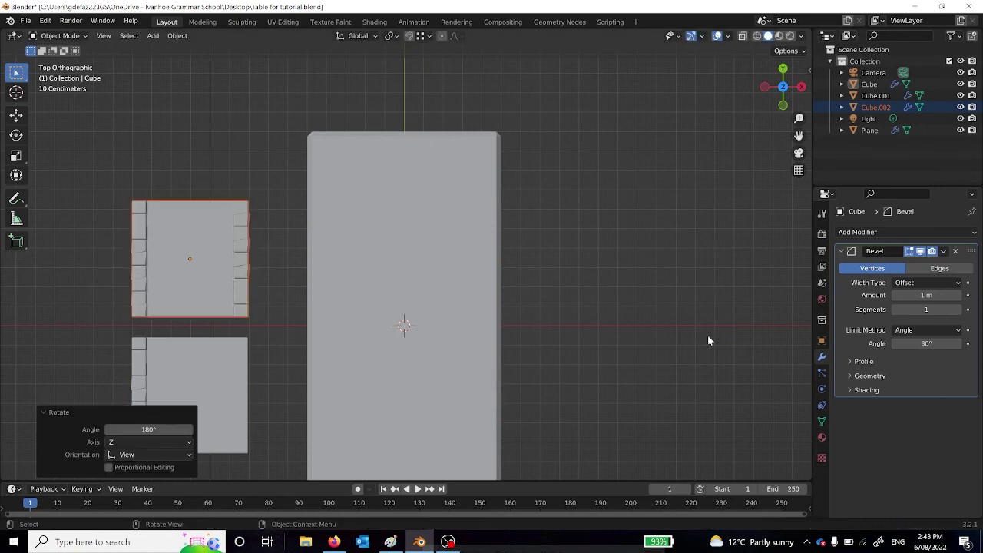
- Move the rotated chair about 1.75 m along the X axis to the opposite side of the table, and deselect it
key("g")
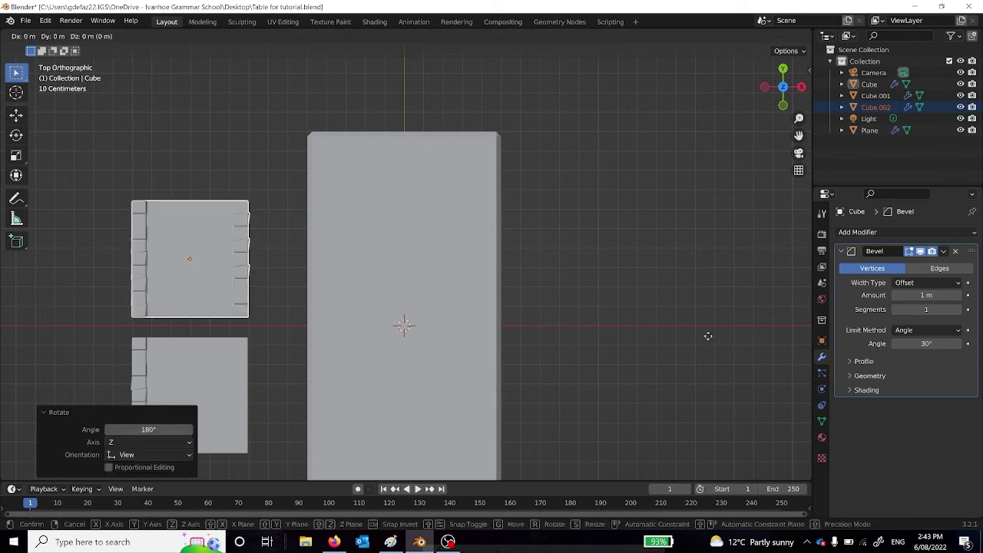
key("x")
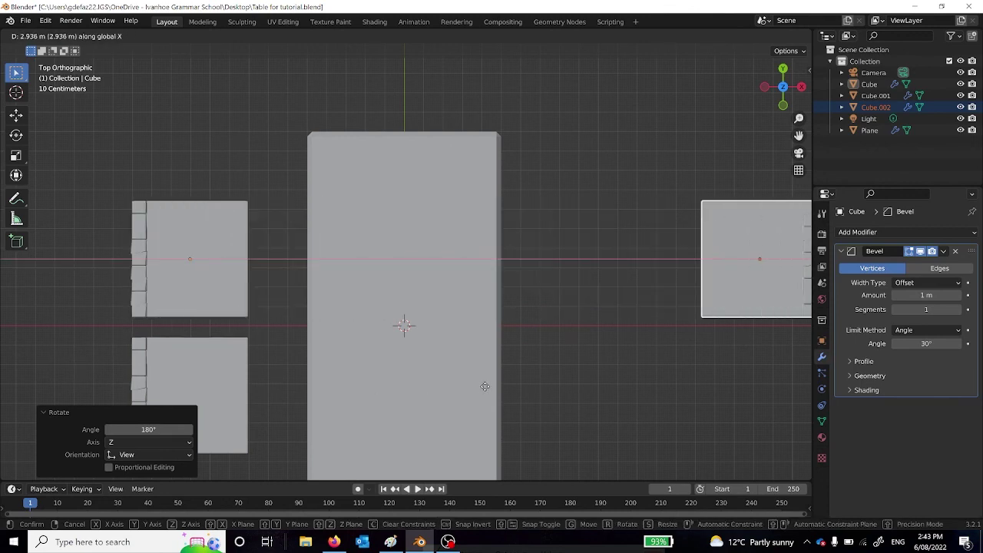
left_click(238, 370)
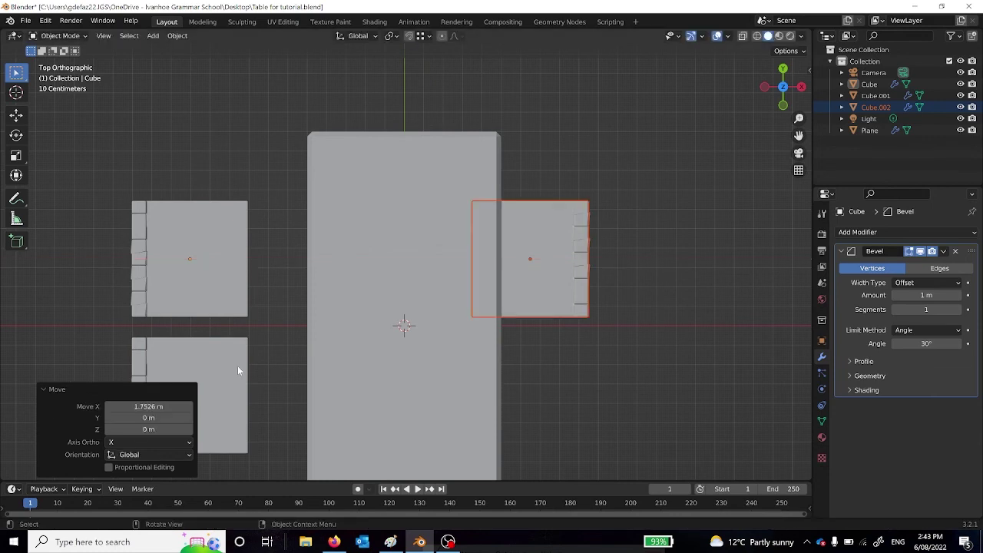
left_click(547, 390)
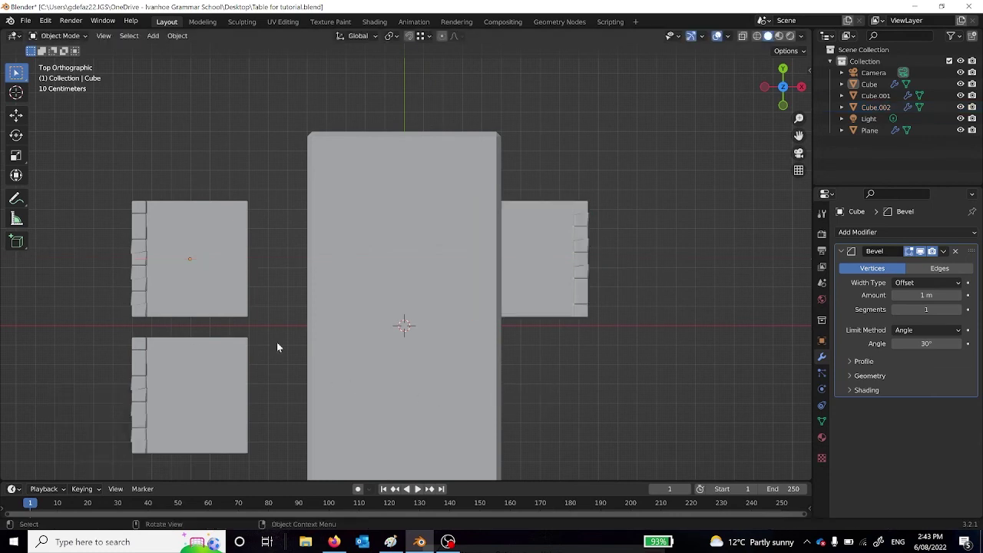
- Move each of the two original-side chairs about 0.53 m along the X axis so their seats tuck partly under the table
left_click(150, 296)
key("g")
key("x")
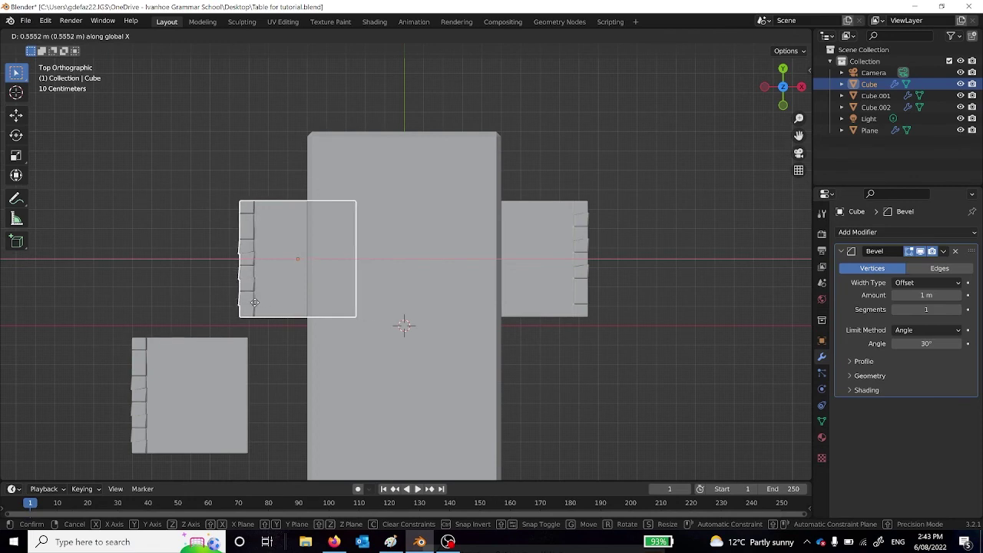
left_click(254, 302)
left_click(207, 383)
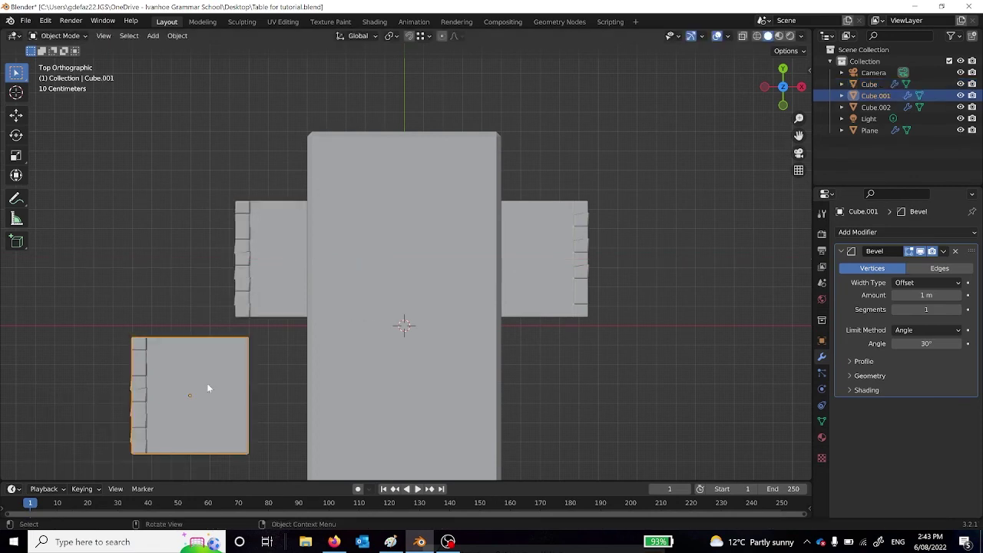
key("g")
key("x")
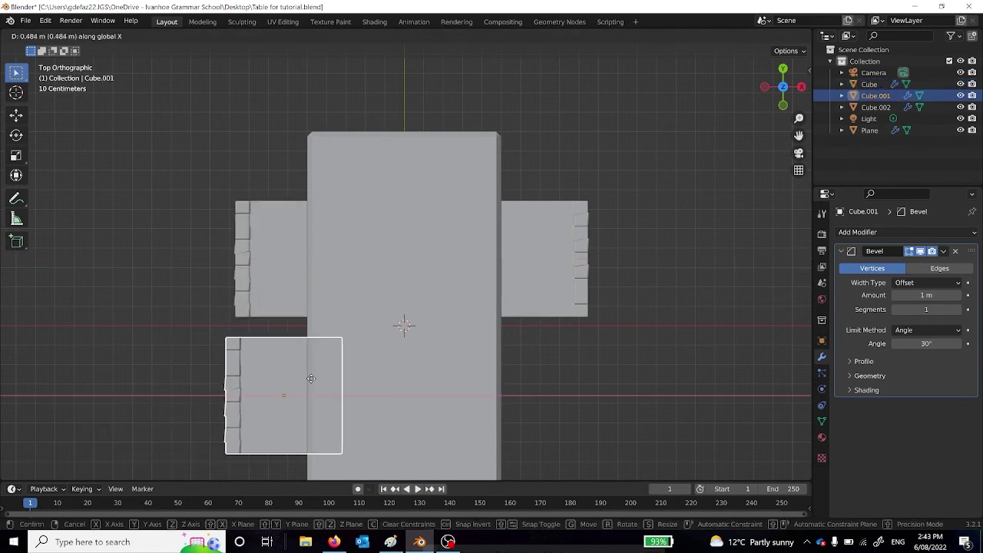
left_click(312, 382)
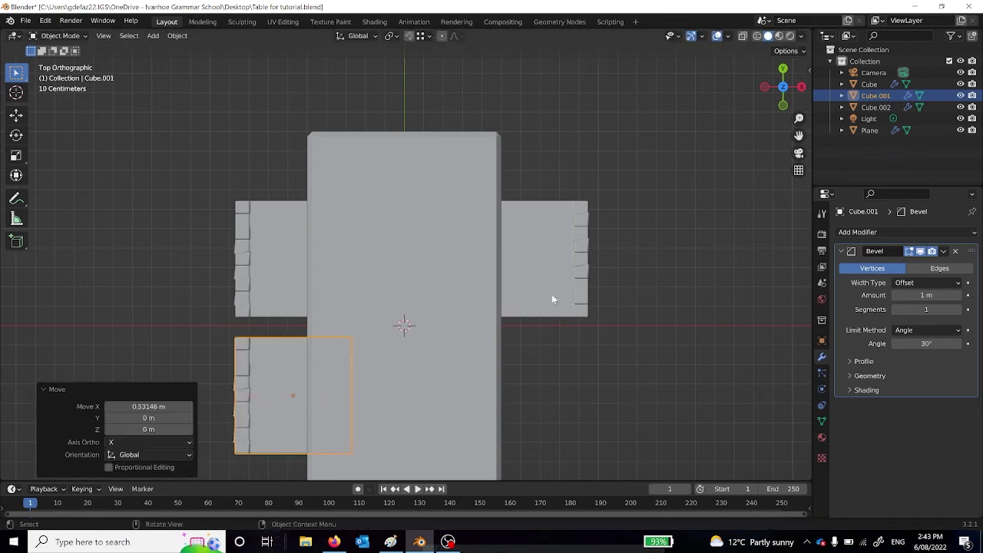
- Copy and paste the rotated chair, moving the duplicate about -0.72 m along the Y axis beside it, and inspect the set in perspective
left_click(547, 281)
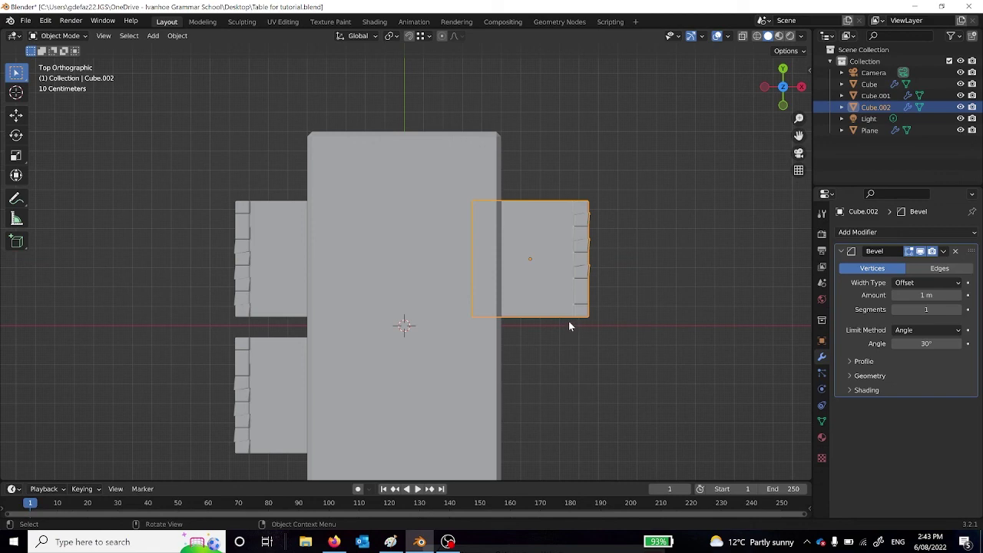
key("ctrl+c")
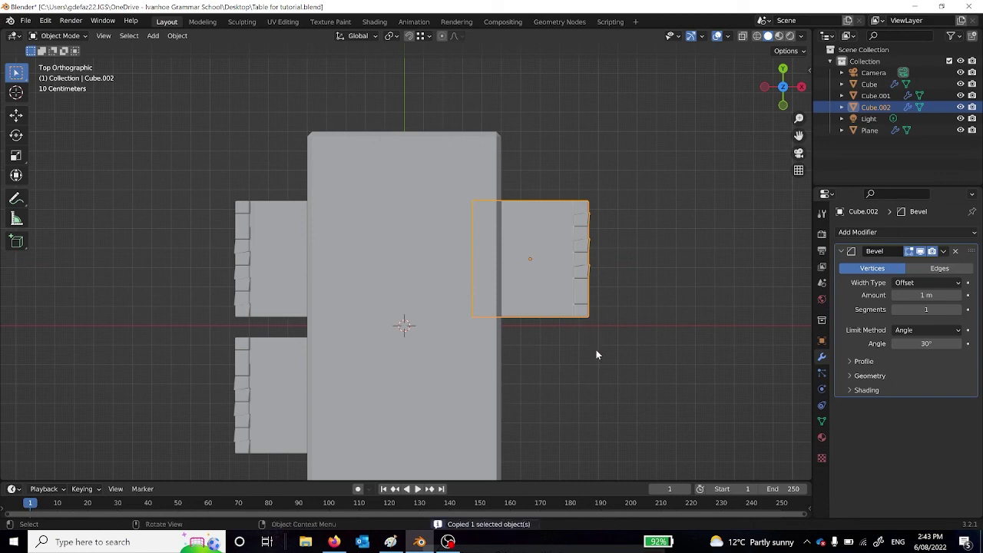
key("ctrl+v")
key("g")
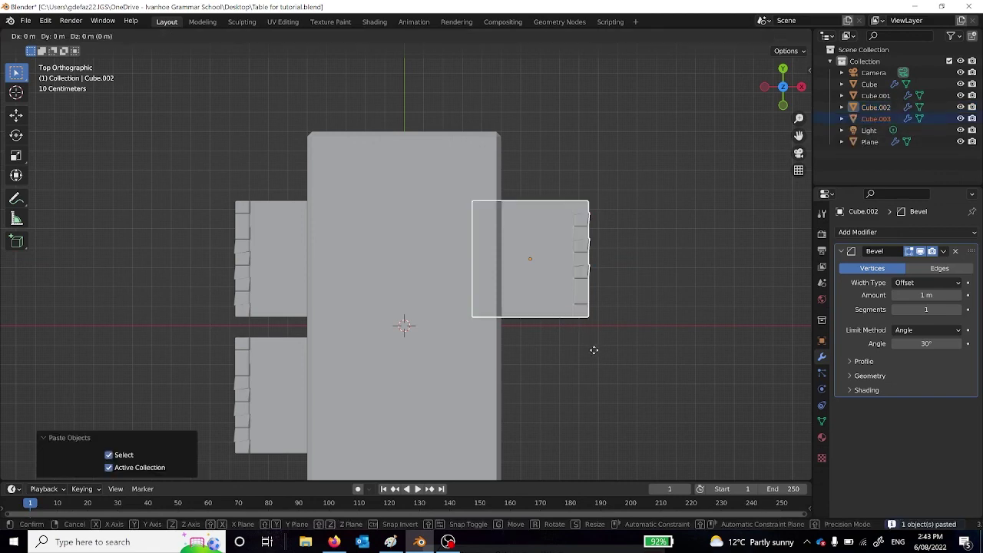
key("y")
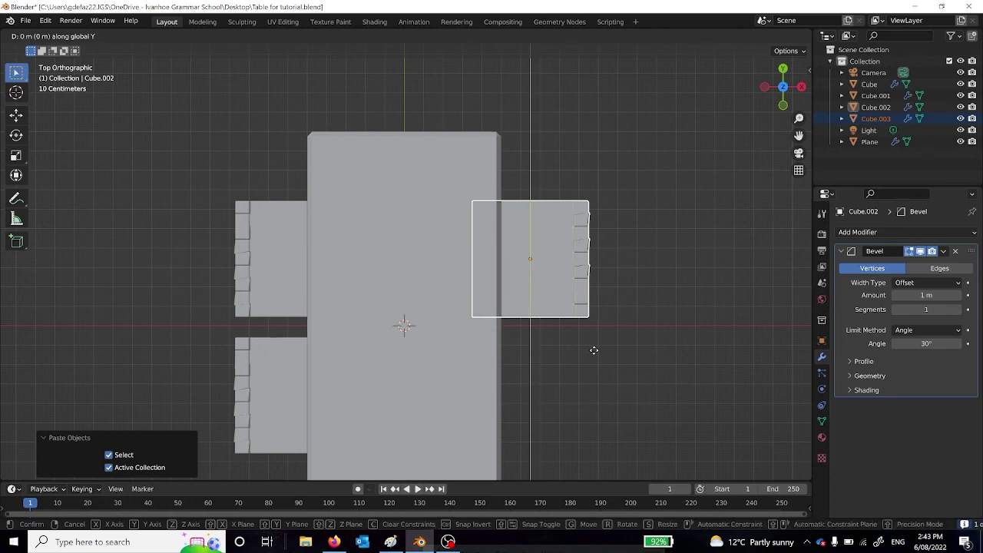
left_click(584, 48)
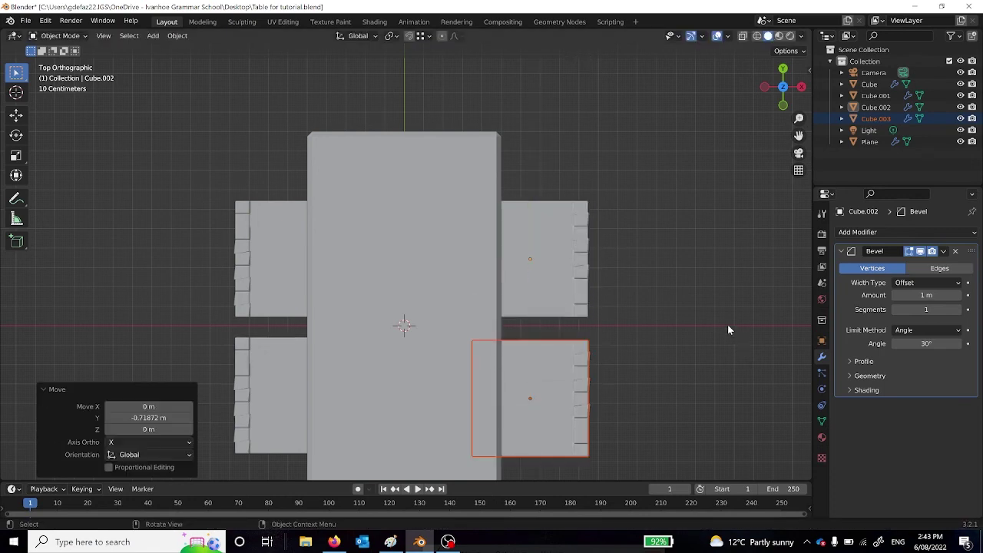
middle_click_drag(729, 330, 501, 289)
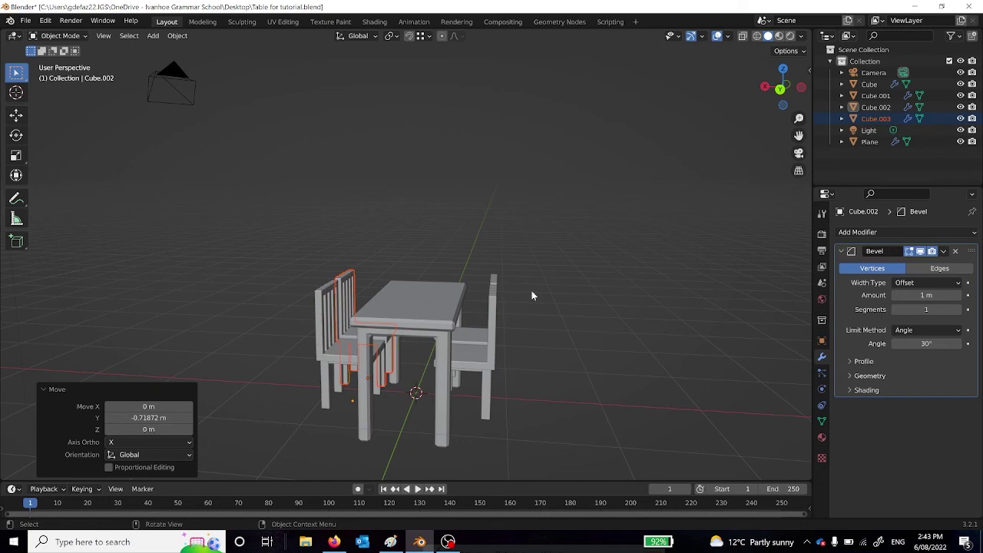
middle_click_drag(532, 295, 513, 321)
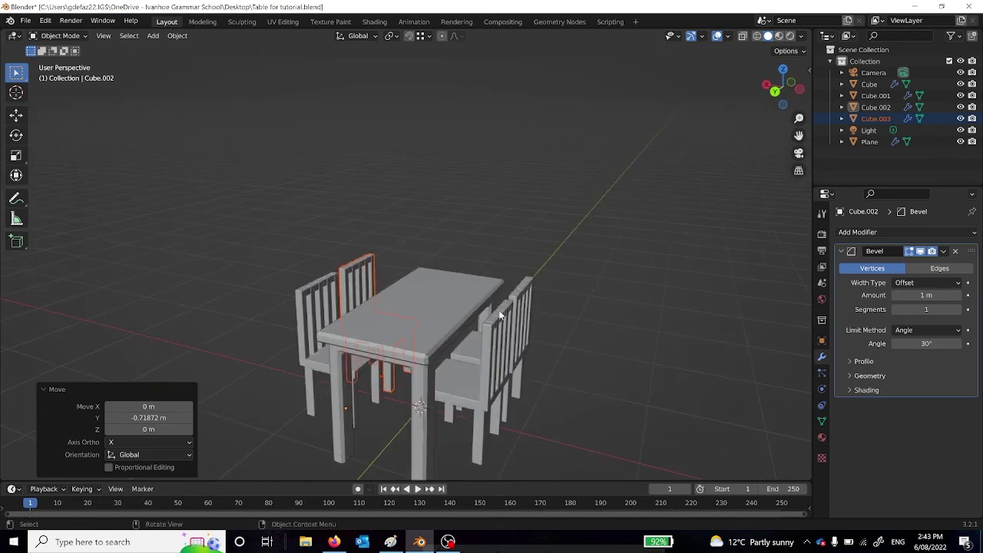